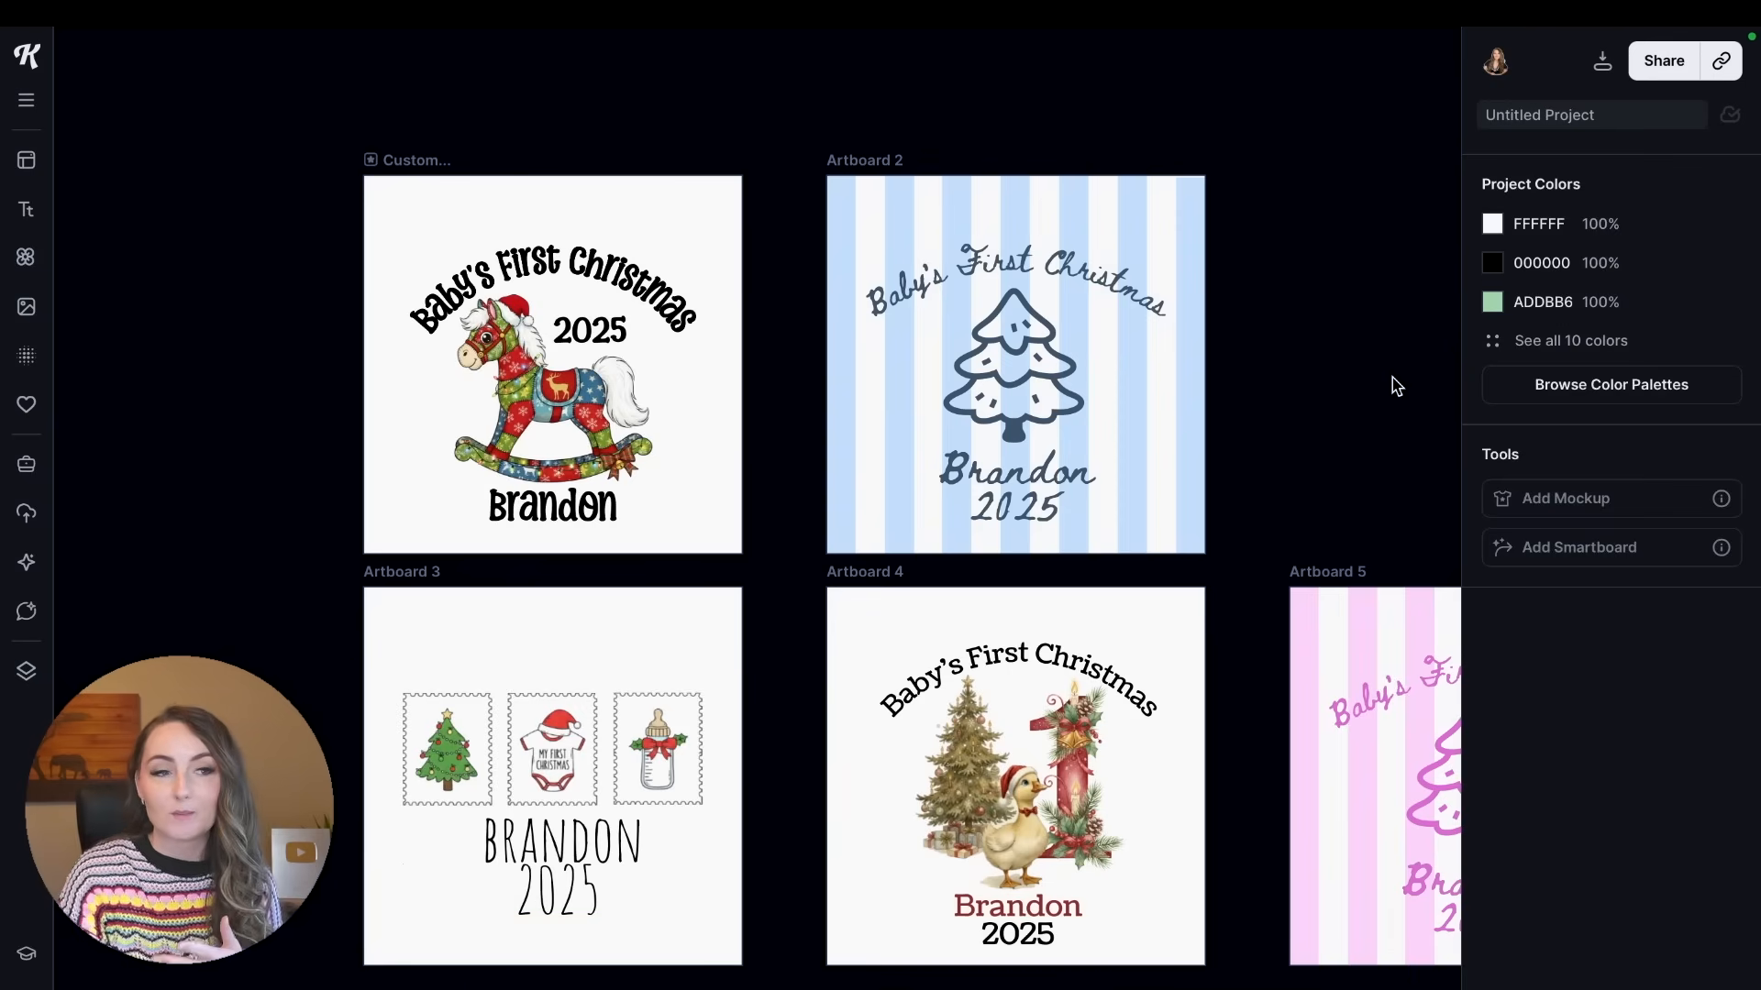
Switch to HelloCustom and examine the uploaded and included fonts in its Fonts Library.
{"action": "mouse_move", "coordinate": [1669, 18]}
{"action": "left_click", "coordinate": [1666, 135]}
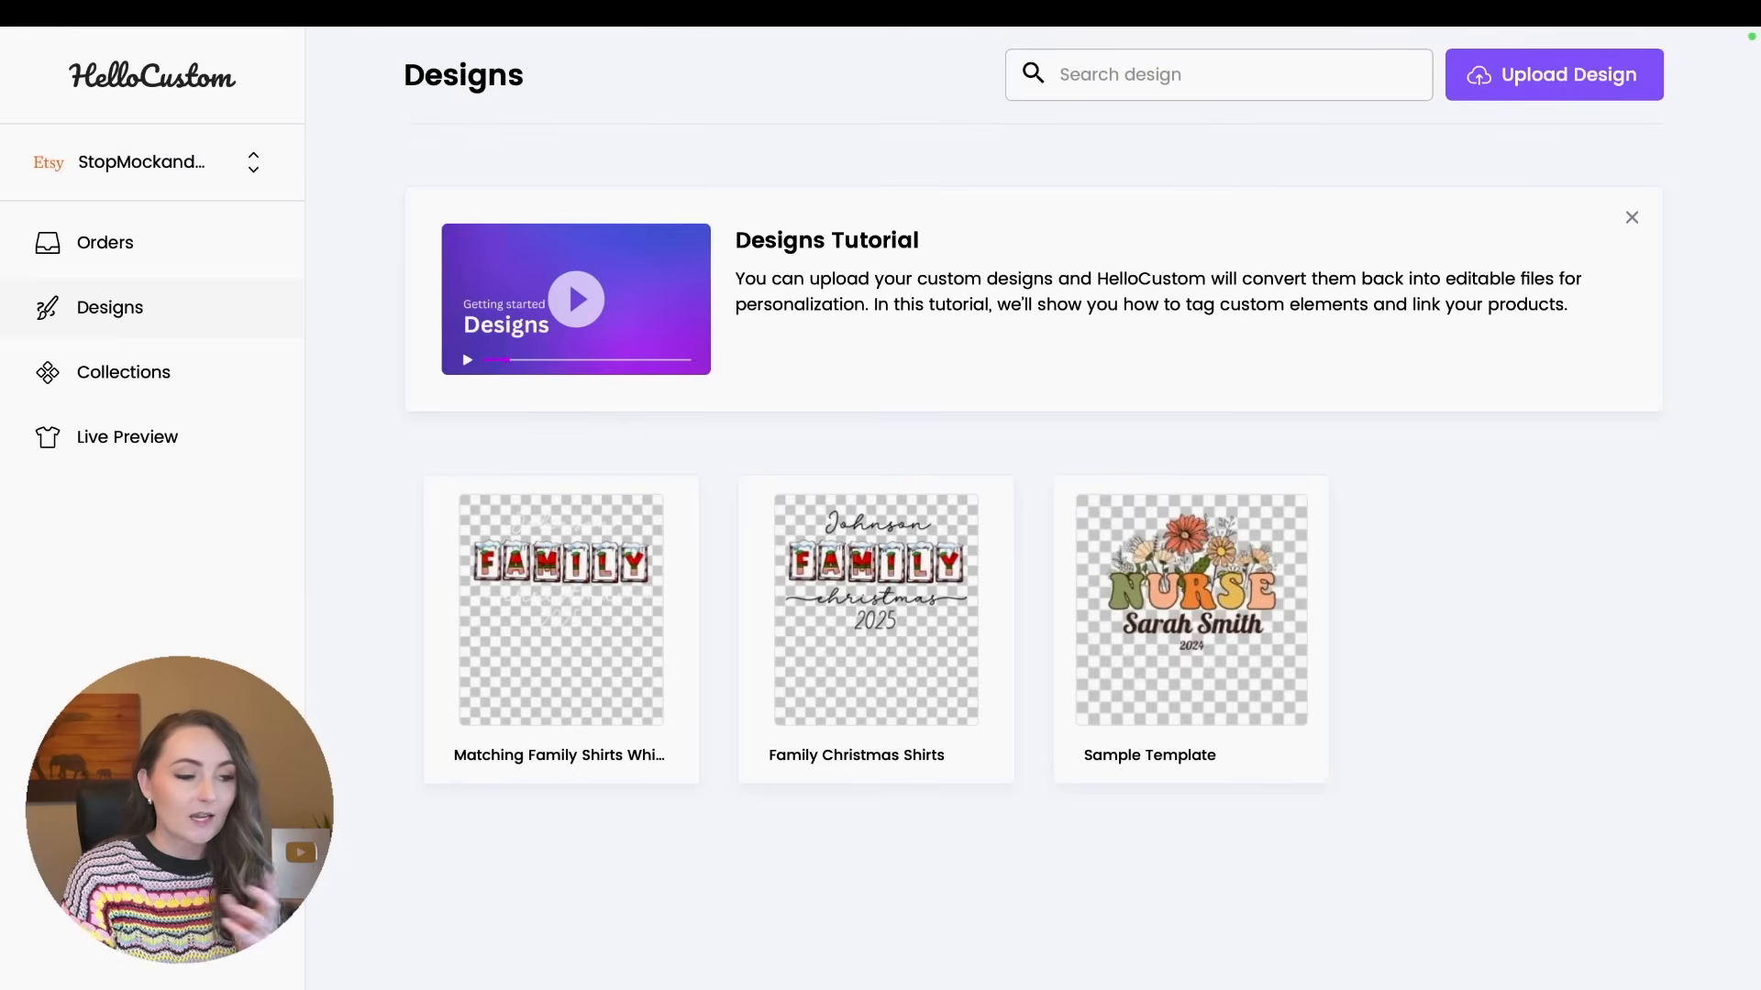
{"action": "left_click", "coordinate": [152, 985]}
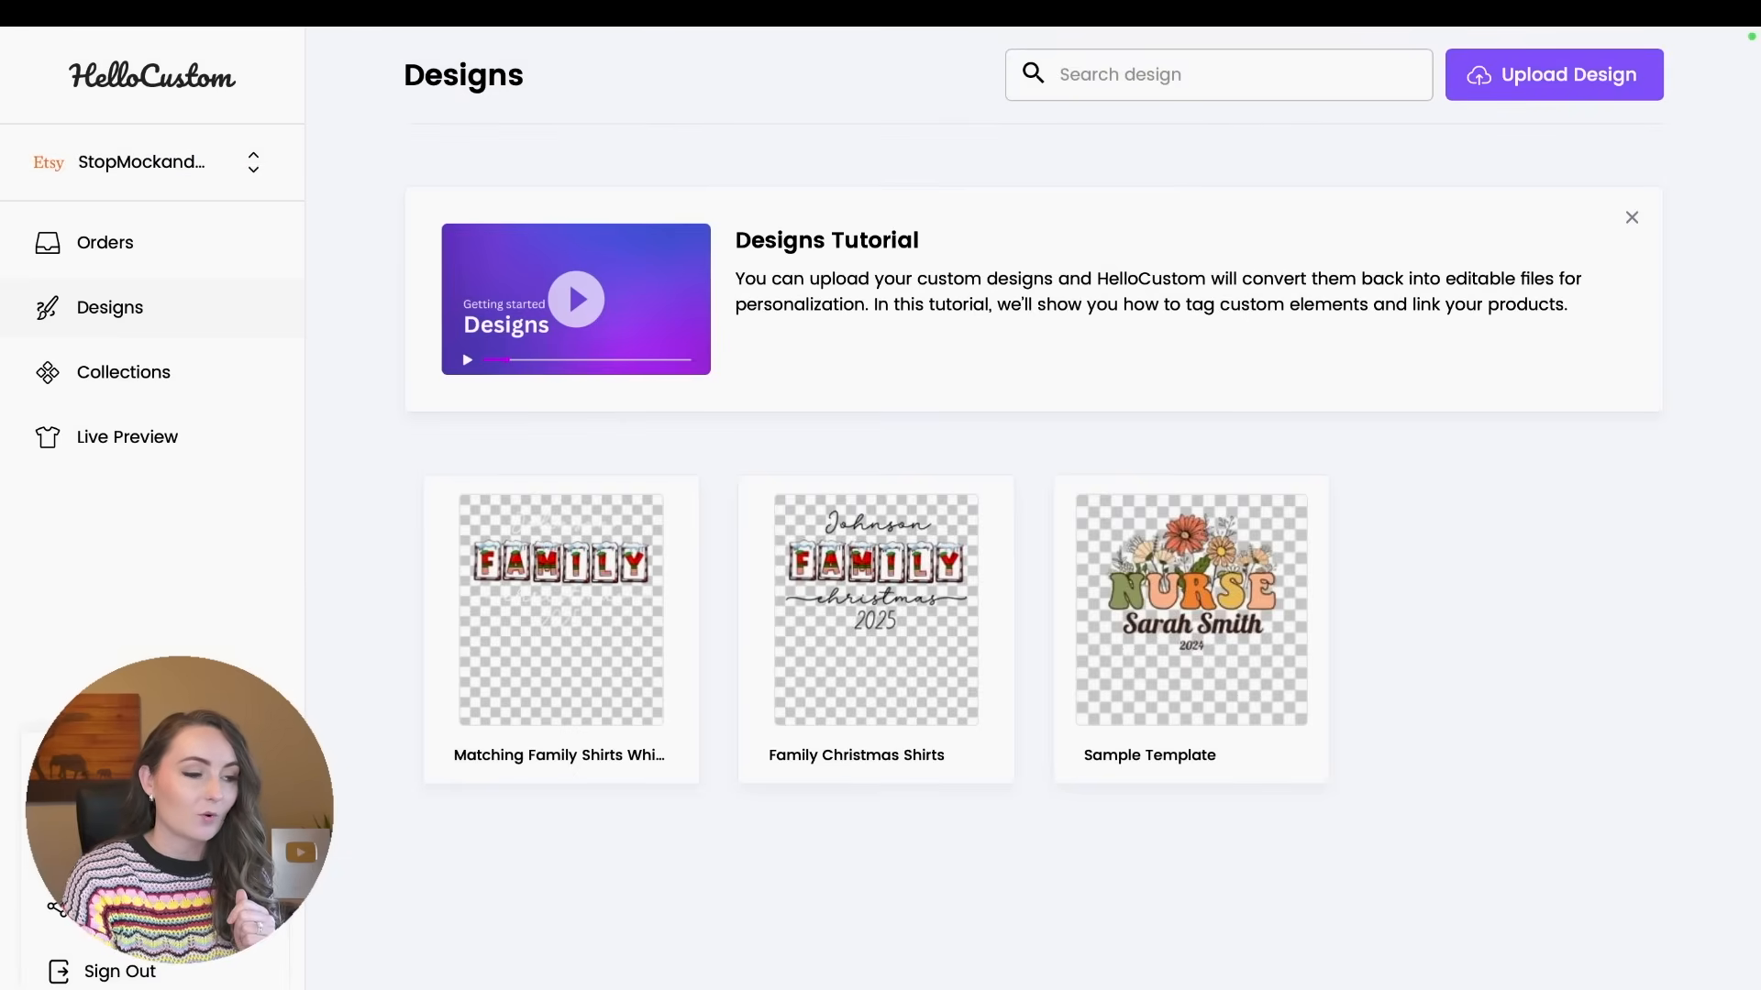
{"action": "left_click", "coordinate": [114, 842]}
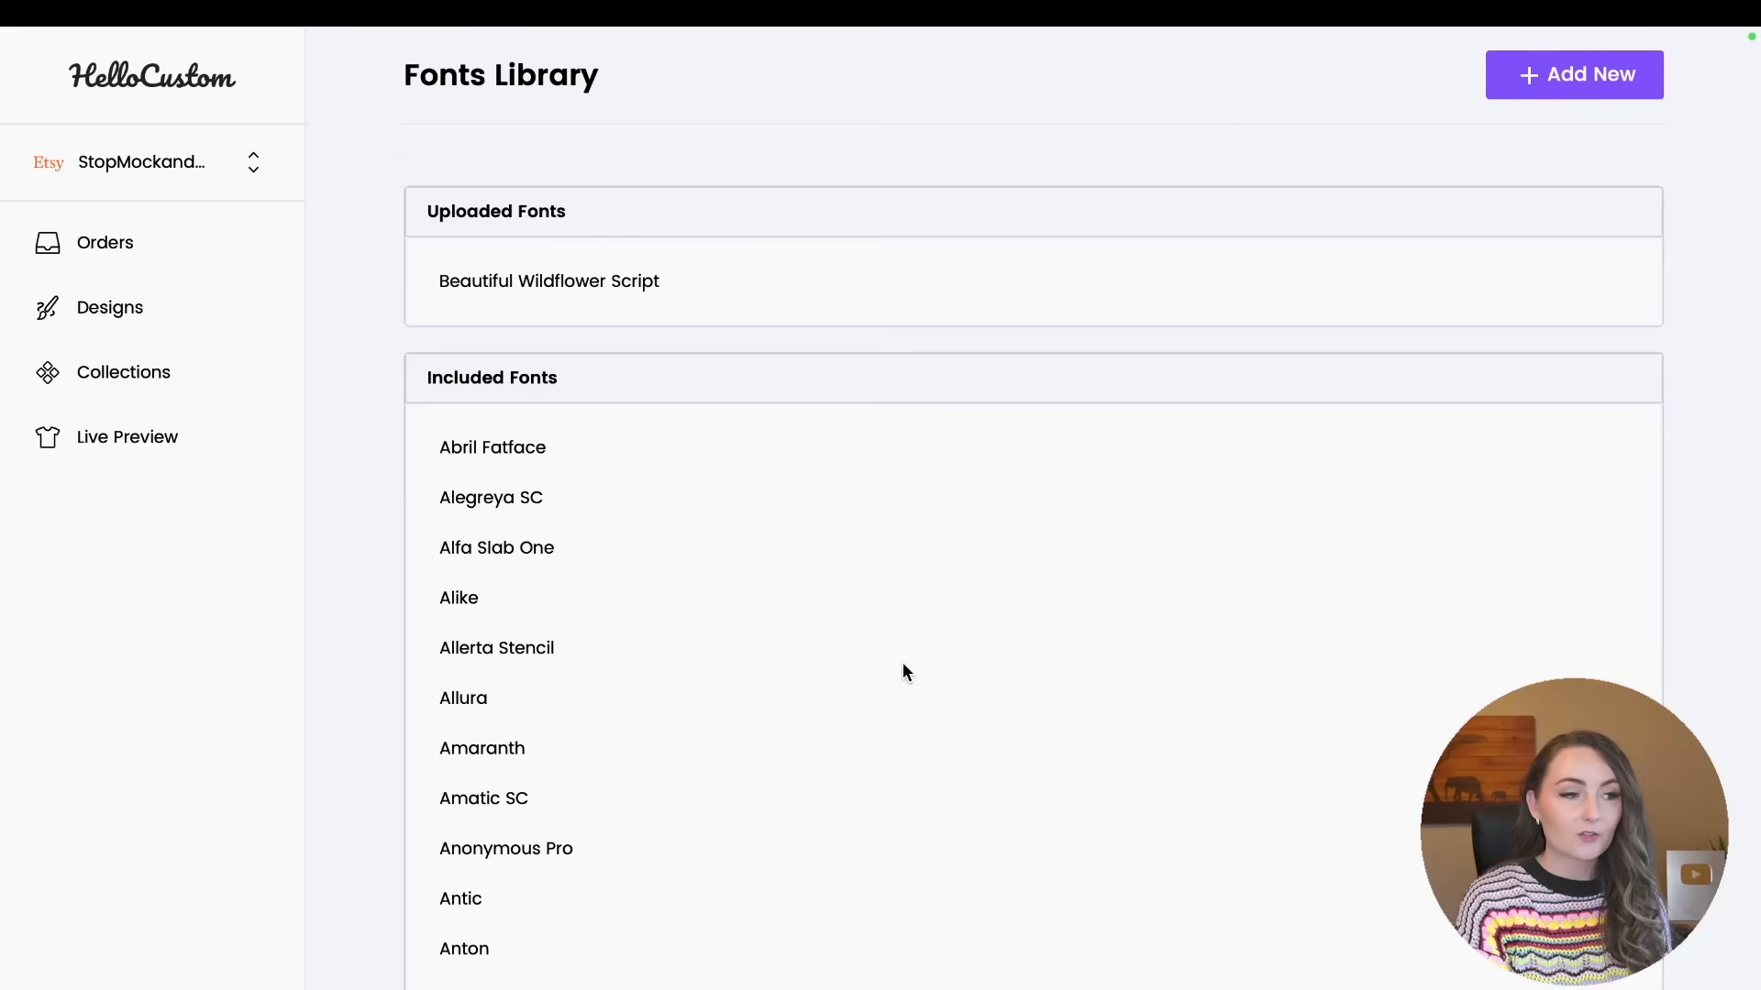
{"action": "scroll", "coordinate": [903, 664], "scroll_direction": "down", "scroll_amount": 10}
{"action": "scroll", "coordinate": [902, 664], "scroll_direction": "down", "scroll_amount": 11}
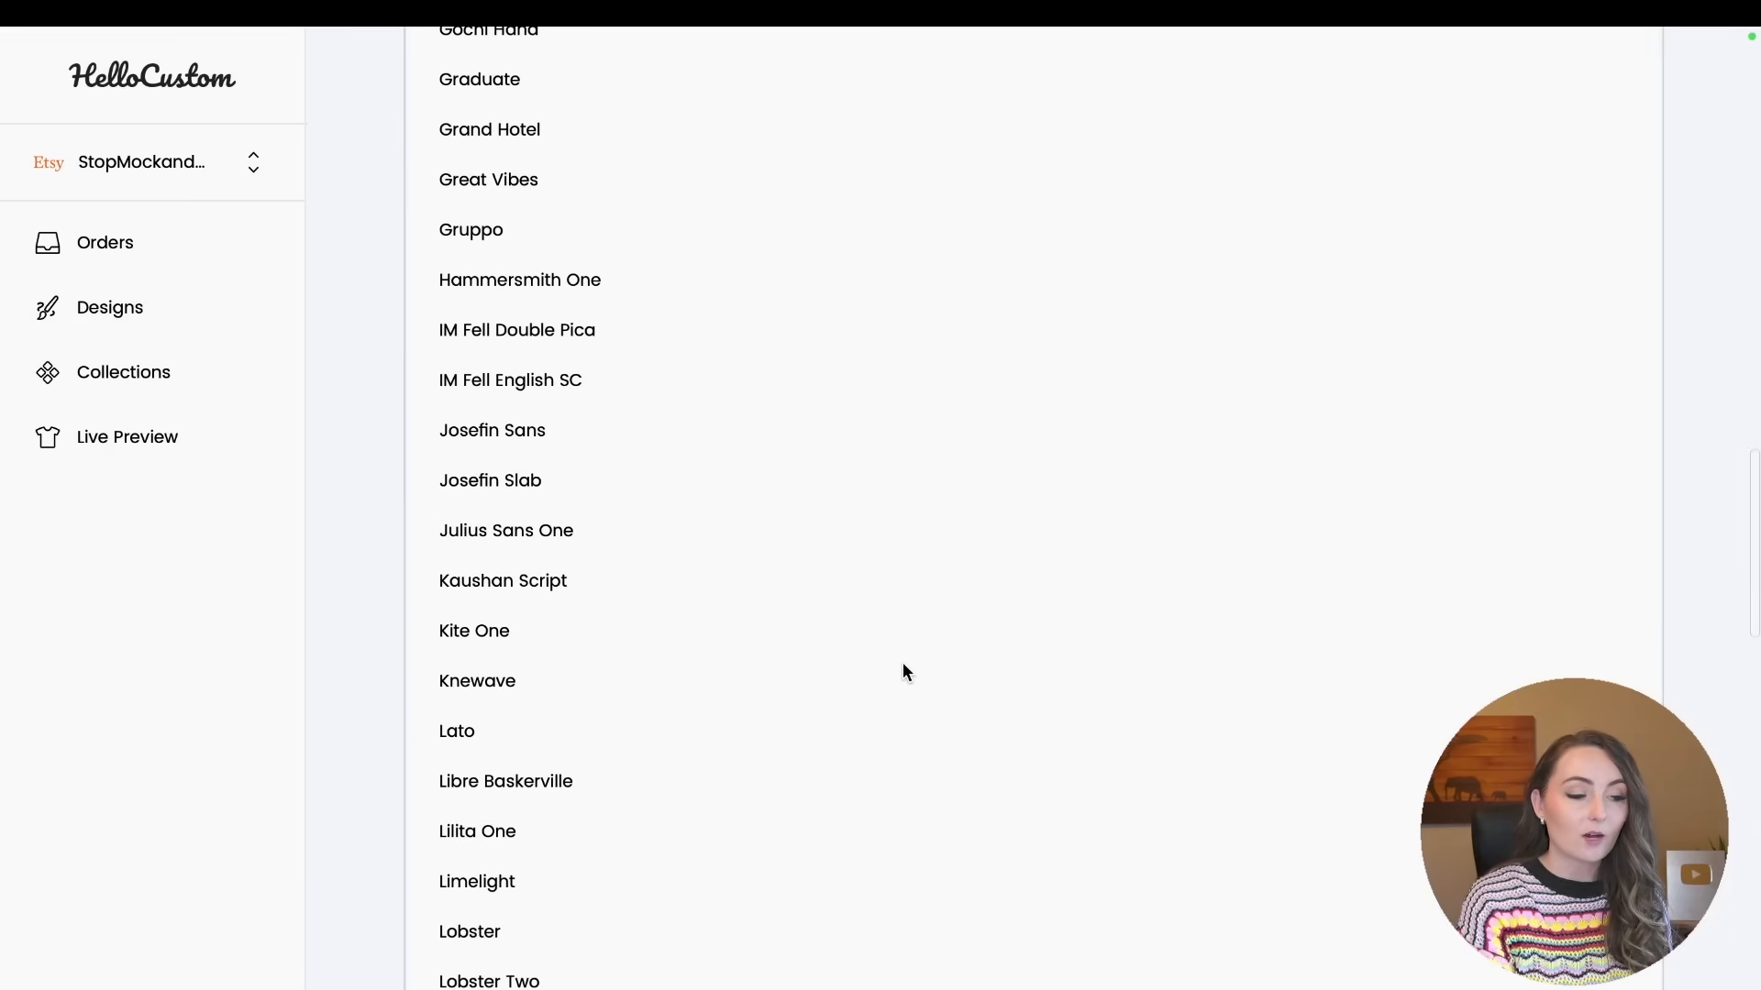
{"action": "scroll", "coordinate": [903, 662], "scroll_direction": "up", "scroll_amount": 20}
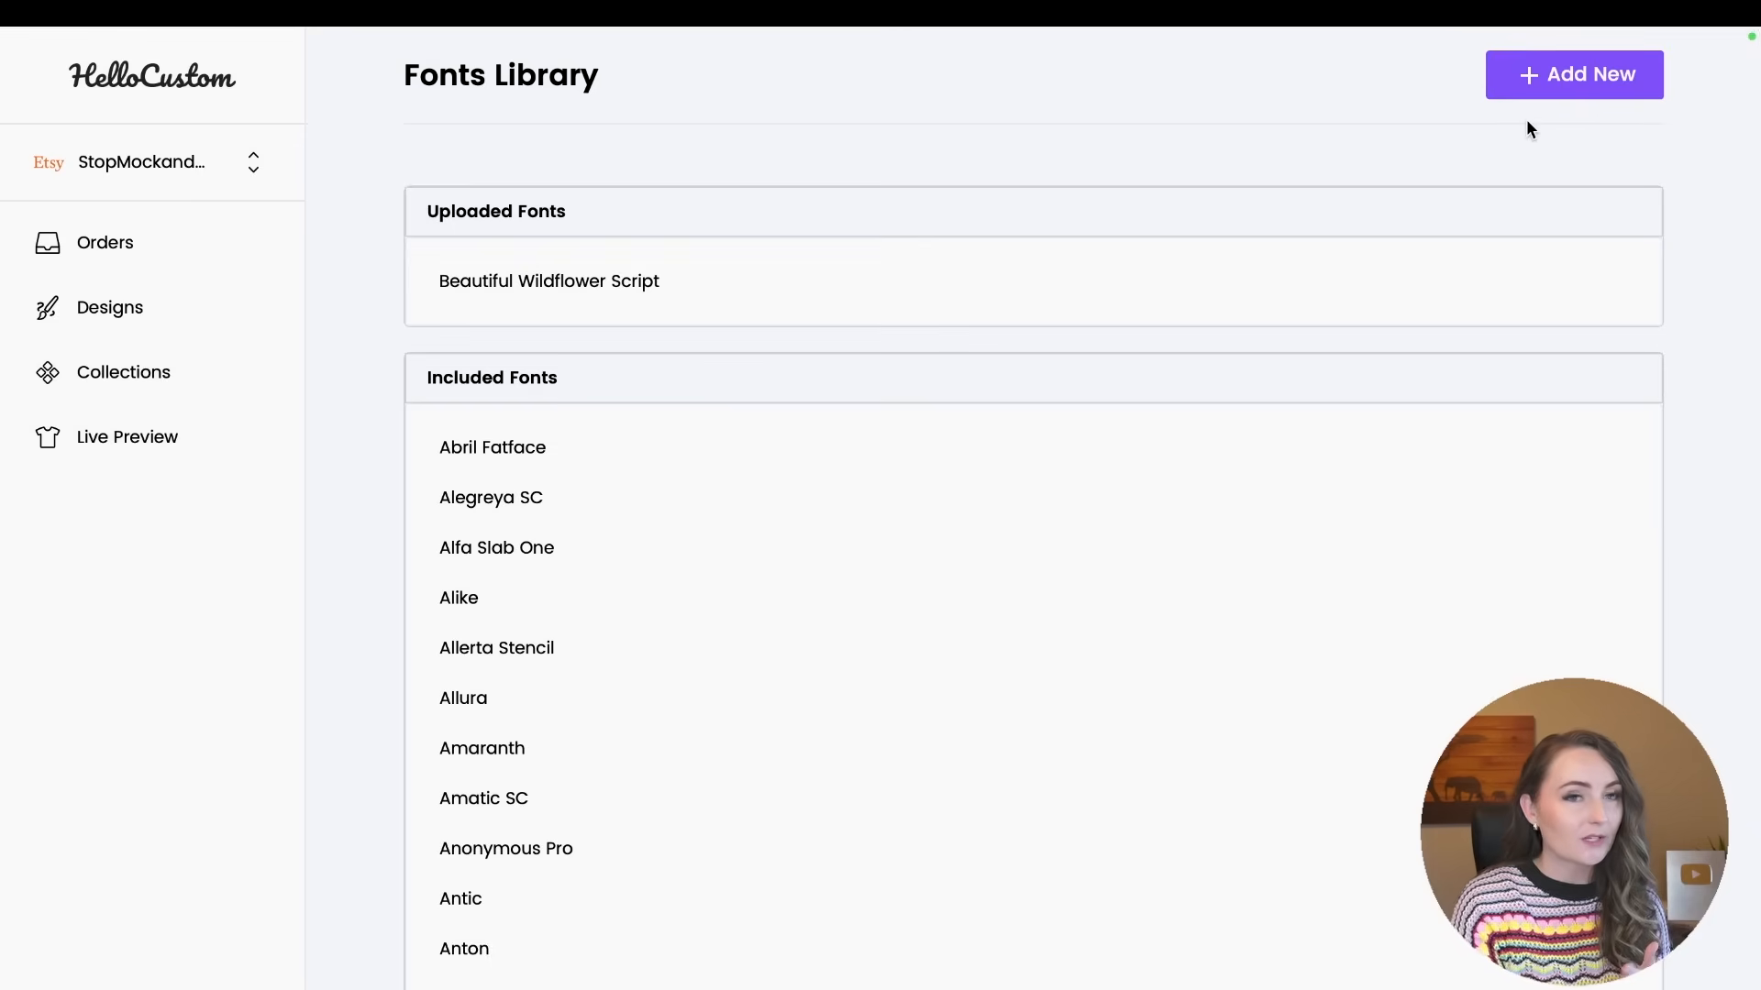
{"action": "mouse_move", "coordinate": [1571, 31]}
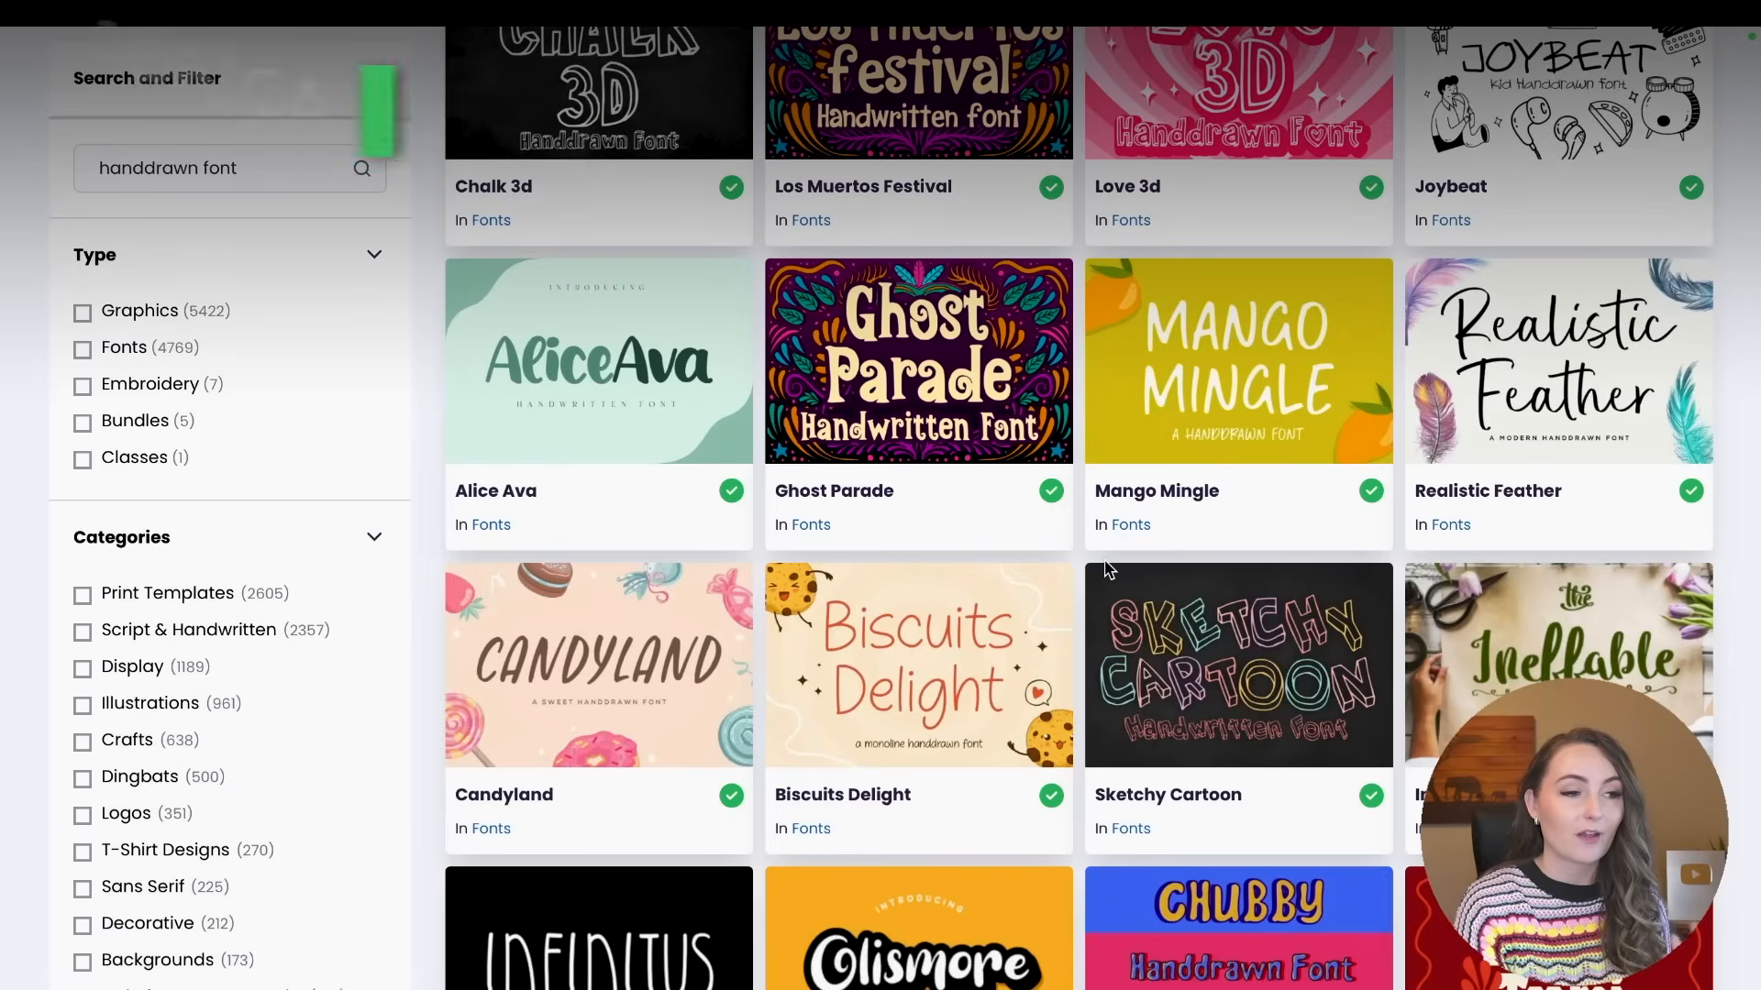
{"action": "scroll", "coordinate": [1104, 559], "scroll_direction": "up", "scroll_amount": 10}
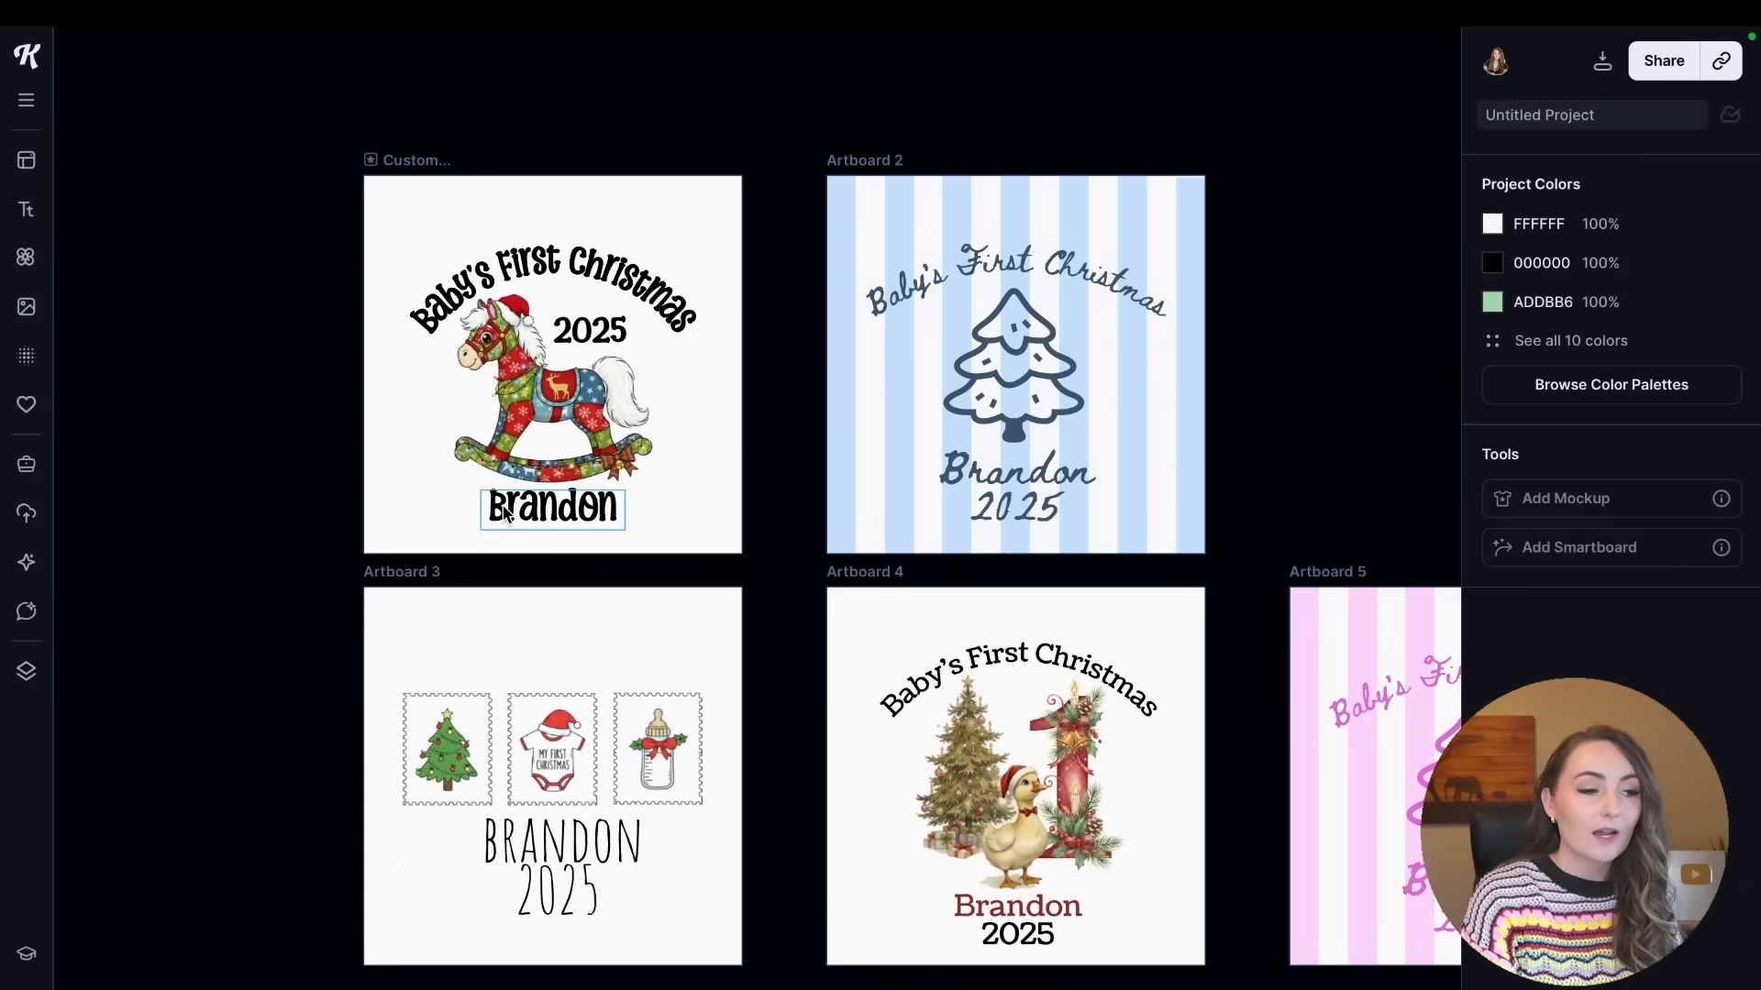
Delete the sample name and year from the rocking-horse artboard and the year from Artboard 2.
{"action": "left_click", "coordinate": [506, 514]}
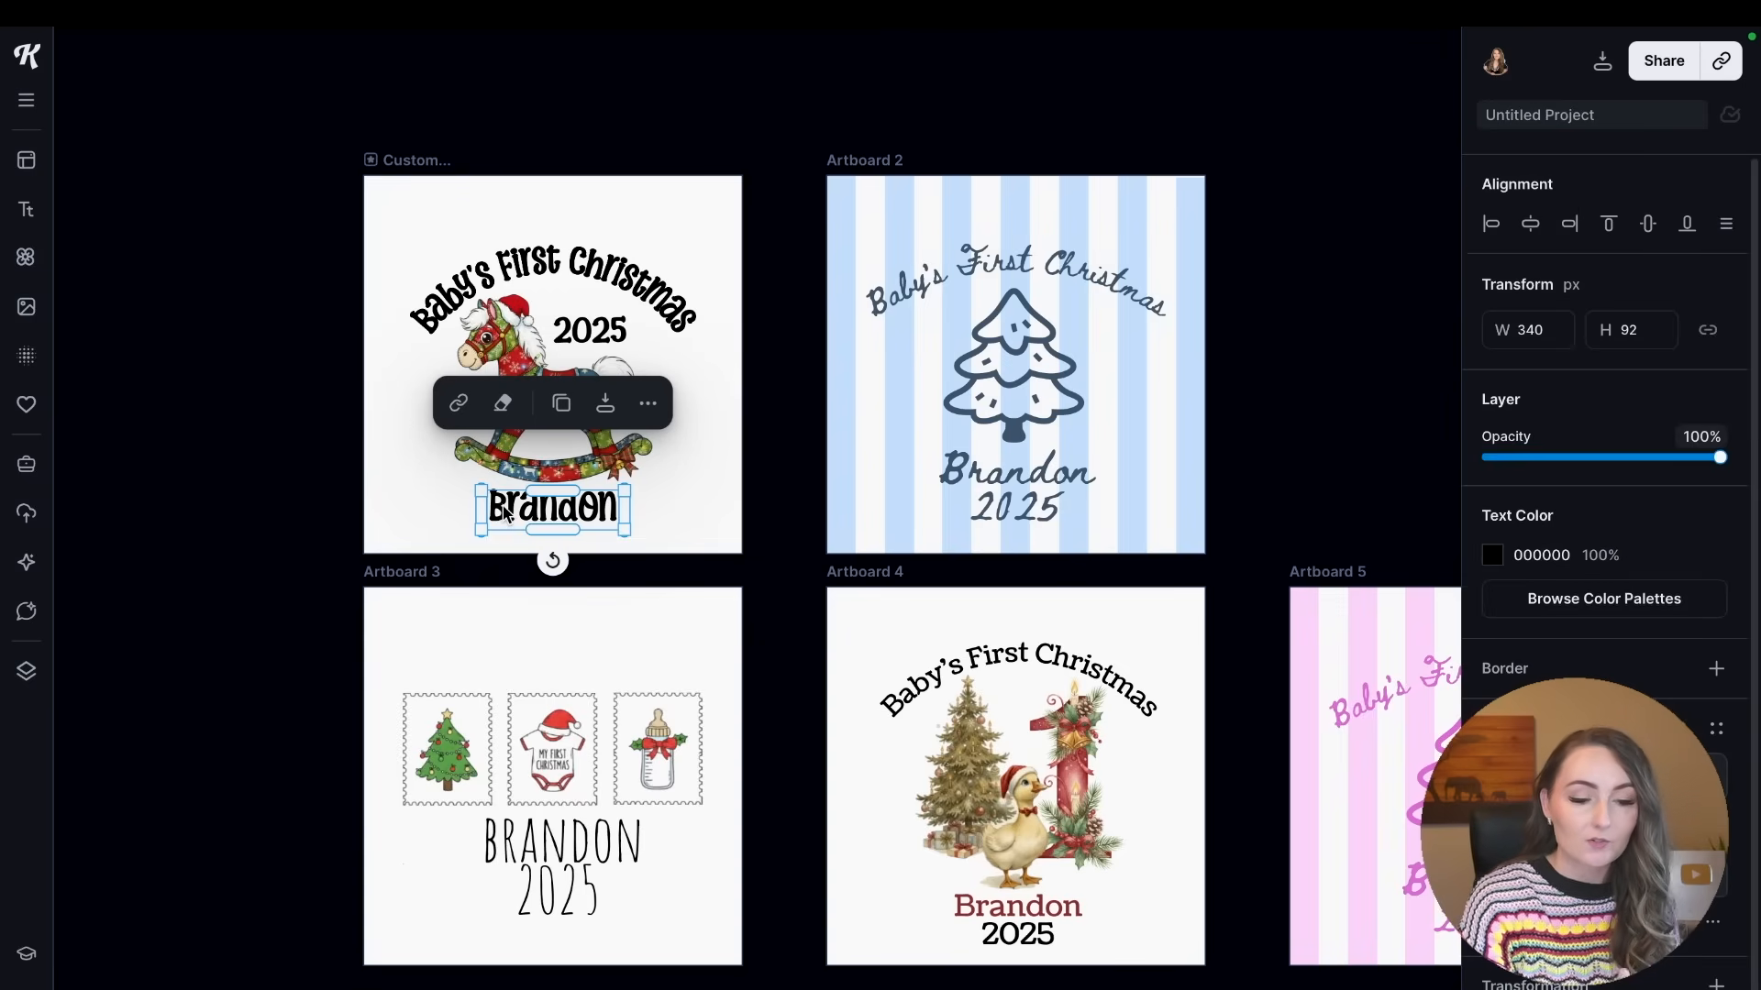
{"action": "key", "text": "Delete"}
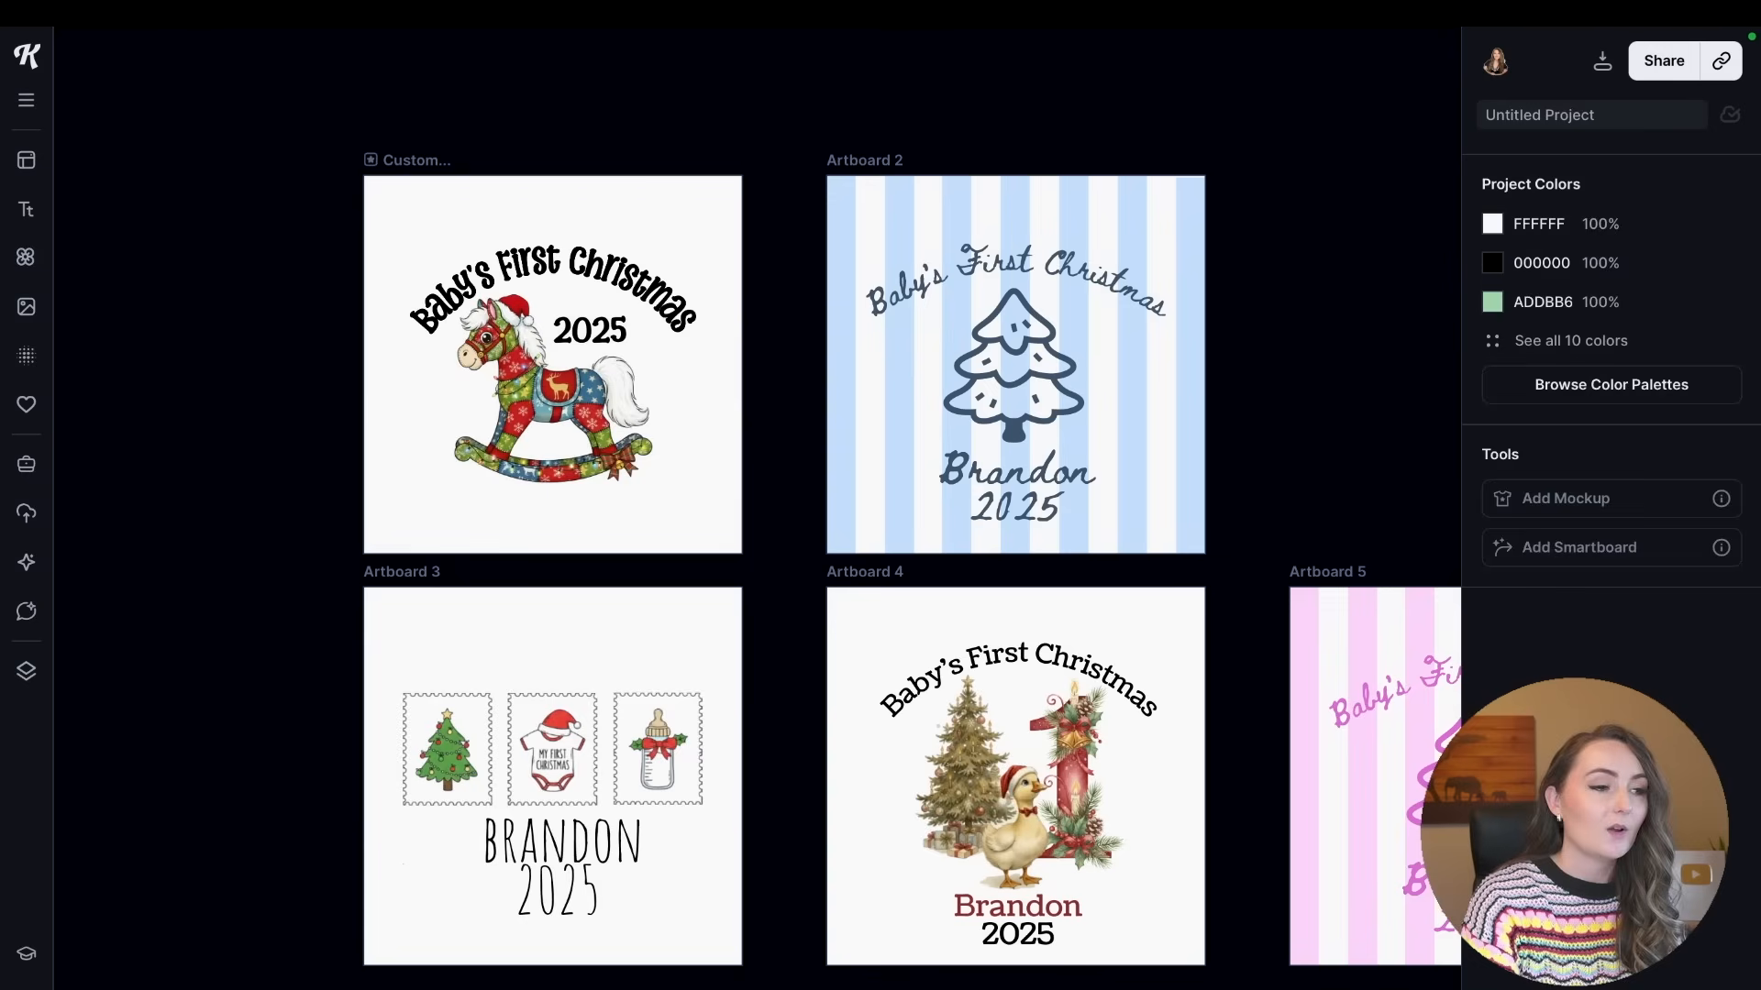
{"action": "left_click", "coordinate": [589, 342]}
{"action": "key", "text": "Delete"}
{"action": "left_click", "coordinate": [1010, 515]}
{"action": "key", "text": "Delete"}
Delete the combined name-and-year text from Artboards 3 and 4 and the sample name from Artboard 2.
{"action": "left_click", "coordinate": [612, 885]}
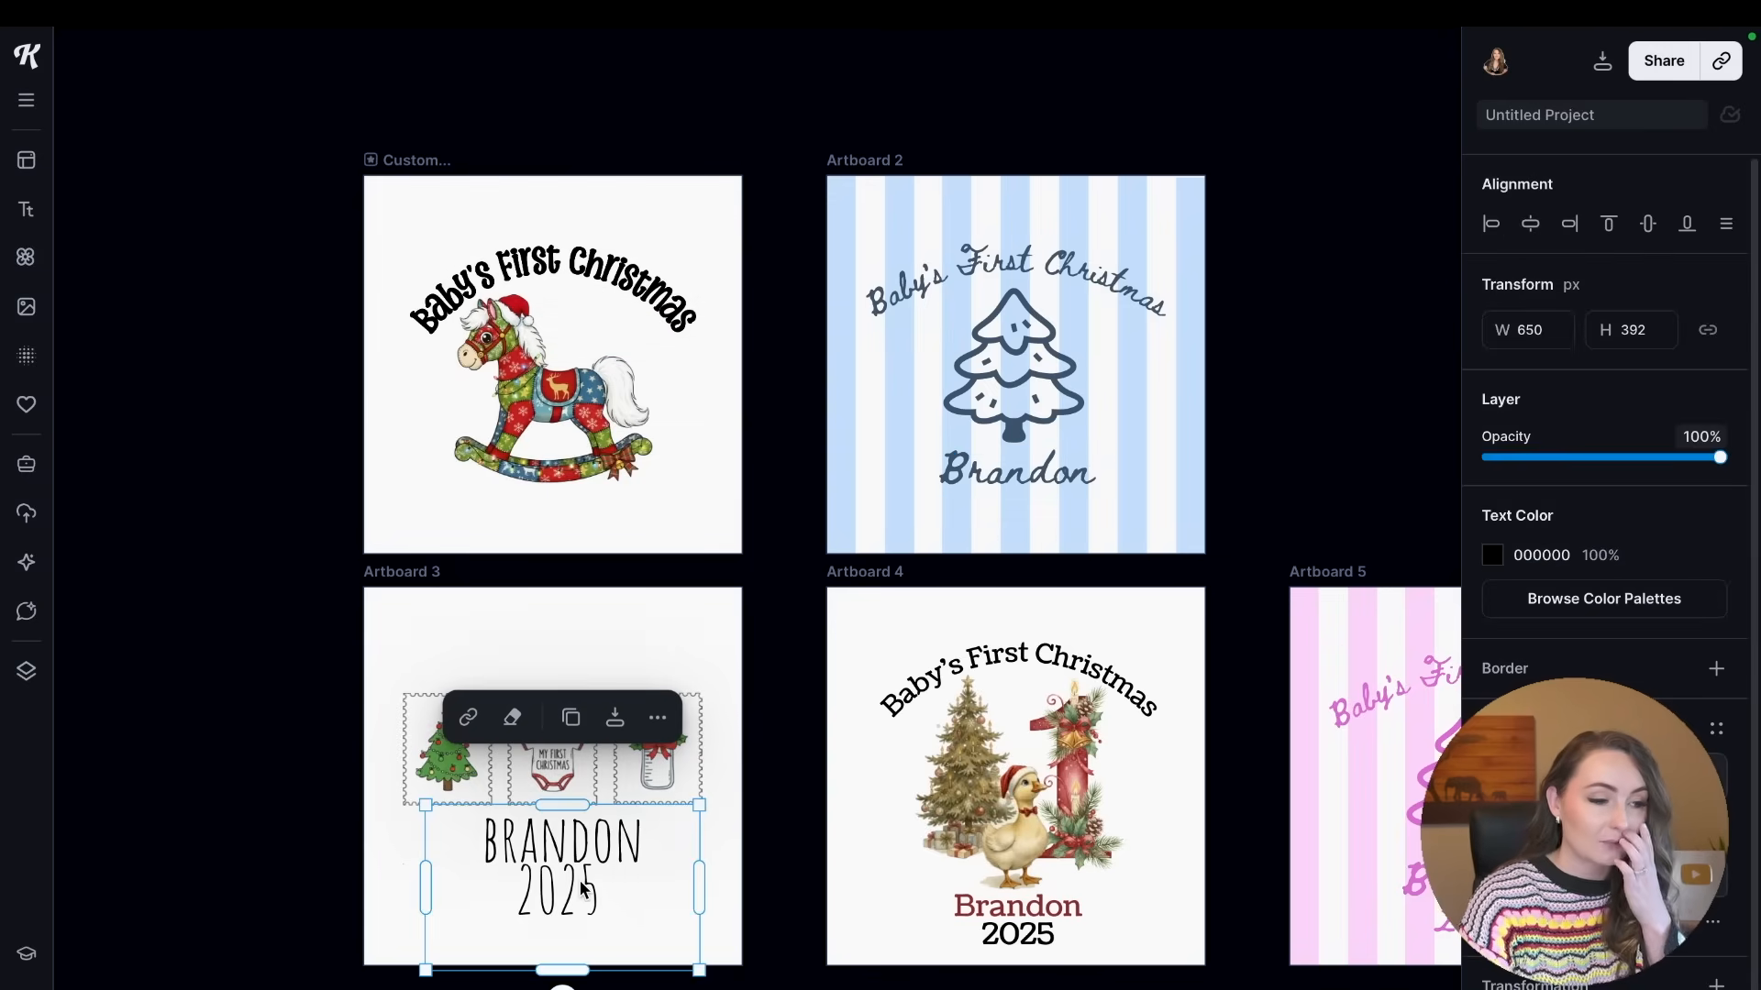
{"action": "key", "text": "Delete"}
{"action": "left_click", "coordinate": [970, 904]}
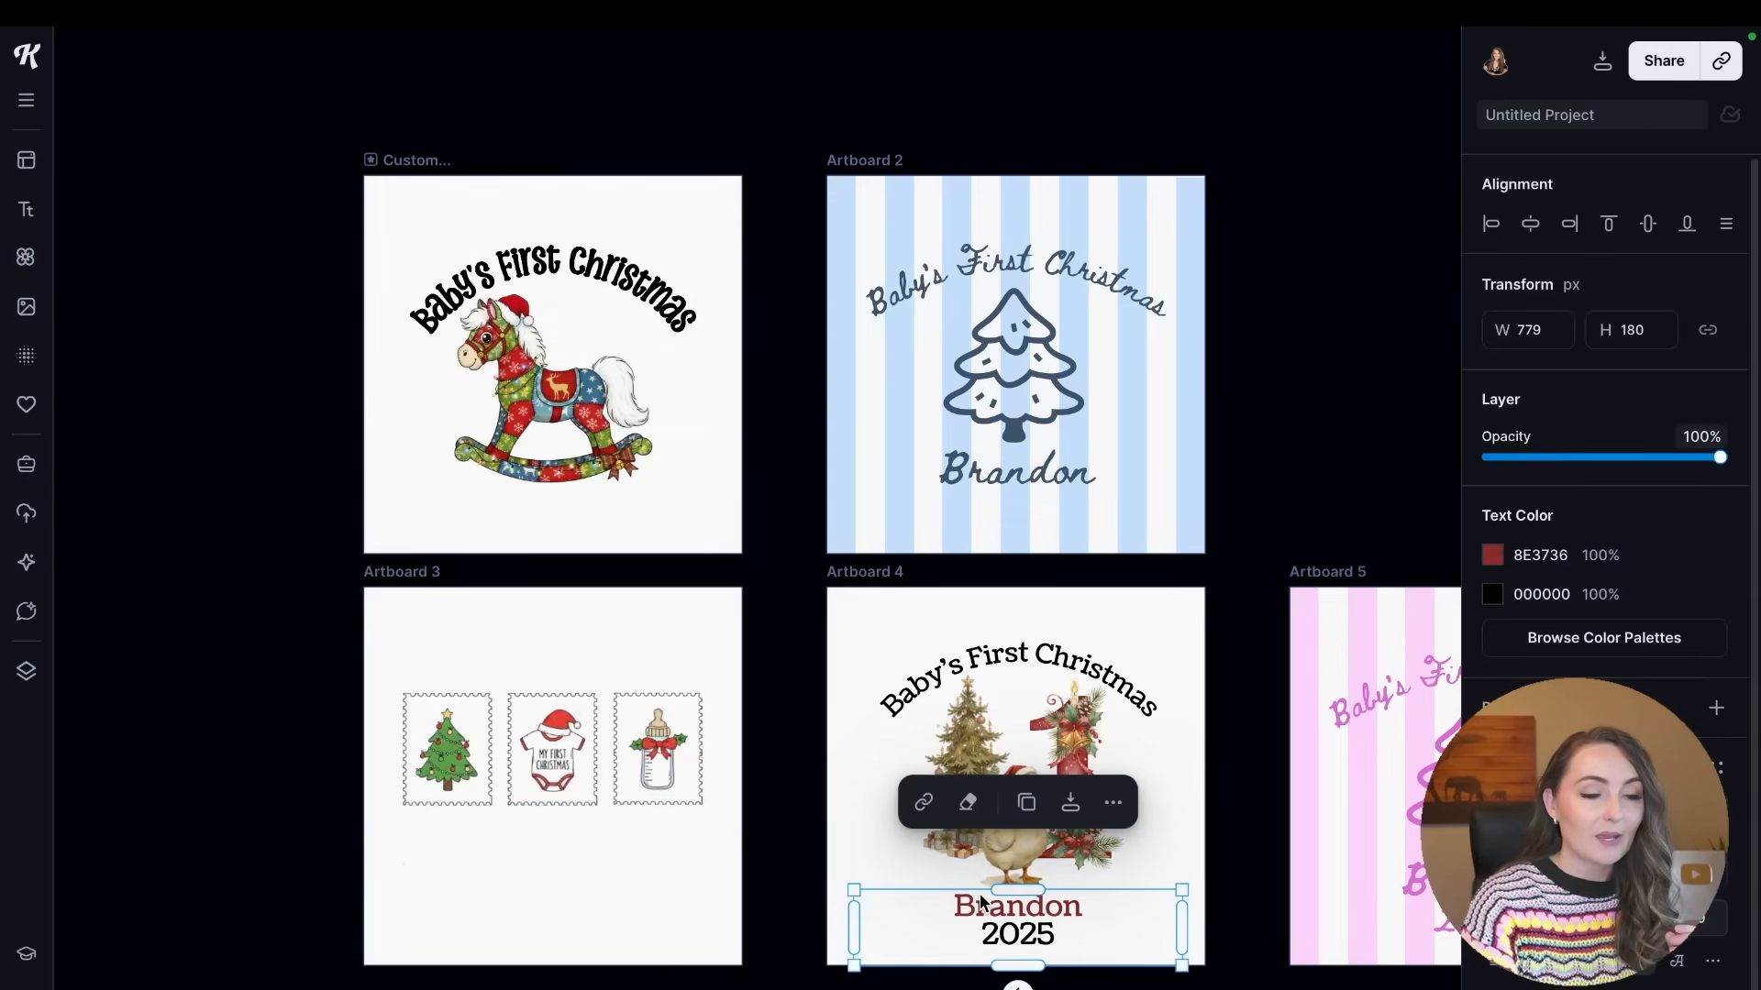
{"action": "key", "text": "Delete"}
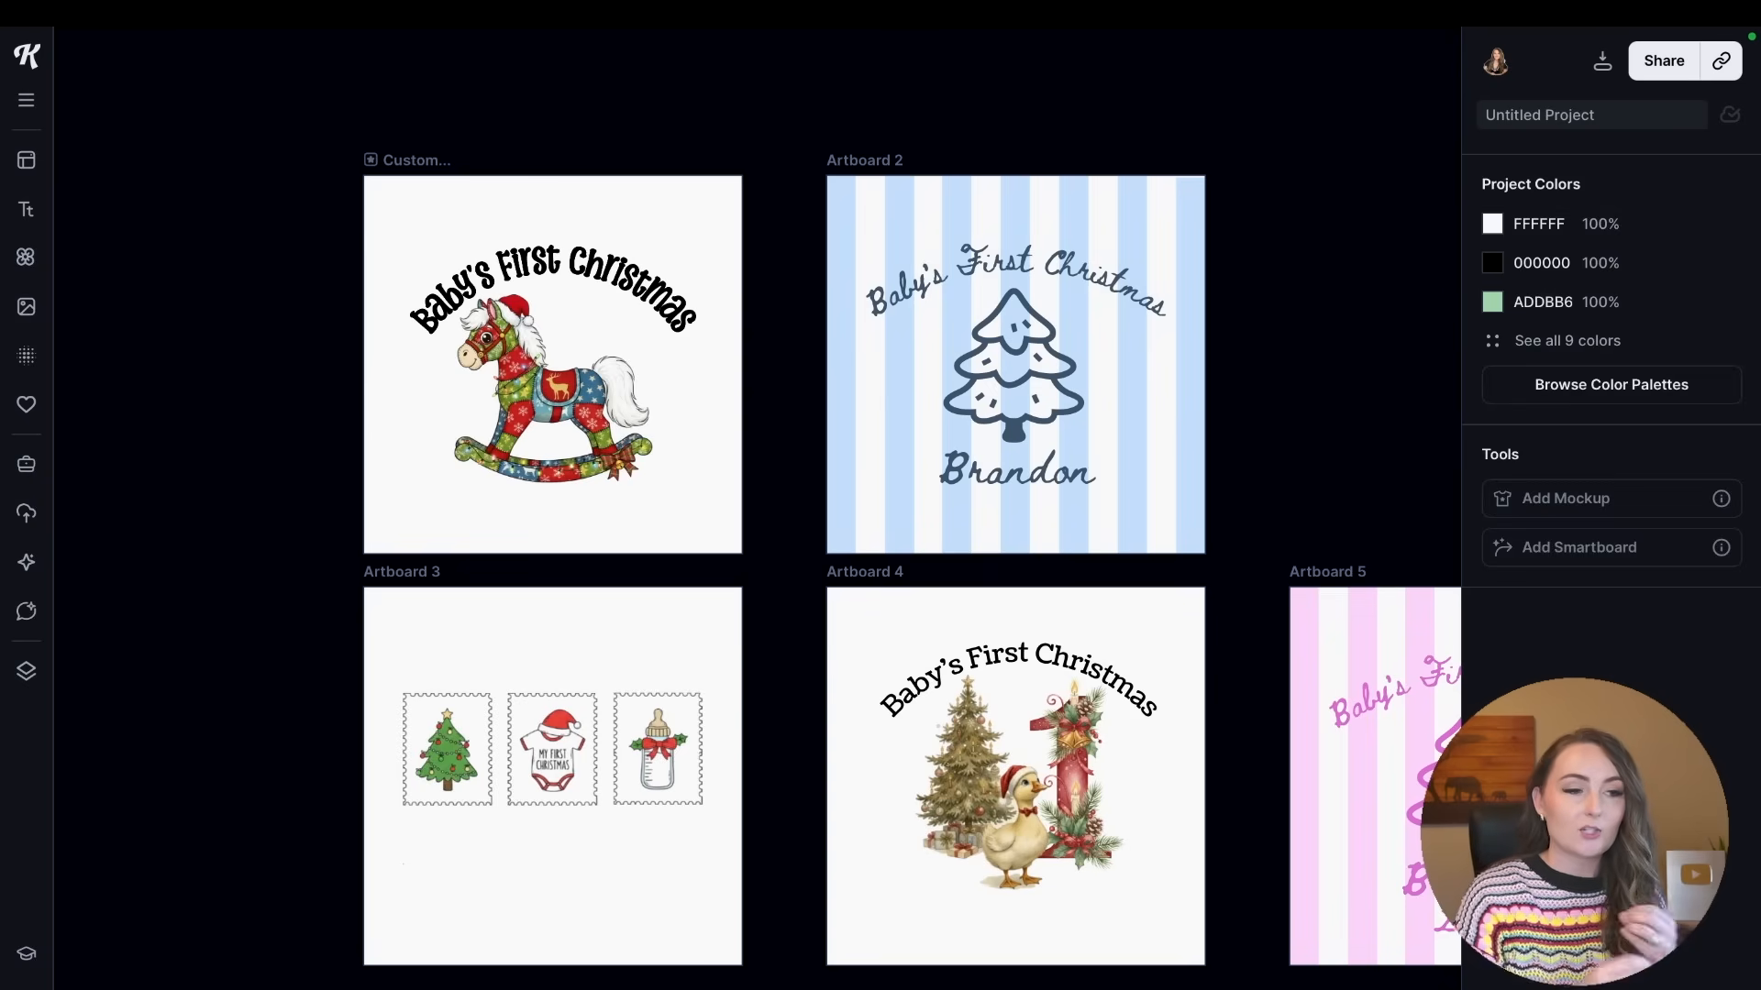
{"action": "left_click", "coordinate": [1043, 476]}
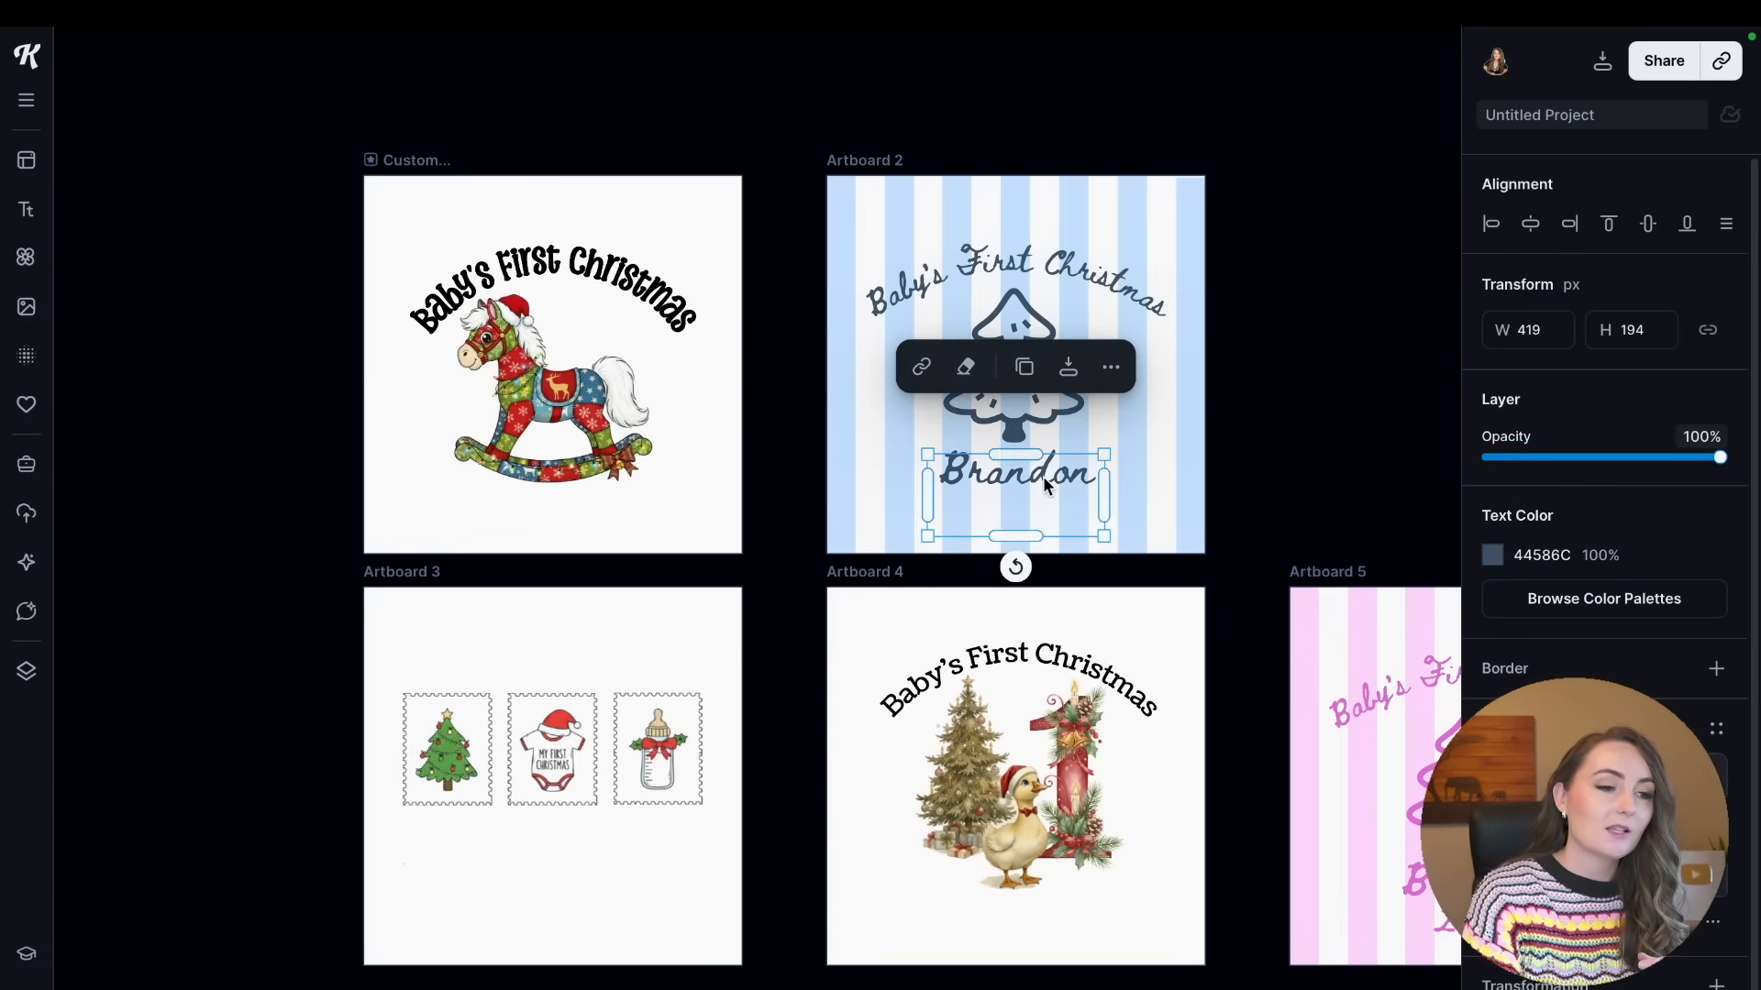
{"action": "key", "text": "Delete"}
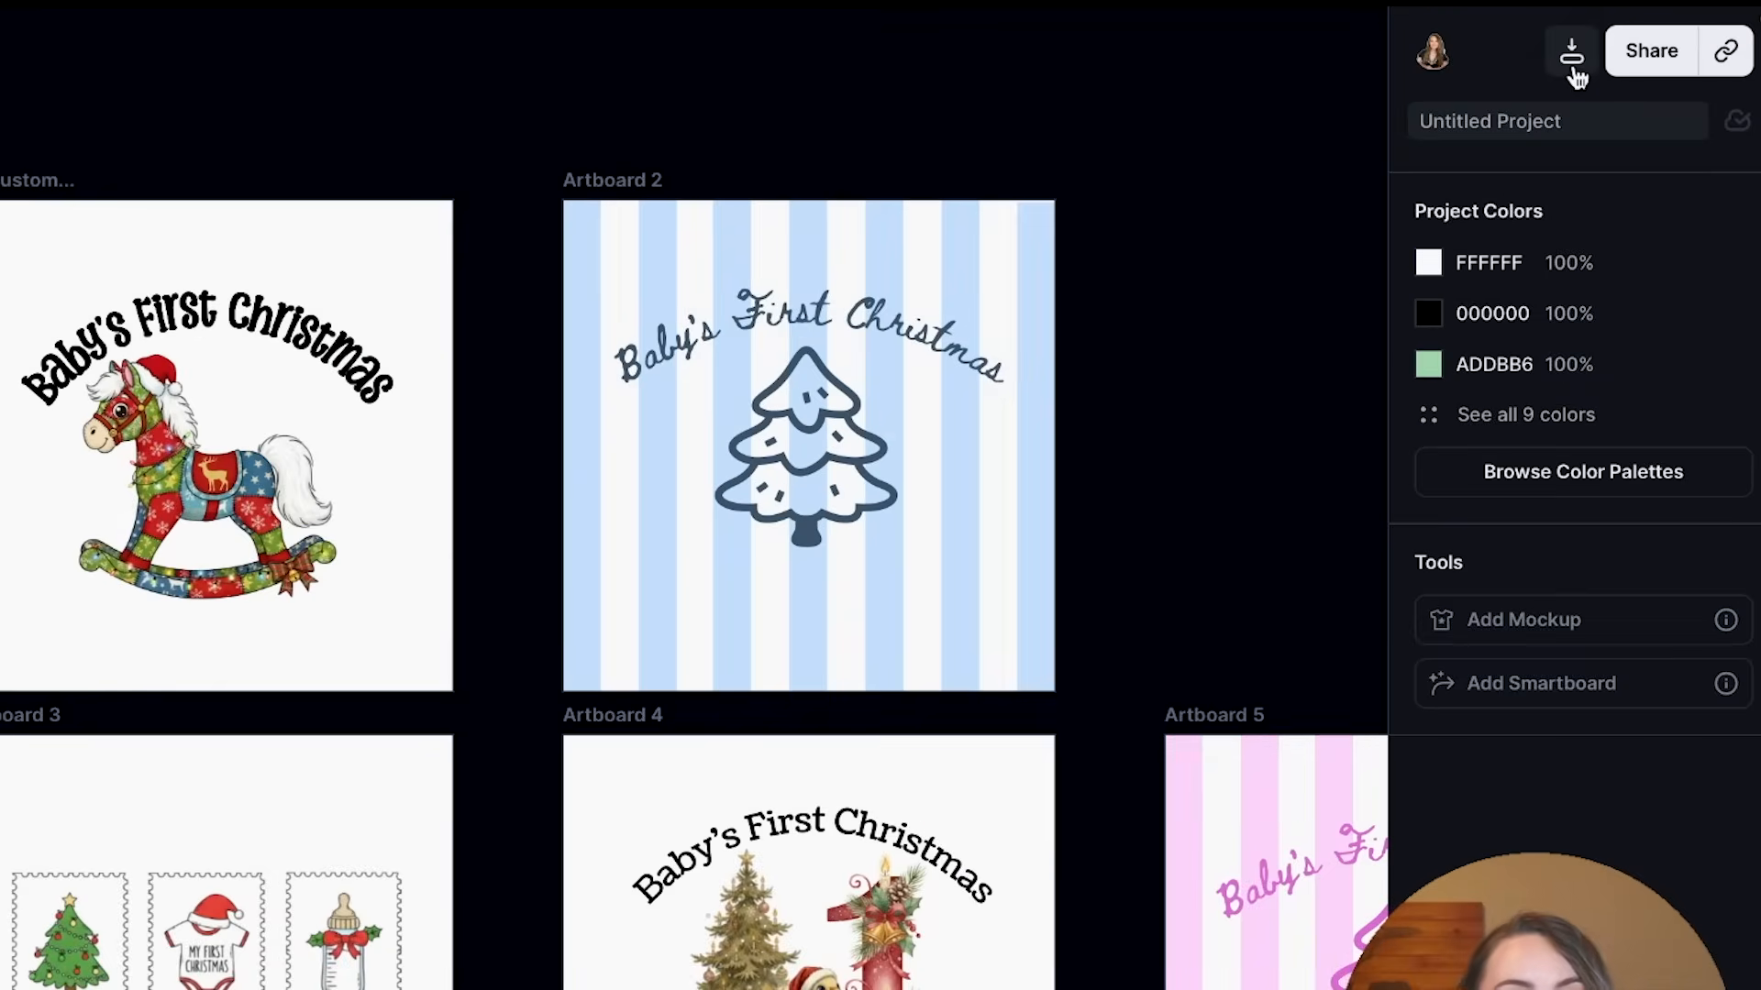
Set up the export of all artboards as 900 × 900 px PNG files with Remove Background enabled.
{"action": "left_click", "coordinate": [1572, 55]}
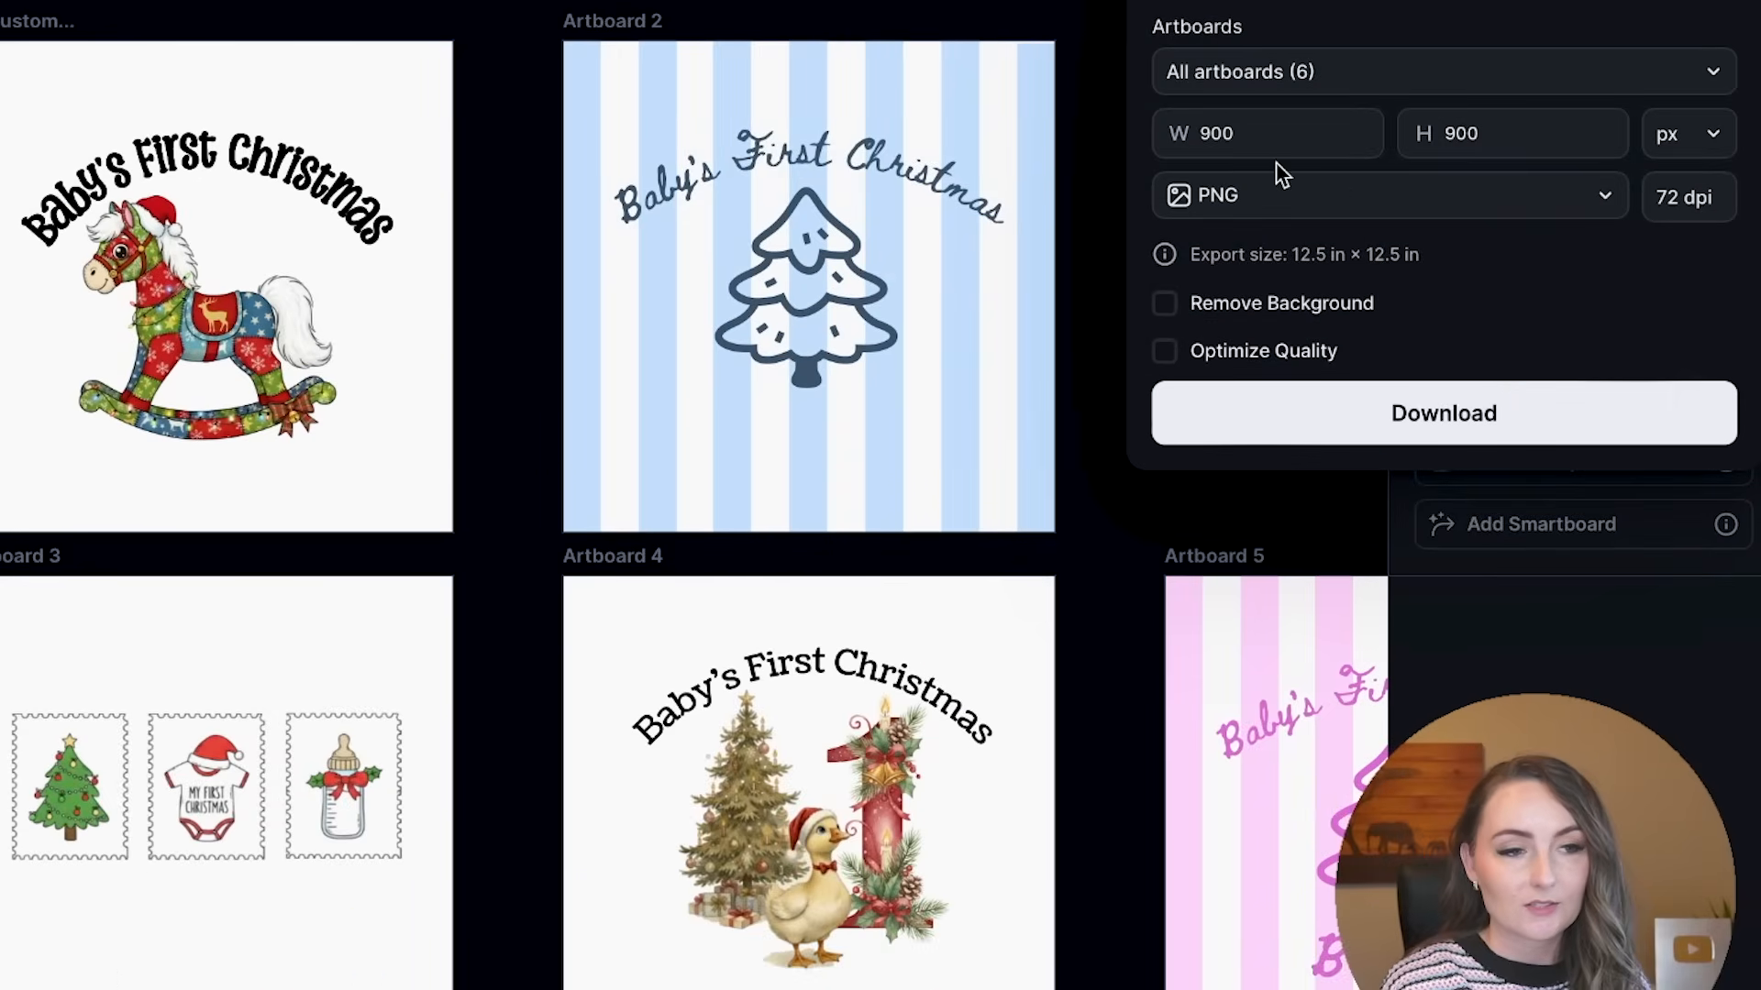
{"action": "left_click", "coordinate": [1166, 308]}
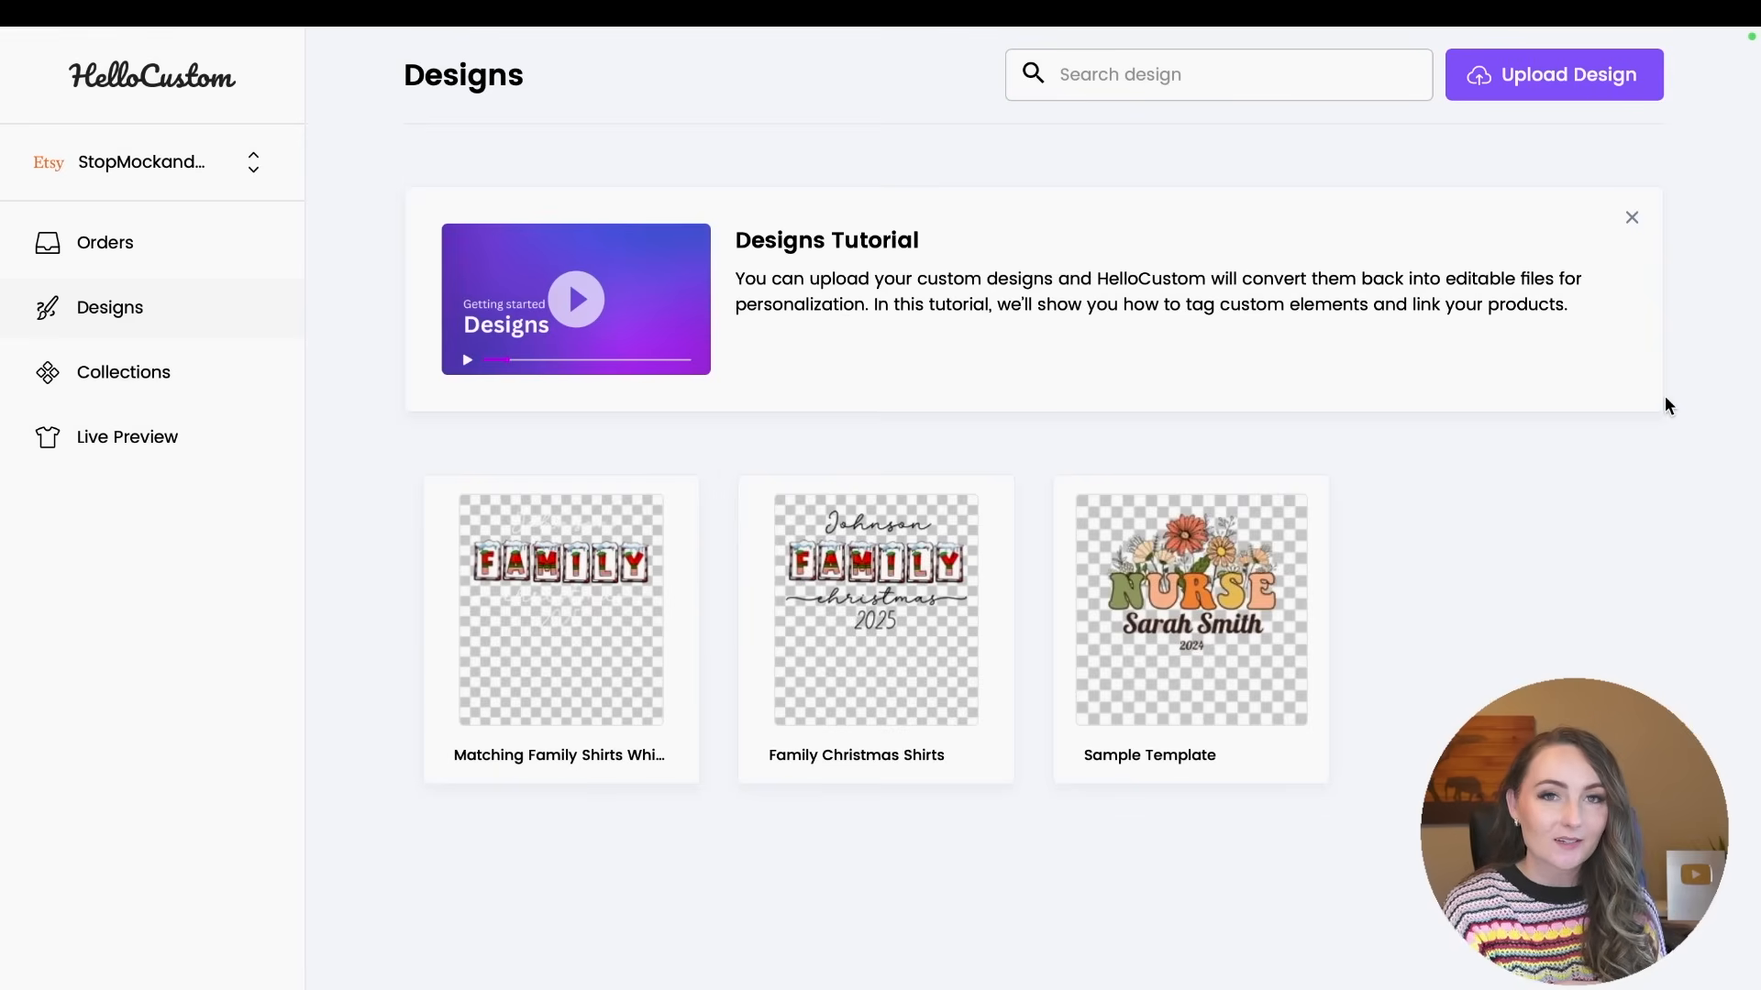
Upload "Untitled Project - Artboard 2.png" from the Untitled Project-6 folder as a new HelloCustom design.
{"action": "left_click", "coordinate": [1573, 92]}
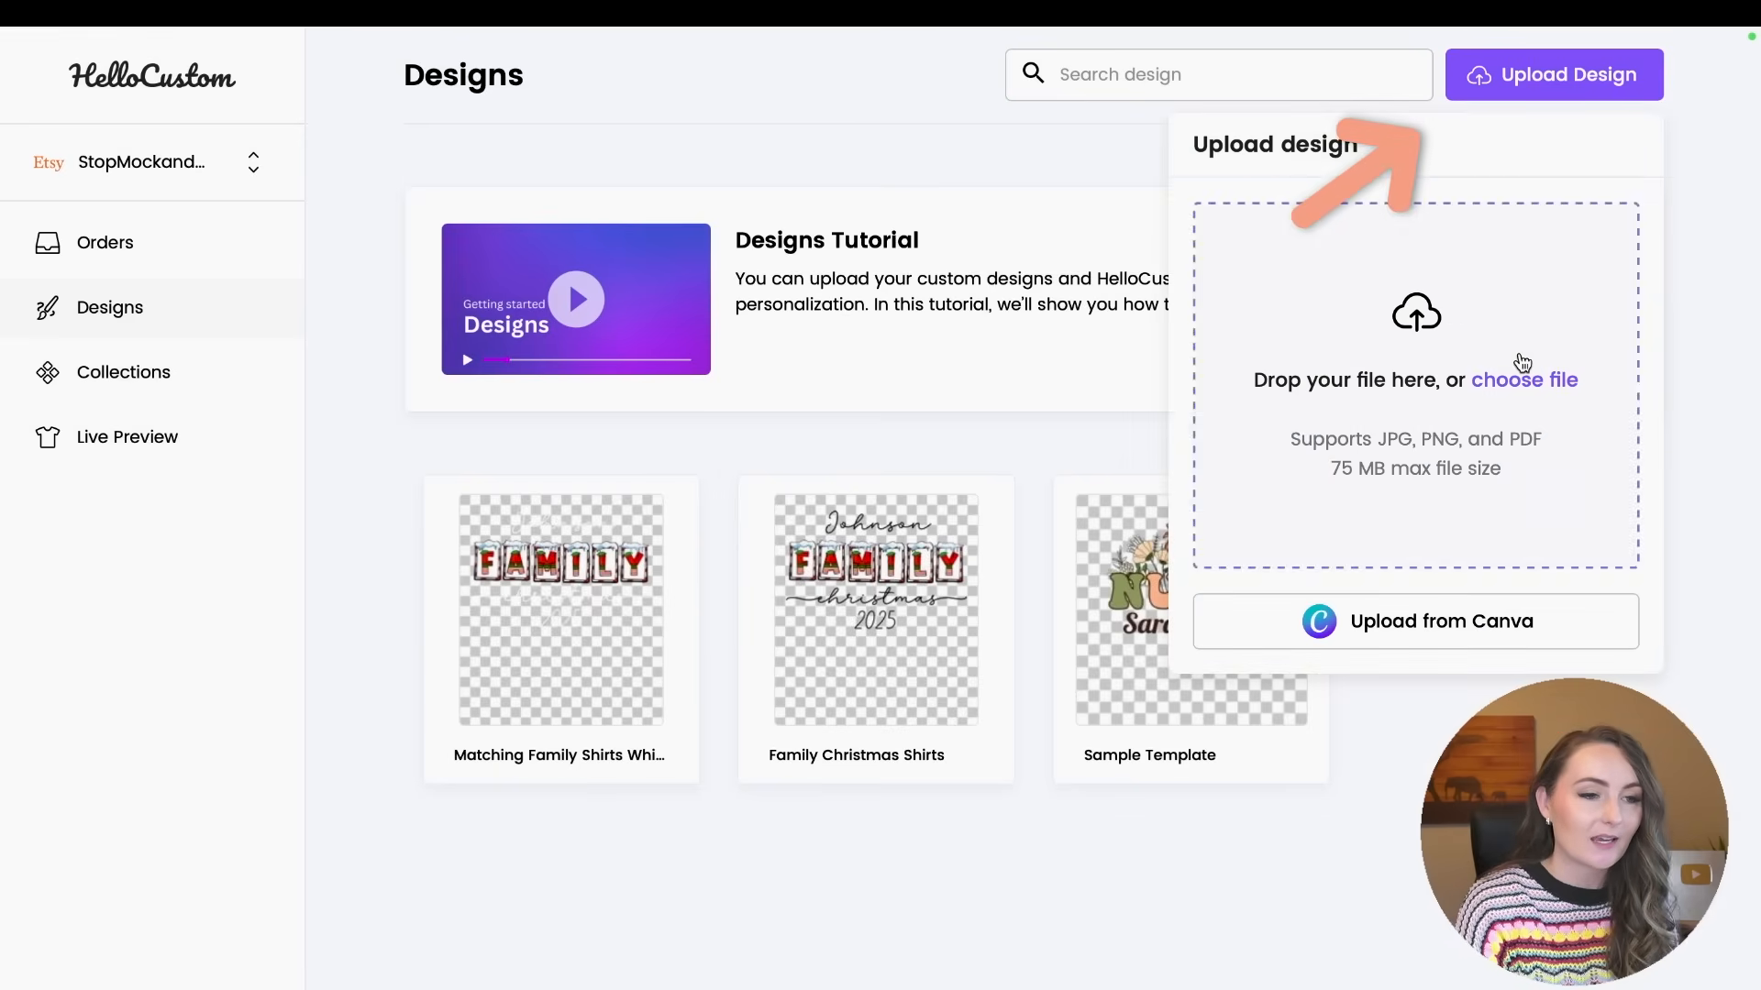
{"action": "left_click", "coordinate": [1524, 380]}
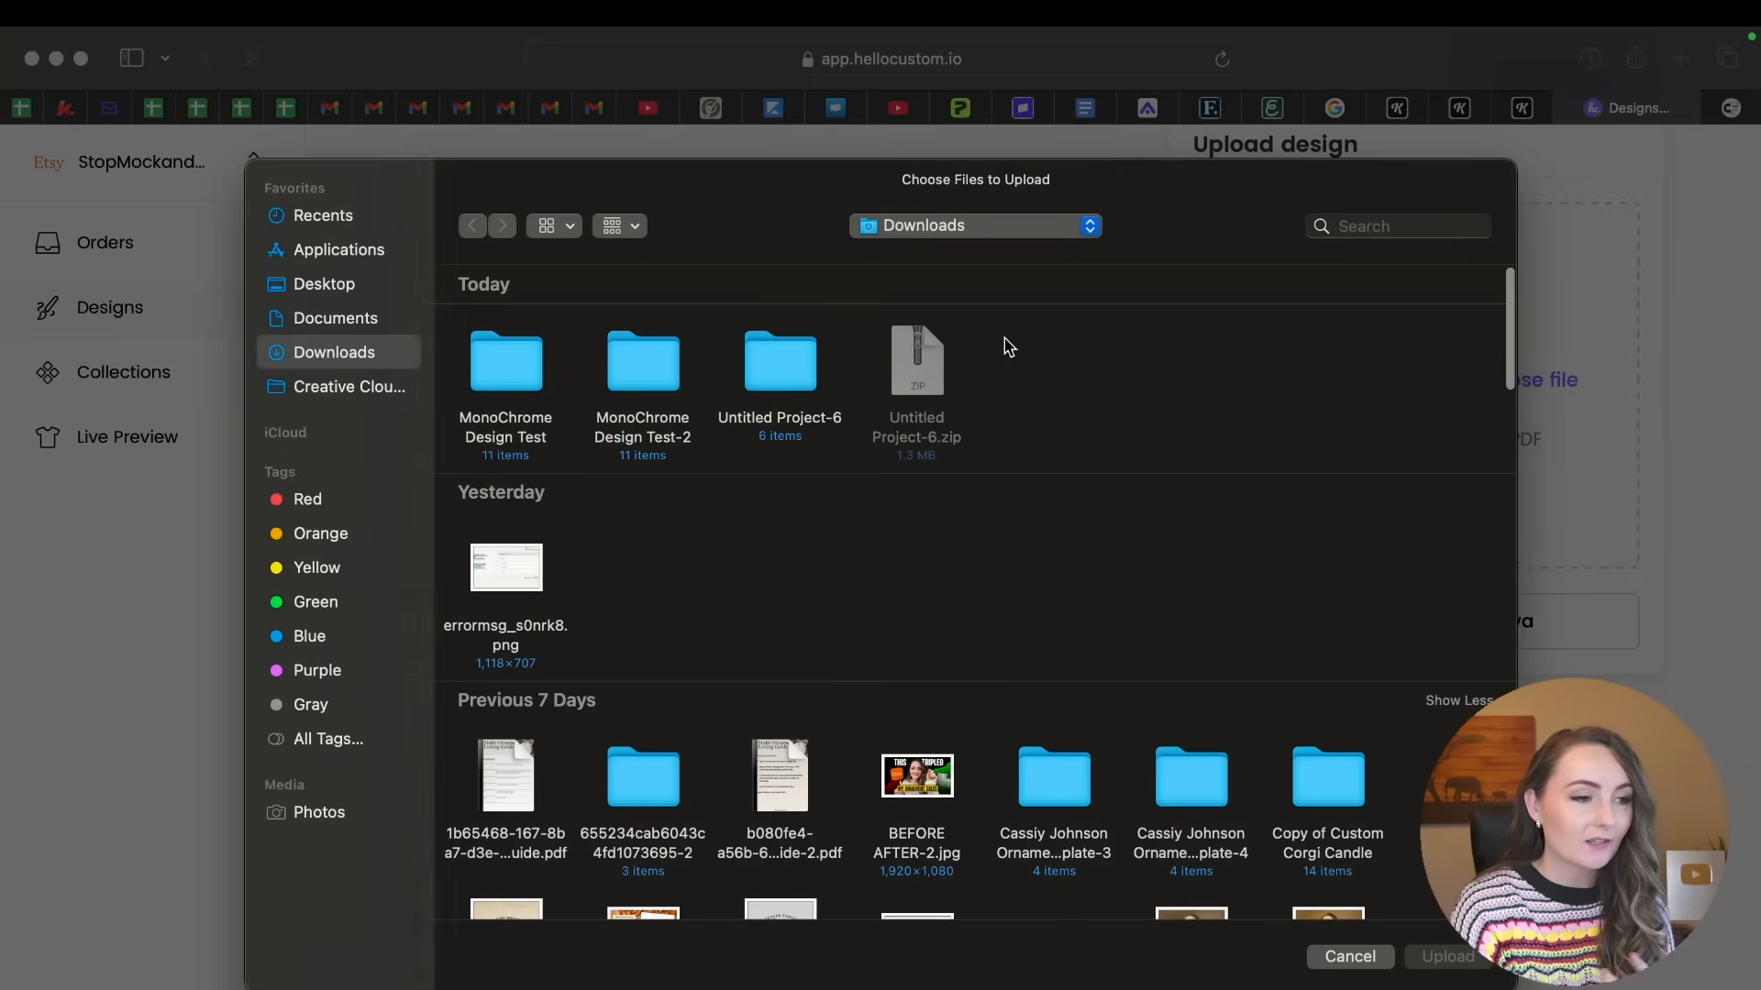
{"action": "double_click", "coordinate": [791, 376]}
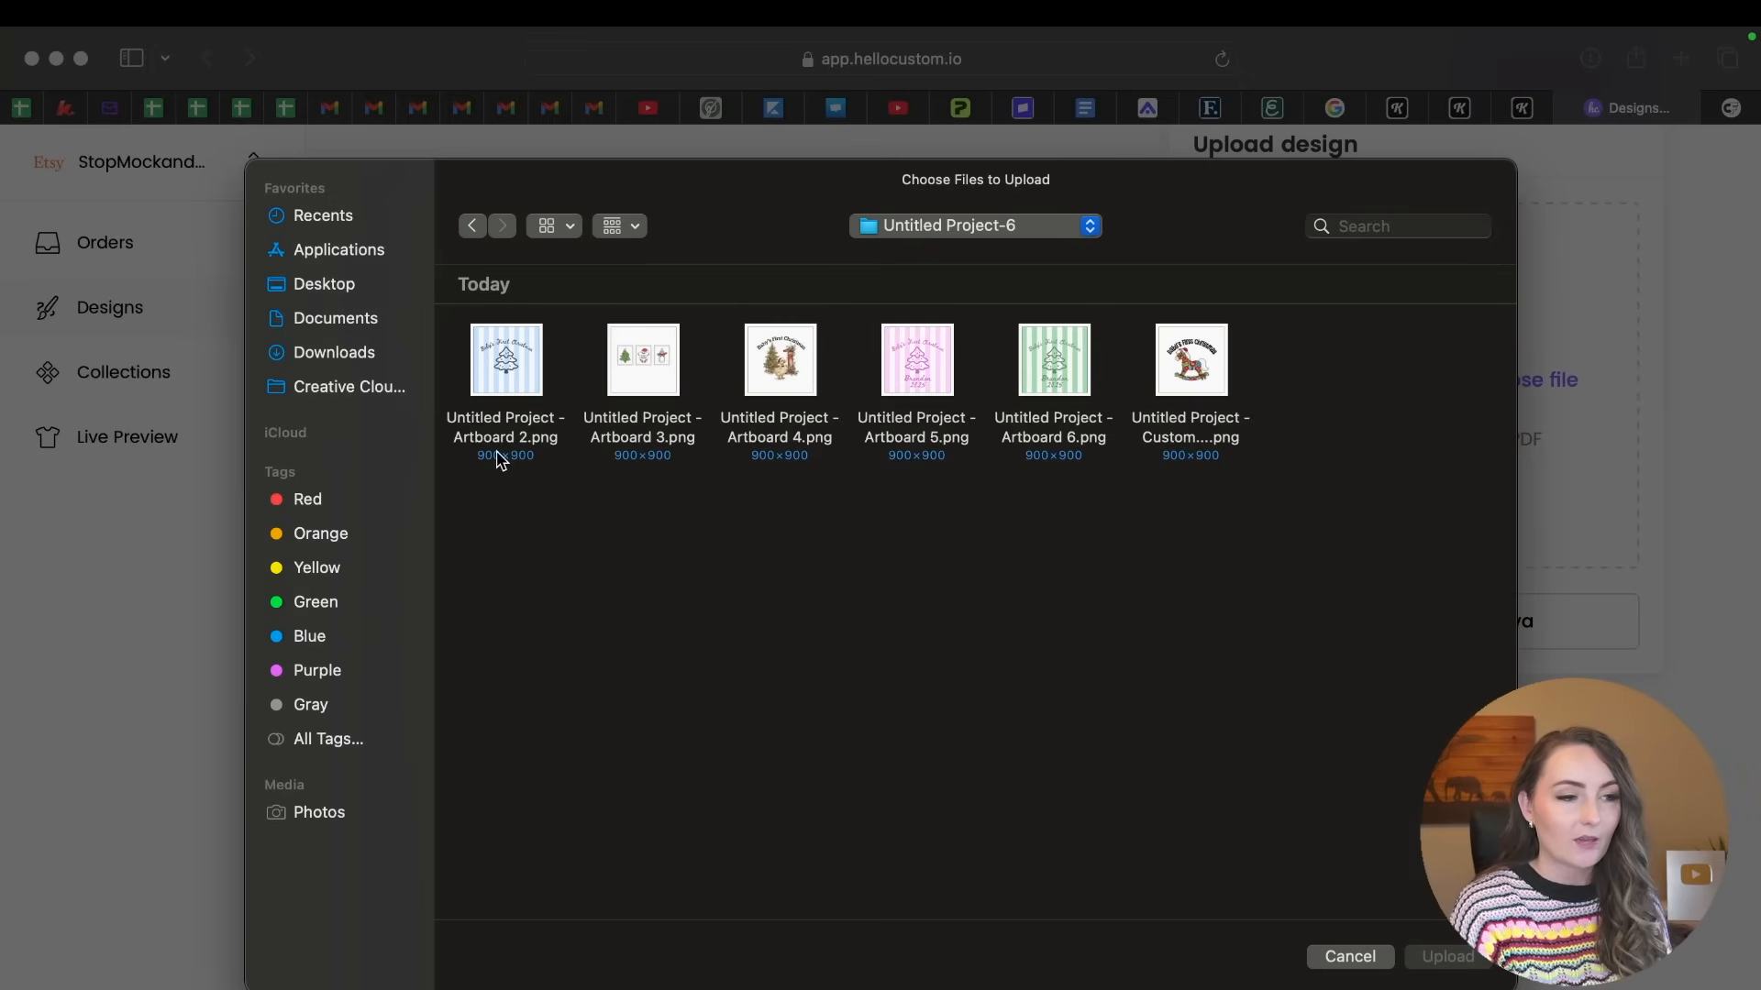
{"action": "left_click", "coordinate": [523, 371]}
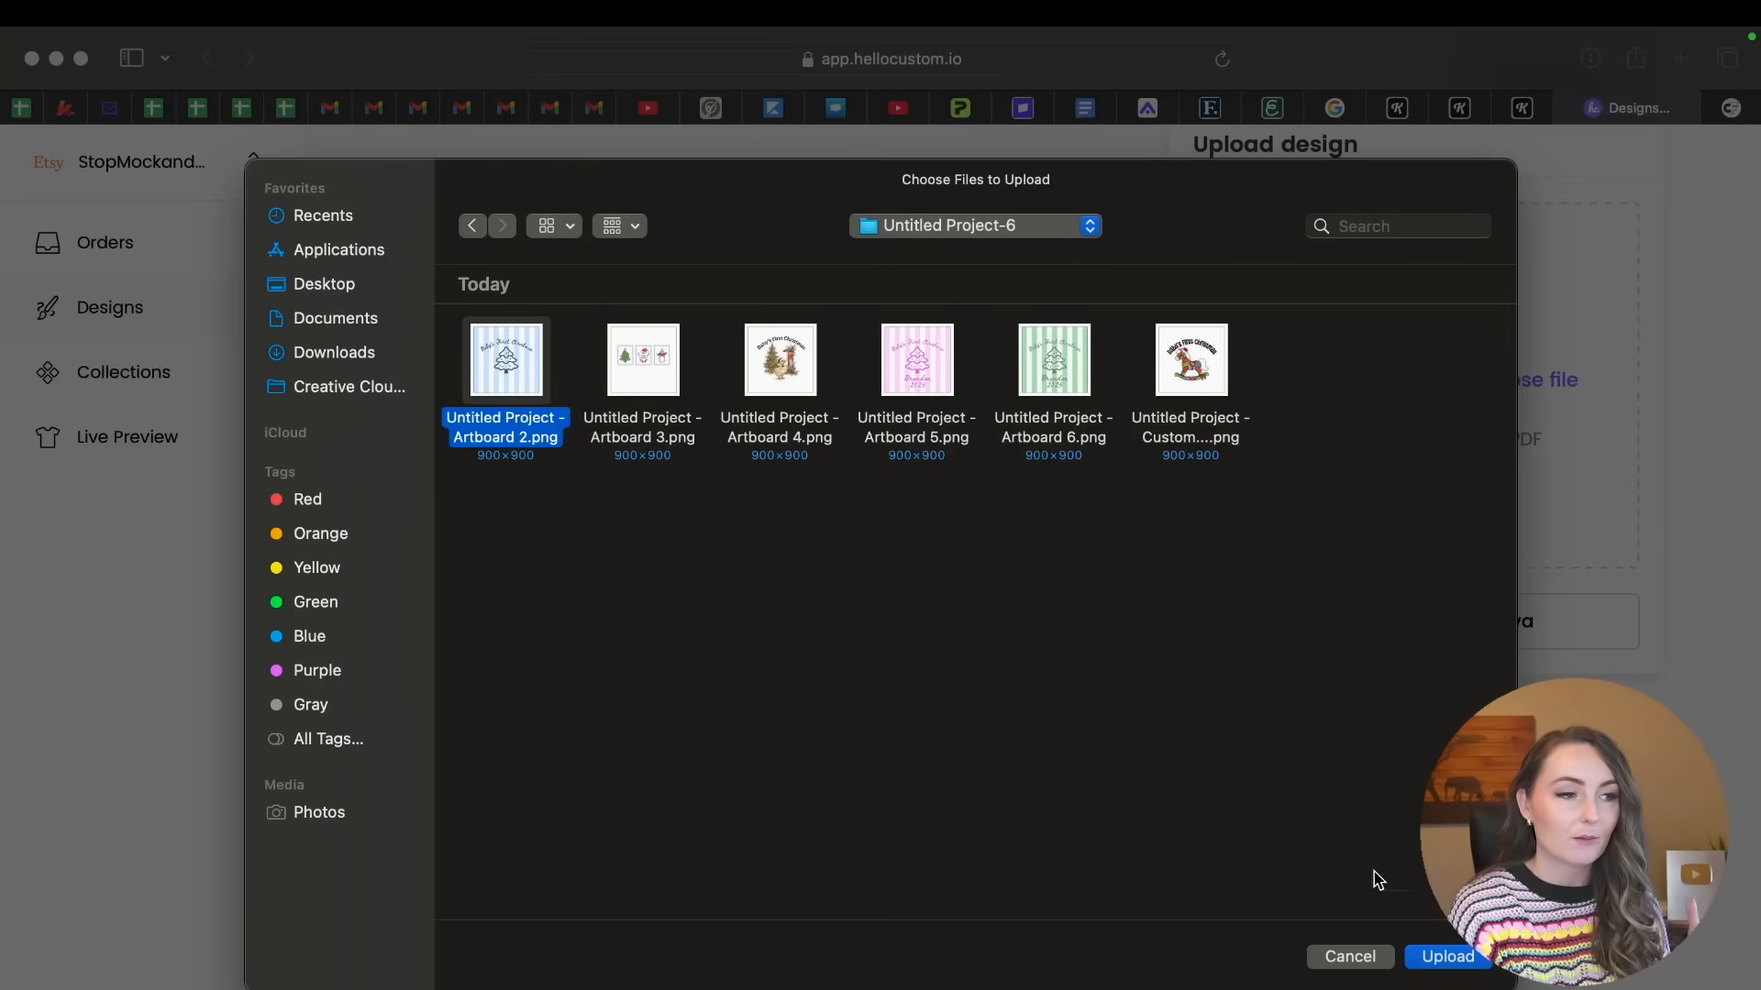
{"action": "left_click", "coordinate": [1467, 958]}
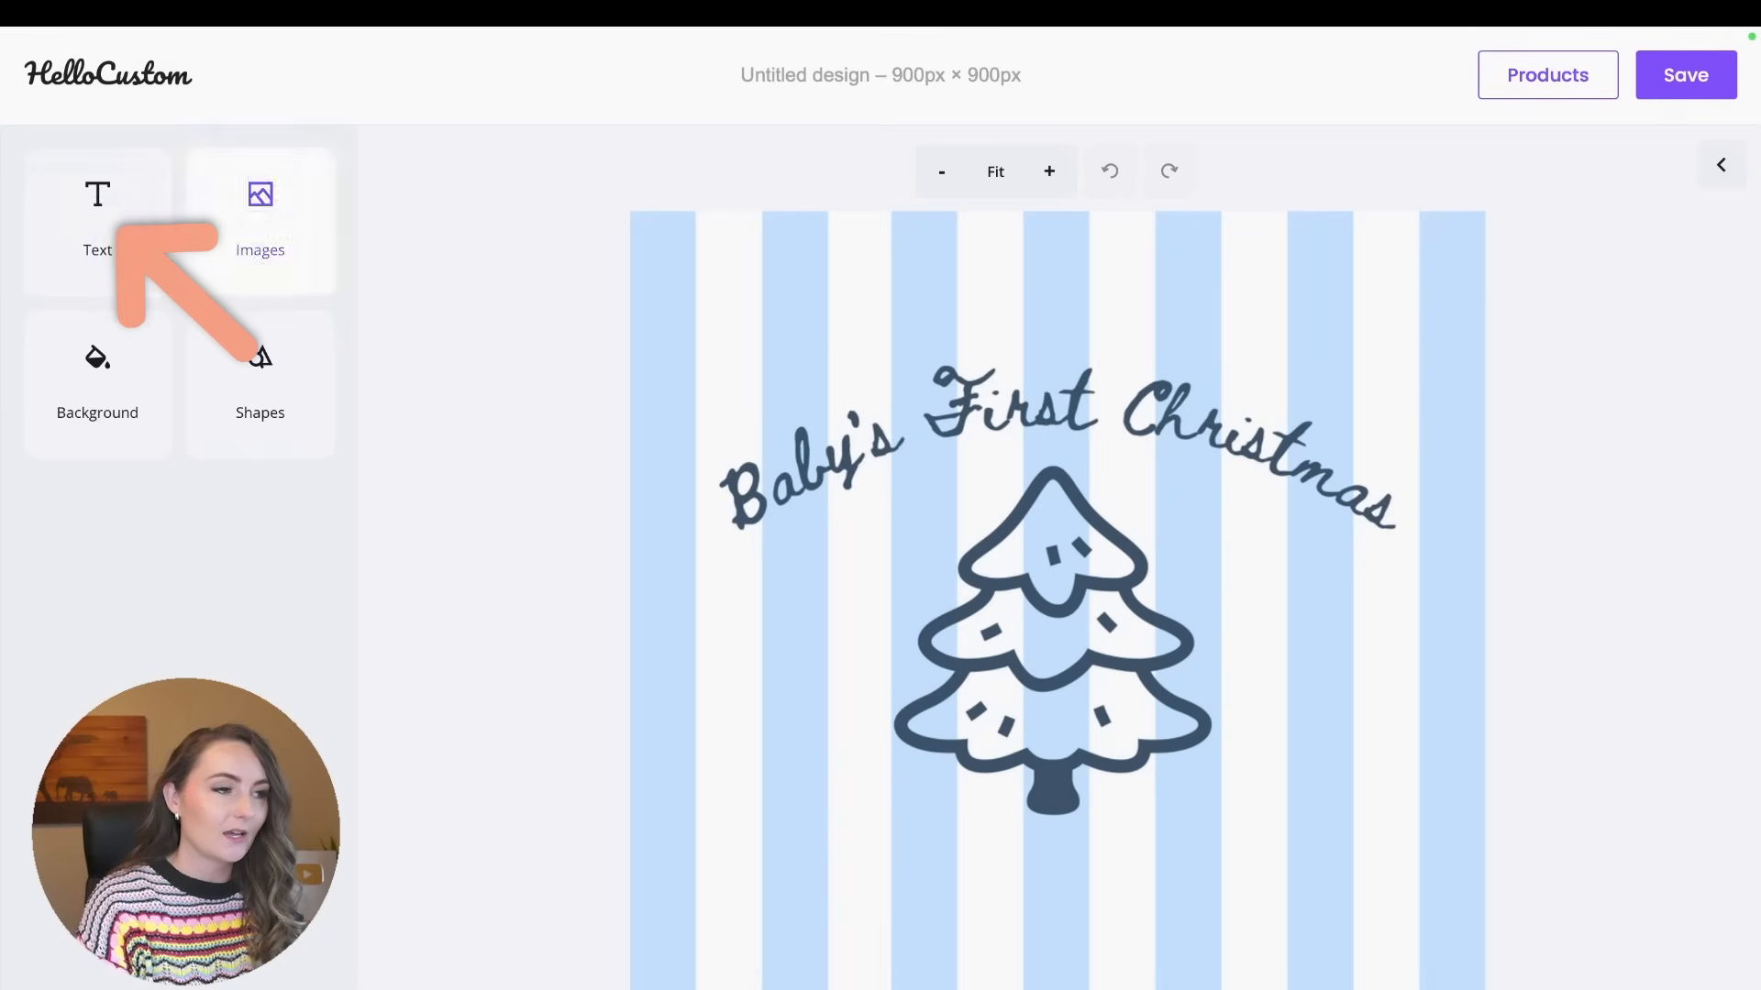
Add a header text to the striped design and place it just below the Christmas tree.
{"action": "left_click", "coordinate": [102, 241]}
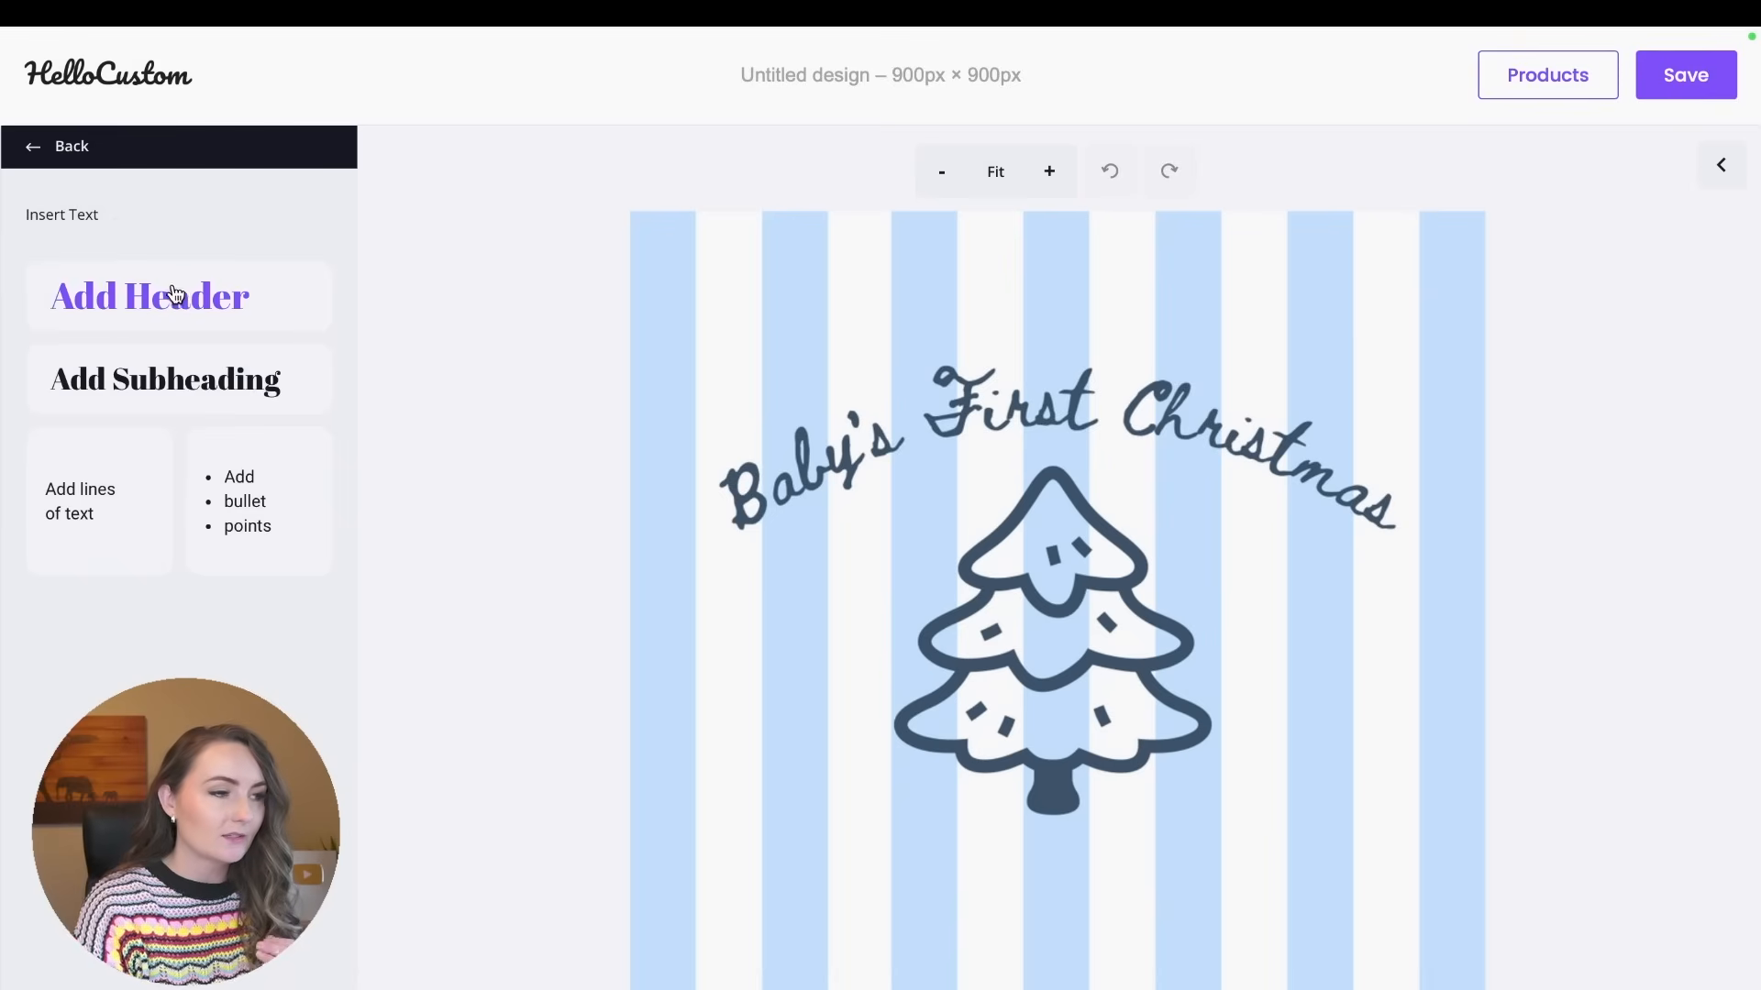
{"action": "left_click", "coordinate": [215, 280]}
{"action": "left_click", "coordinate": [1075, 632]}
{"action": "left_click", "coordinate": [1075, 632]}
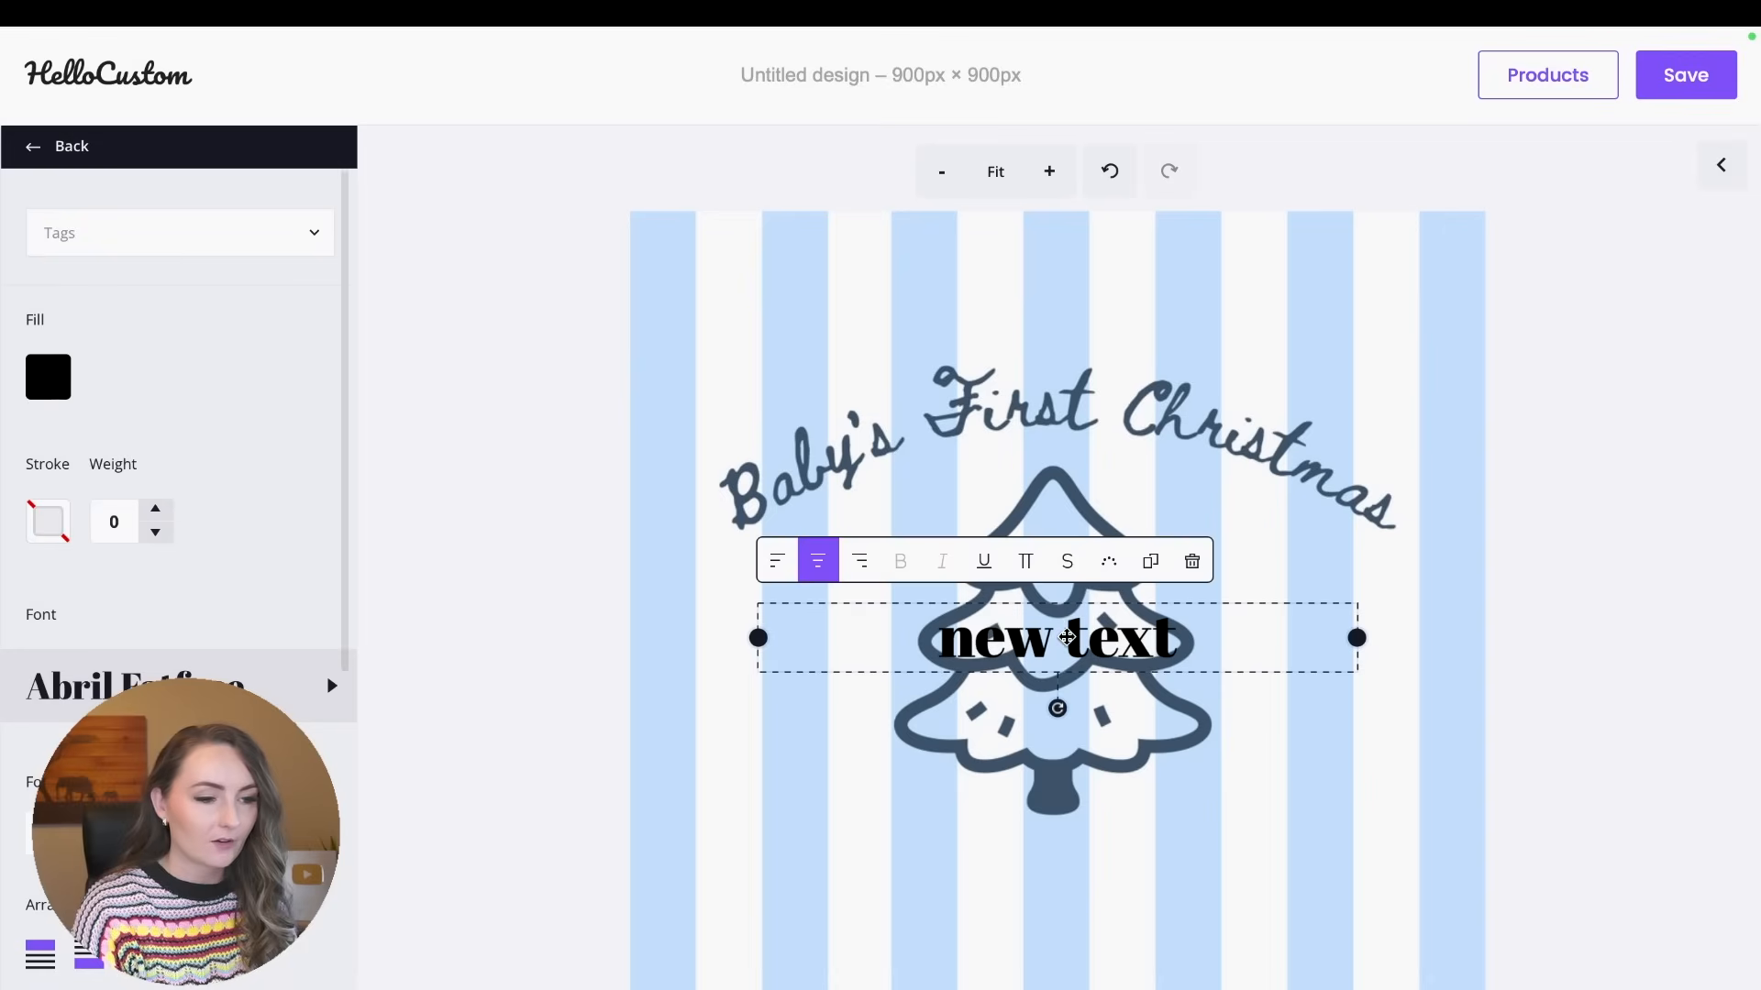
{"action": "left_click", "coordinate": [1281, 740]}
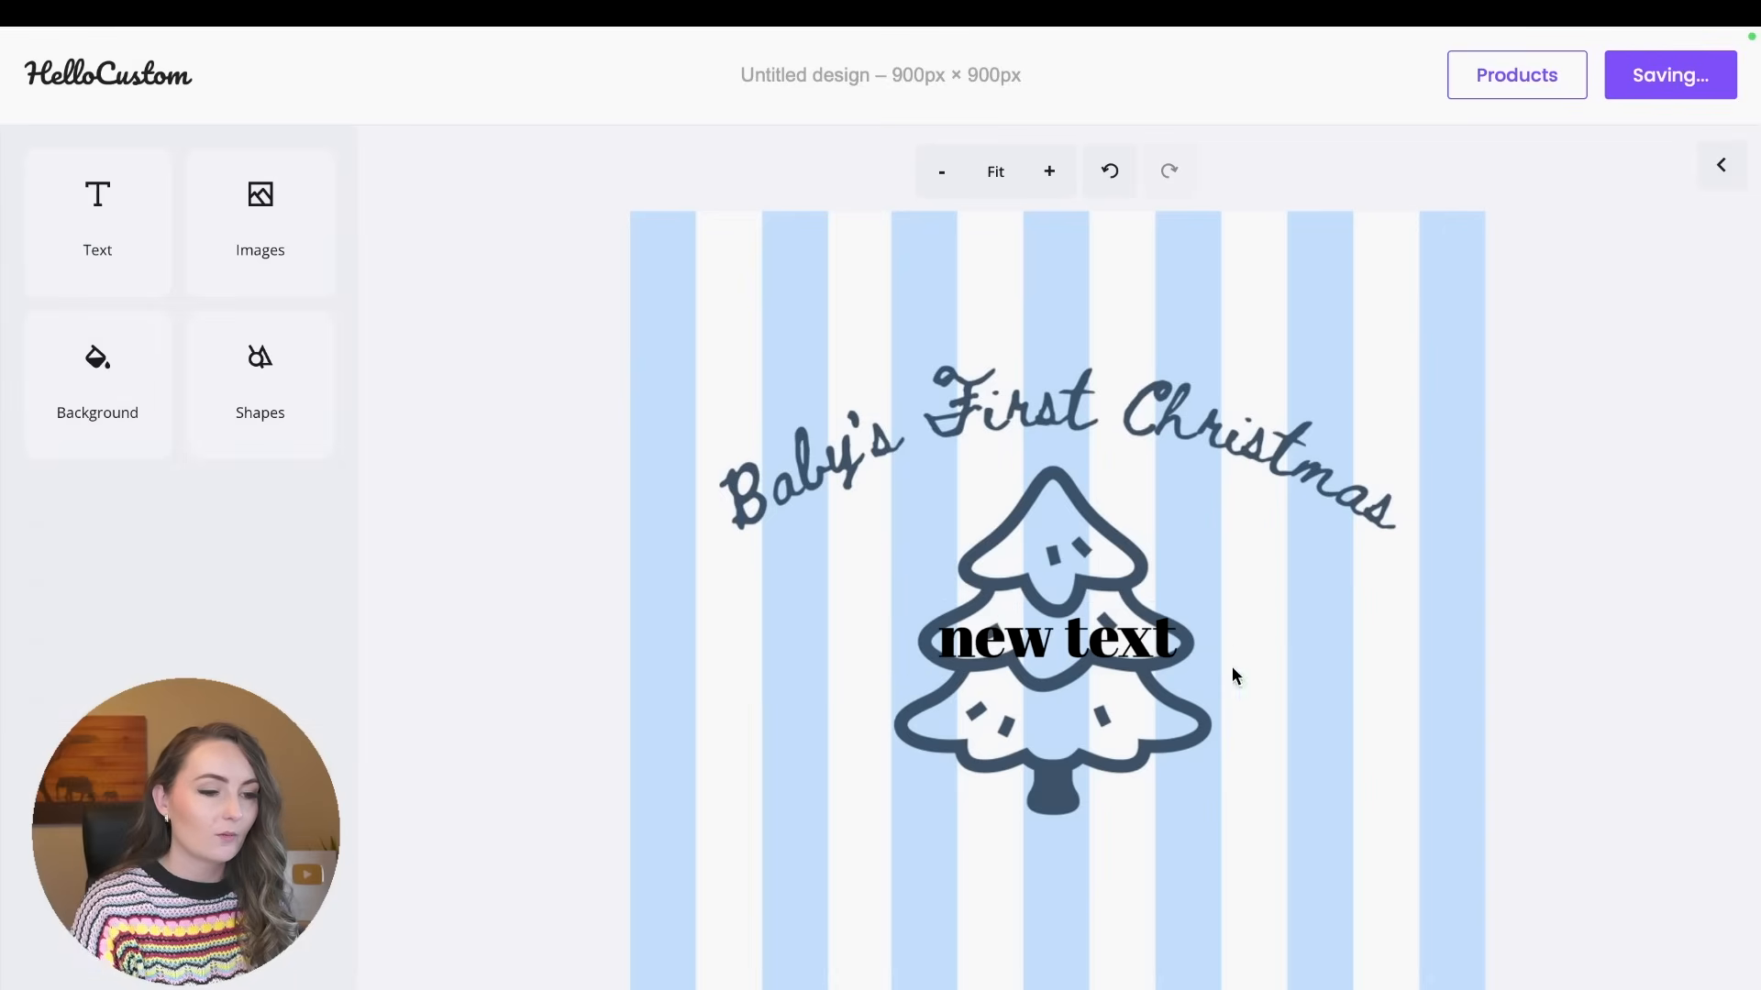
{"action": "left_click_drag", "start_coordinate": [1134, 640], "coordinate": [1134, 866]}
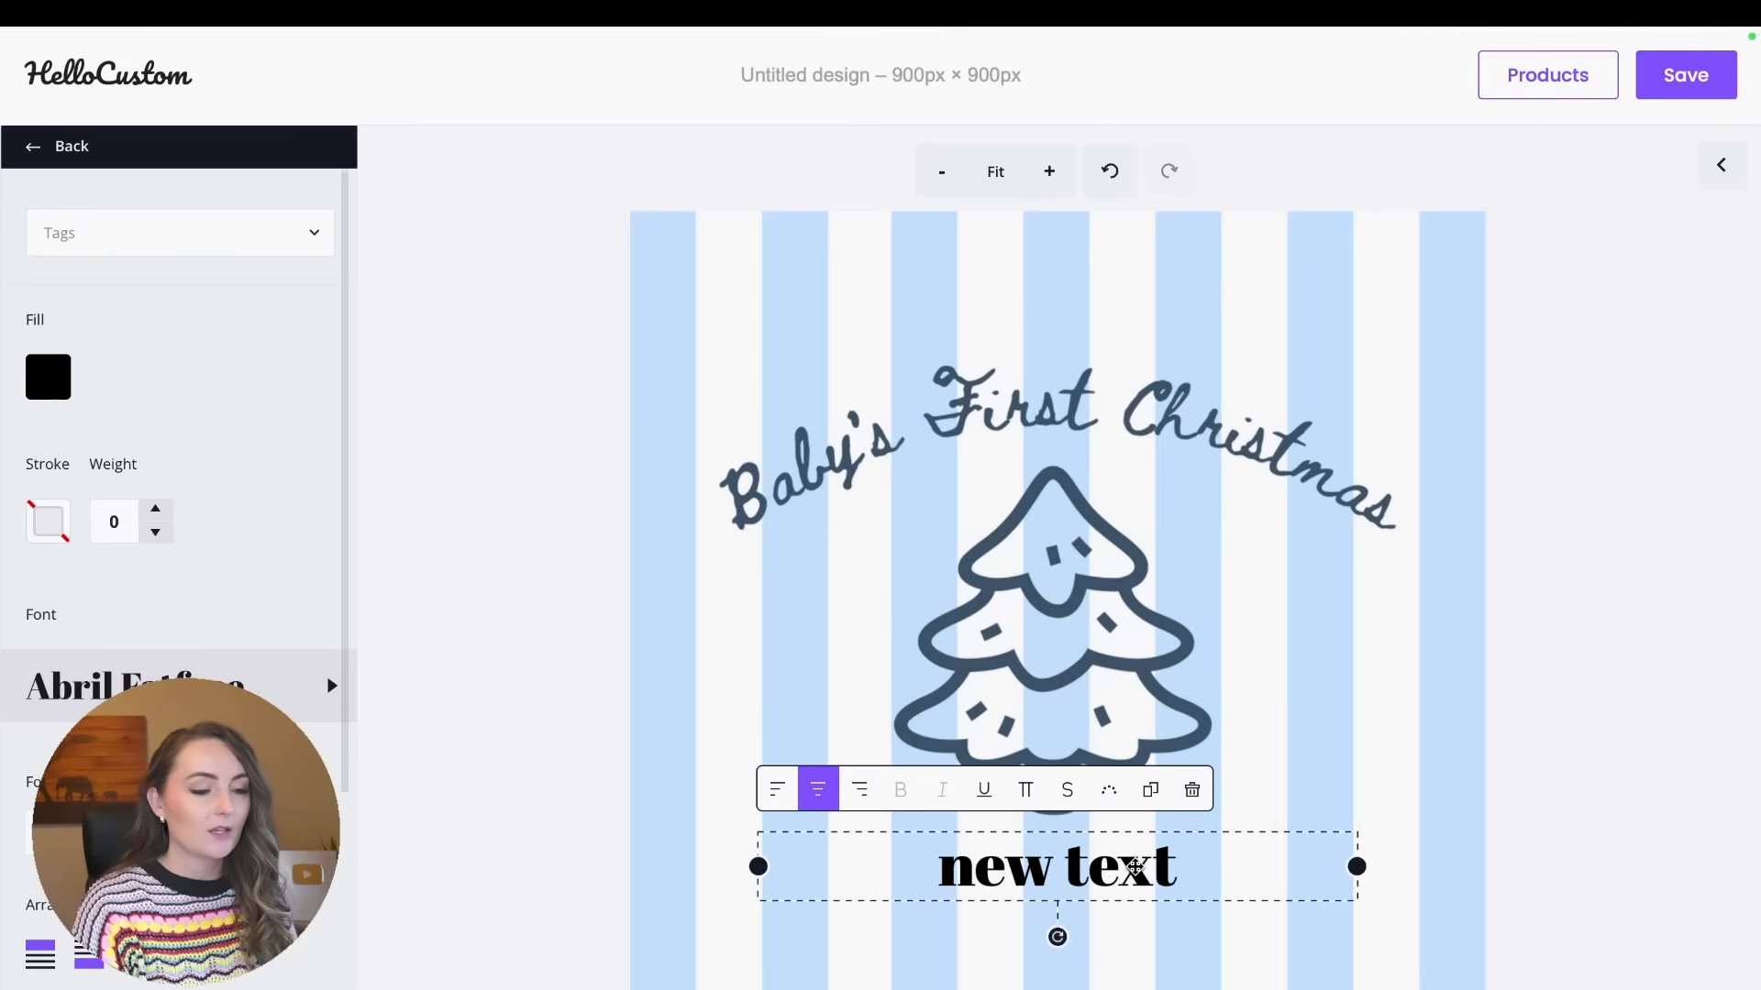
Replace the header's placeholder text with the baby's sample first name and make its text box slightly narrower.
{"action": "triple_click", "coordinate": [1134, 866]}
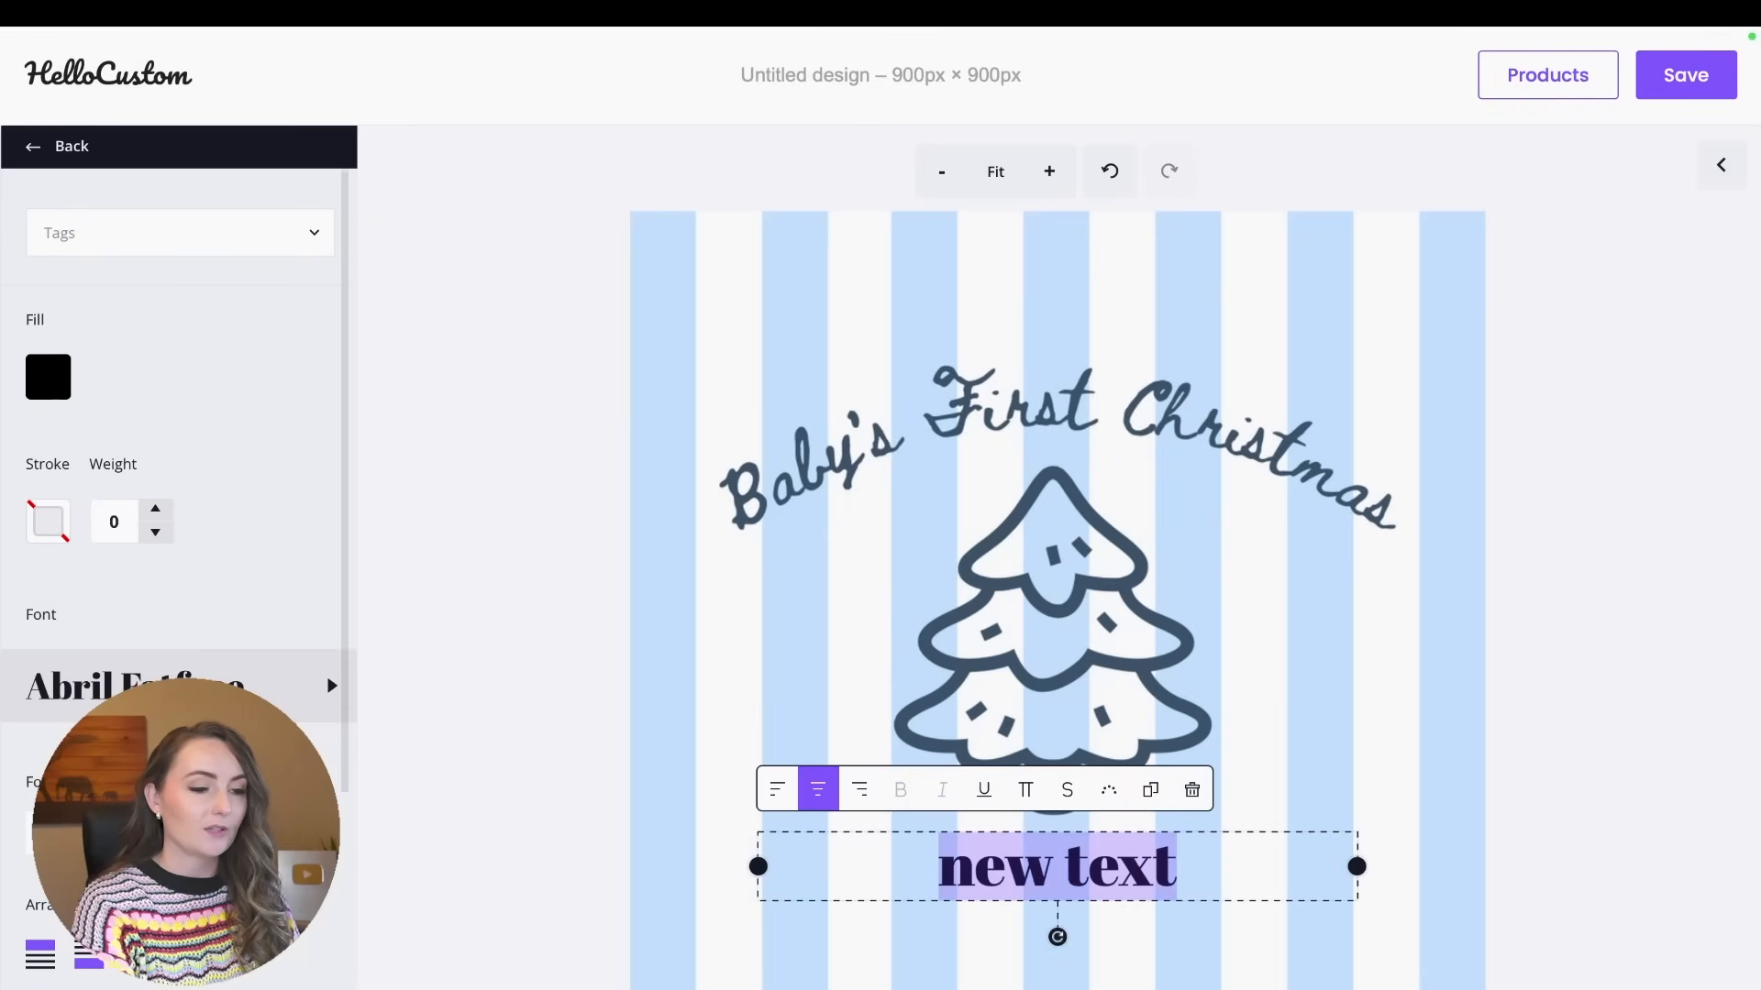
{"action": "type", "text": "Brandon"}
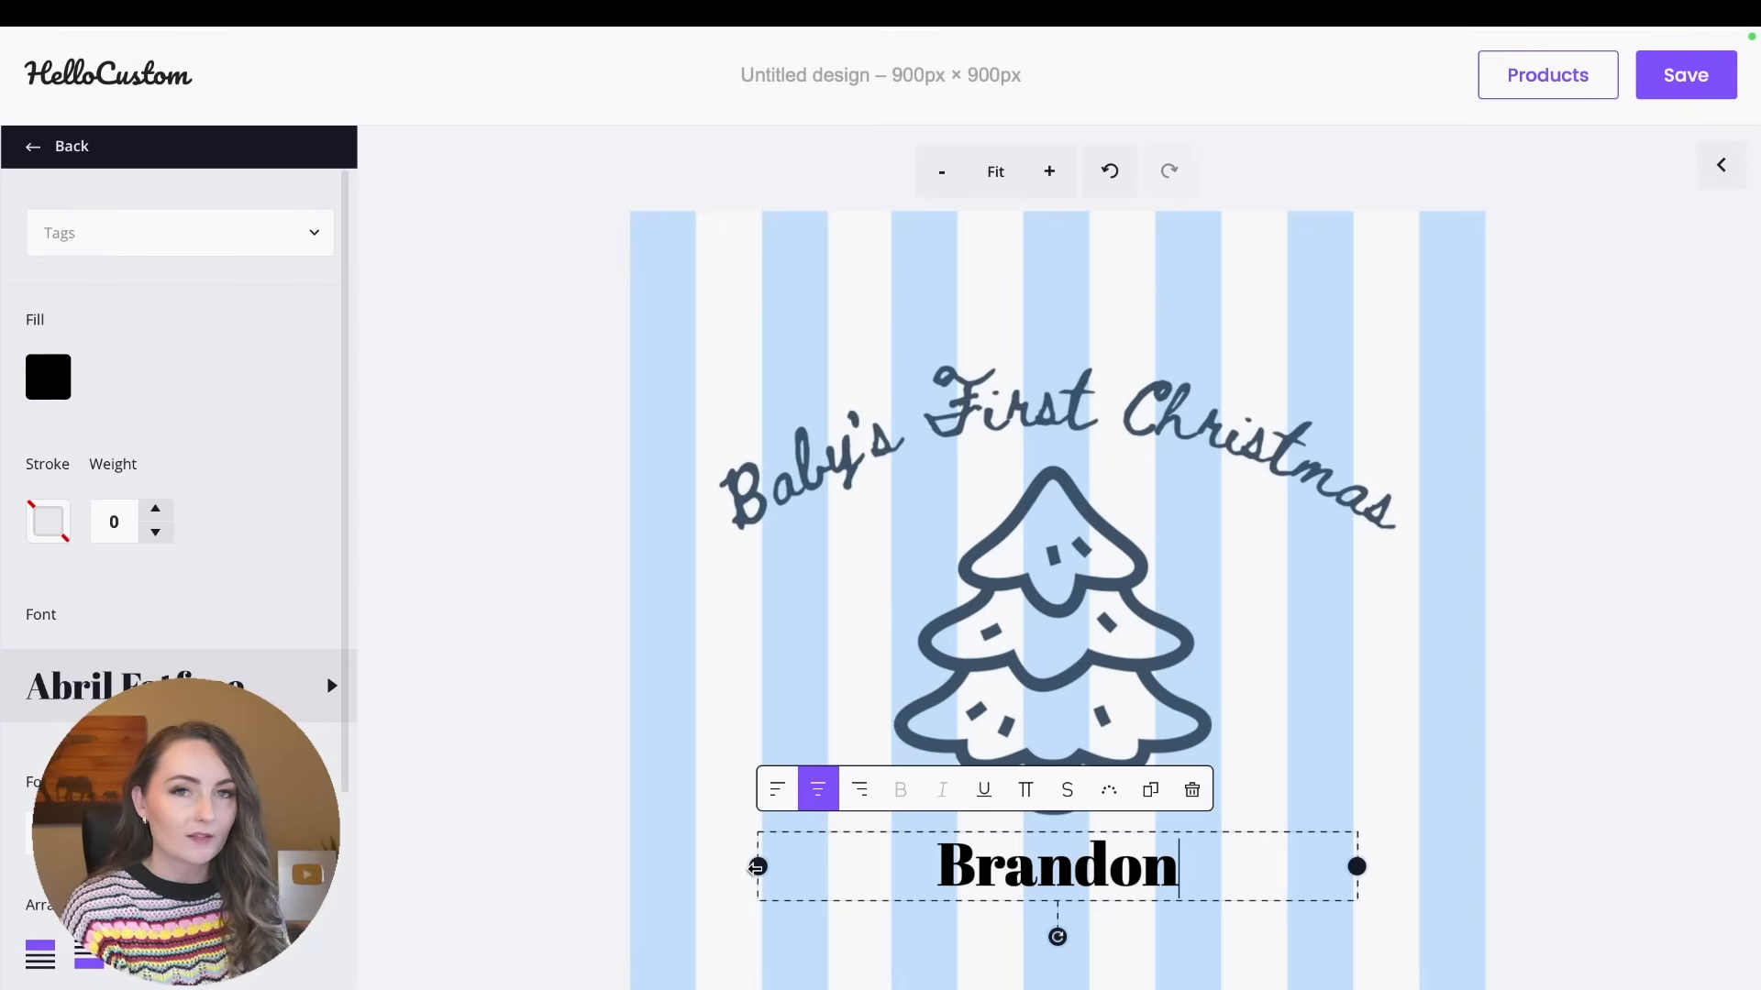
{"action": "left_click_drag", "start_coordinate": [756, 867], "coordinate": [727, 888]}
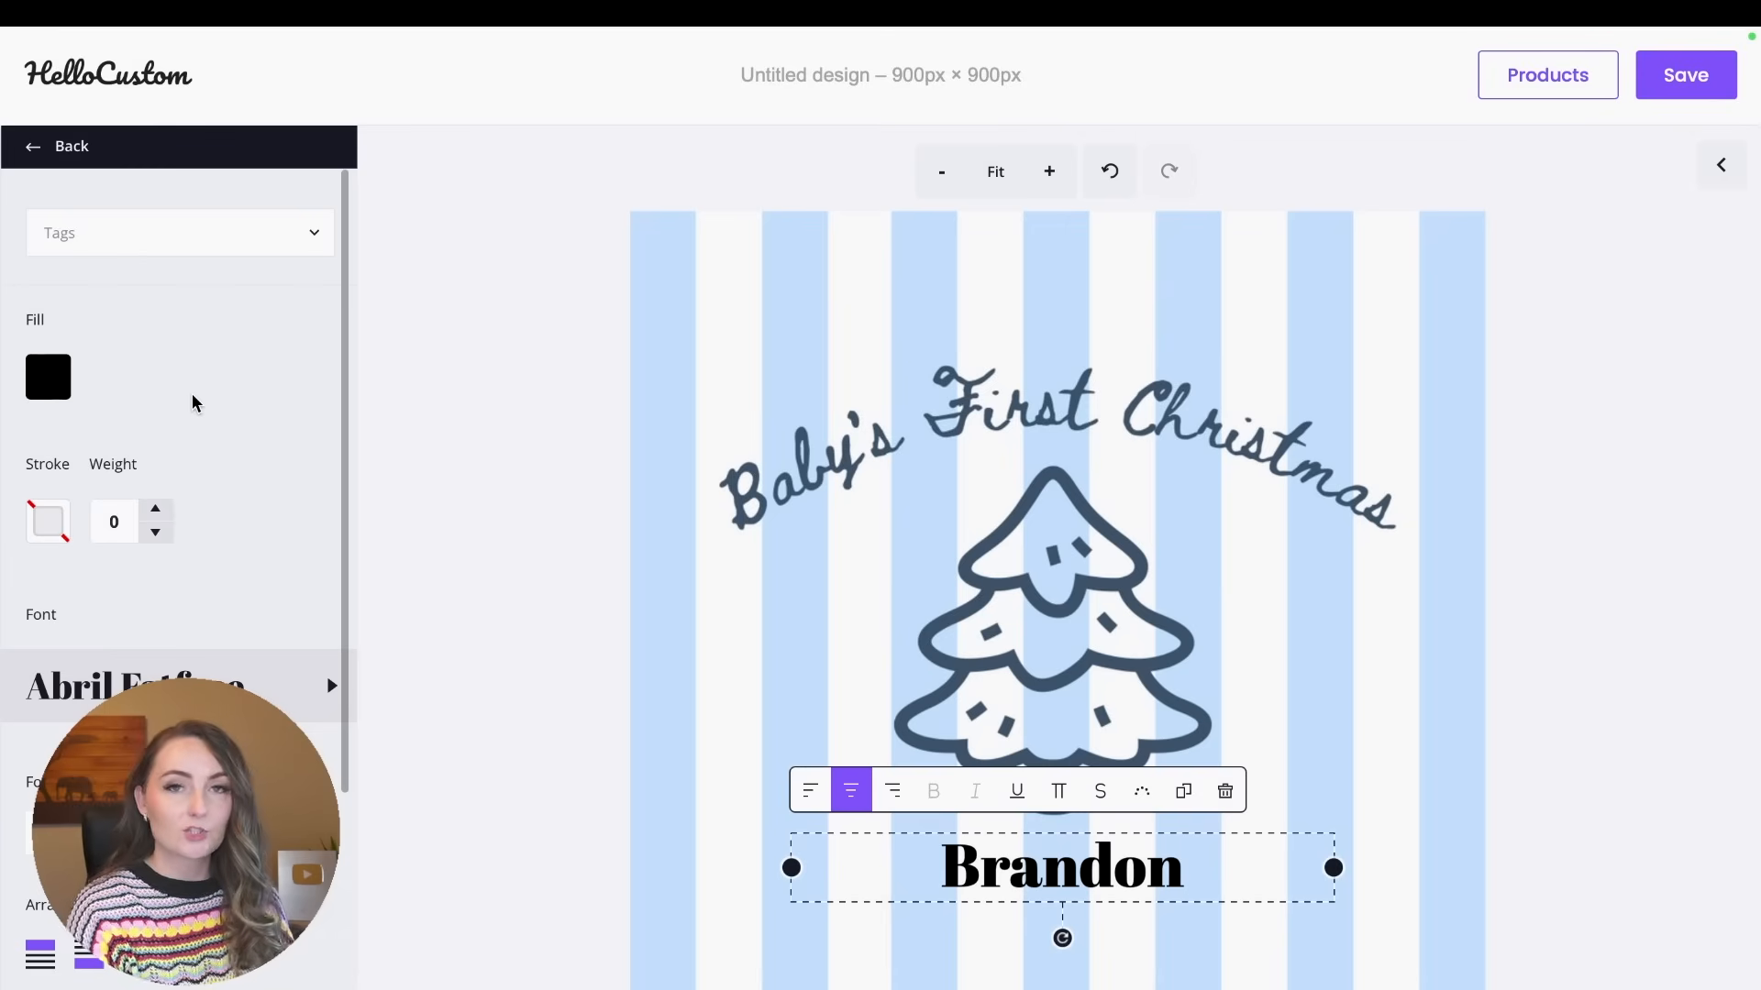
Set the name text's fill to the tree's dark blue, #44586c, by sampling it from the artwork.
{"action": "left_click", "coordinate": [53, 389]}
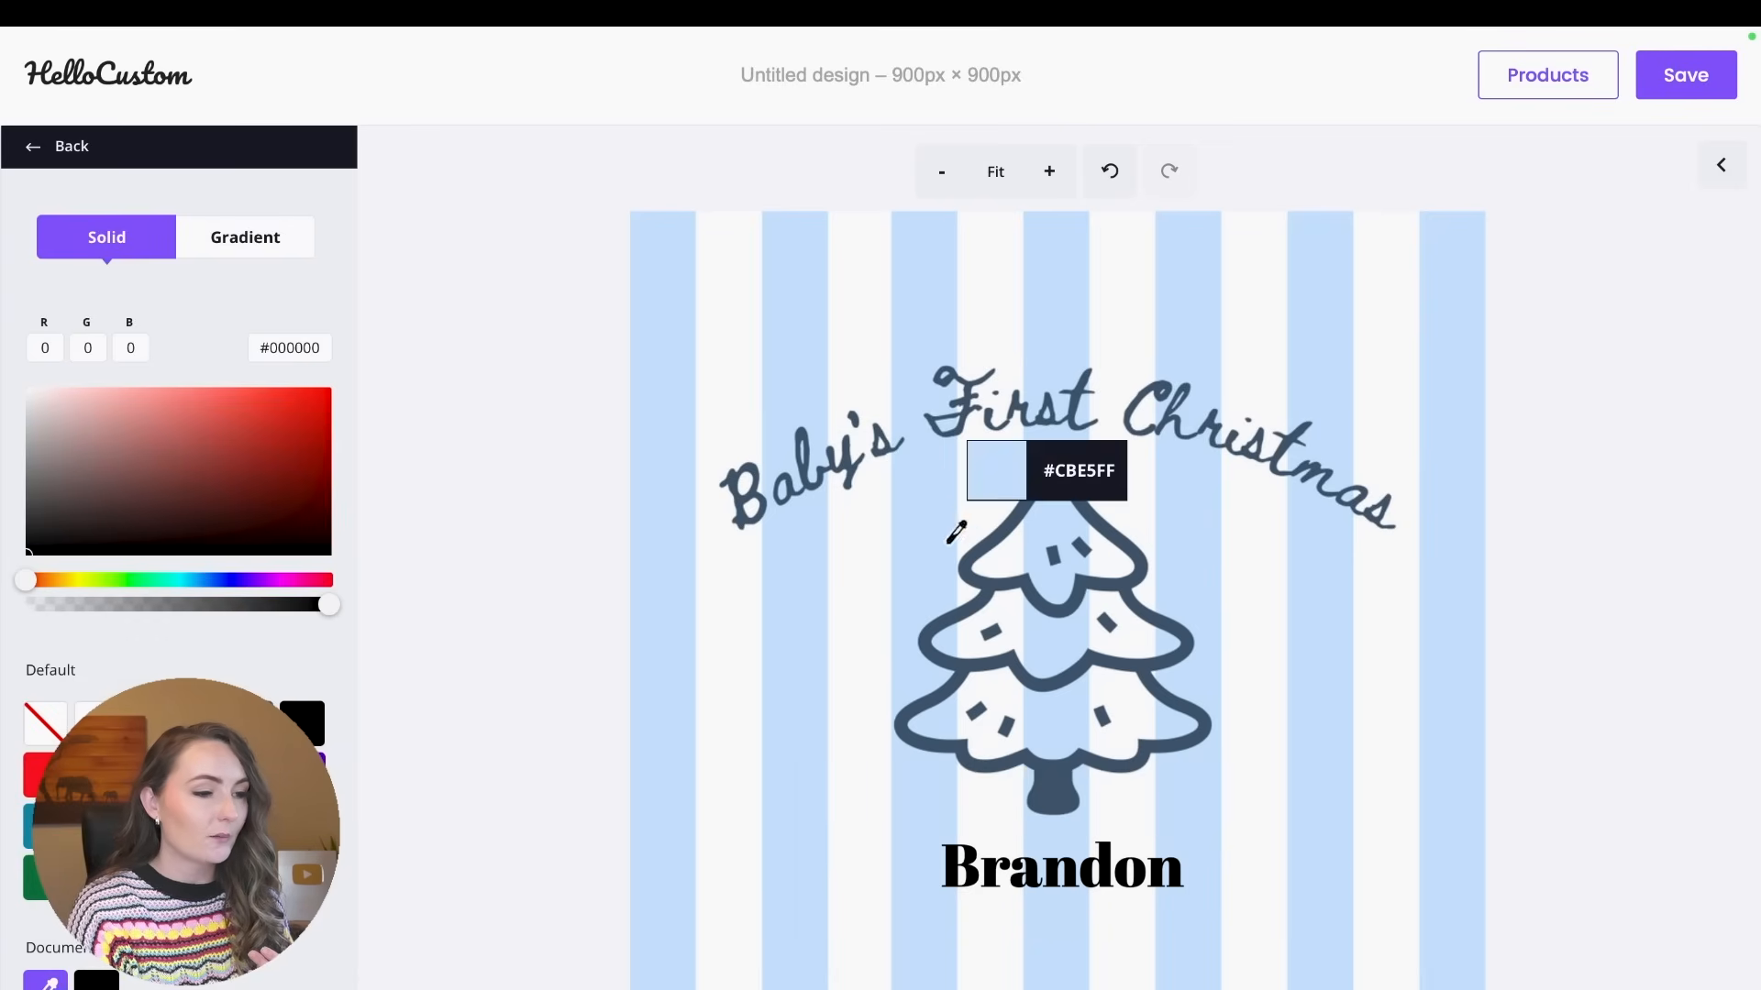
{"action": "left_click", "coordinate": [1011, 500]}
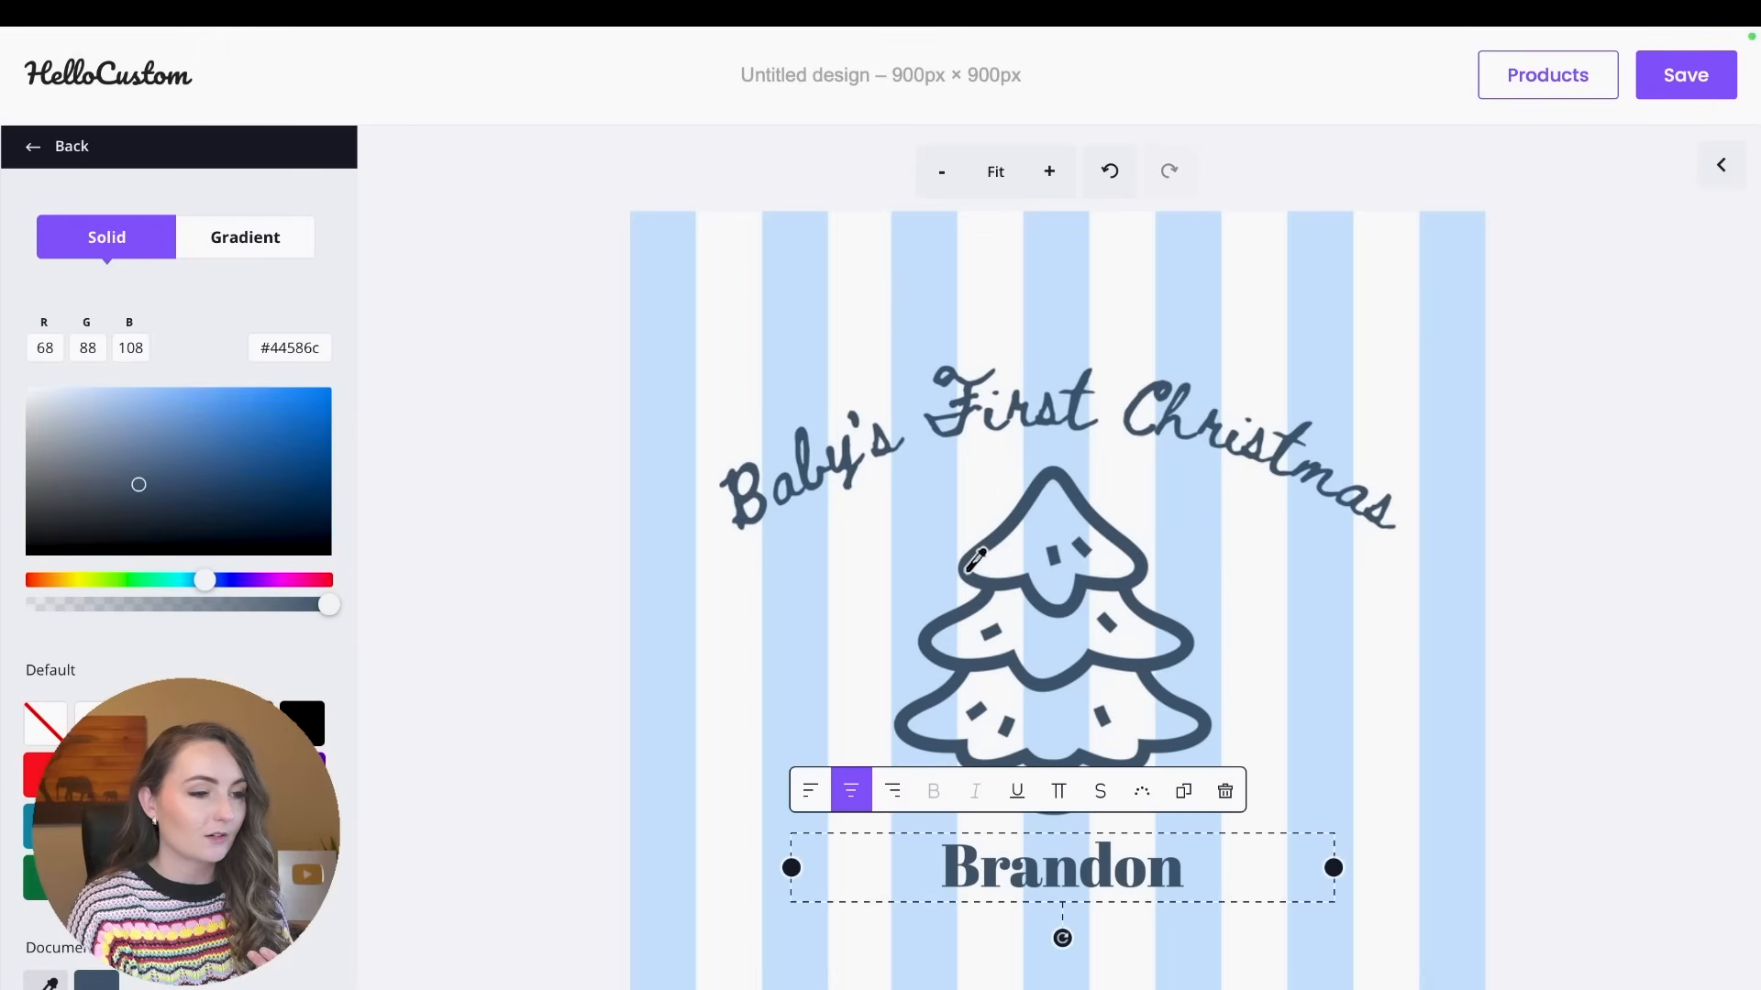
{"action": "left_click", "coordinate": [34, 153]}
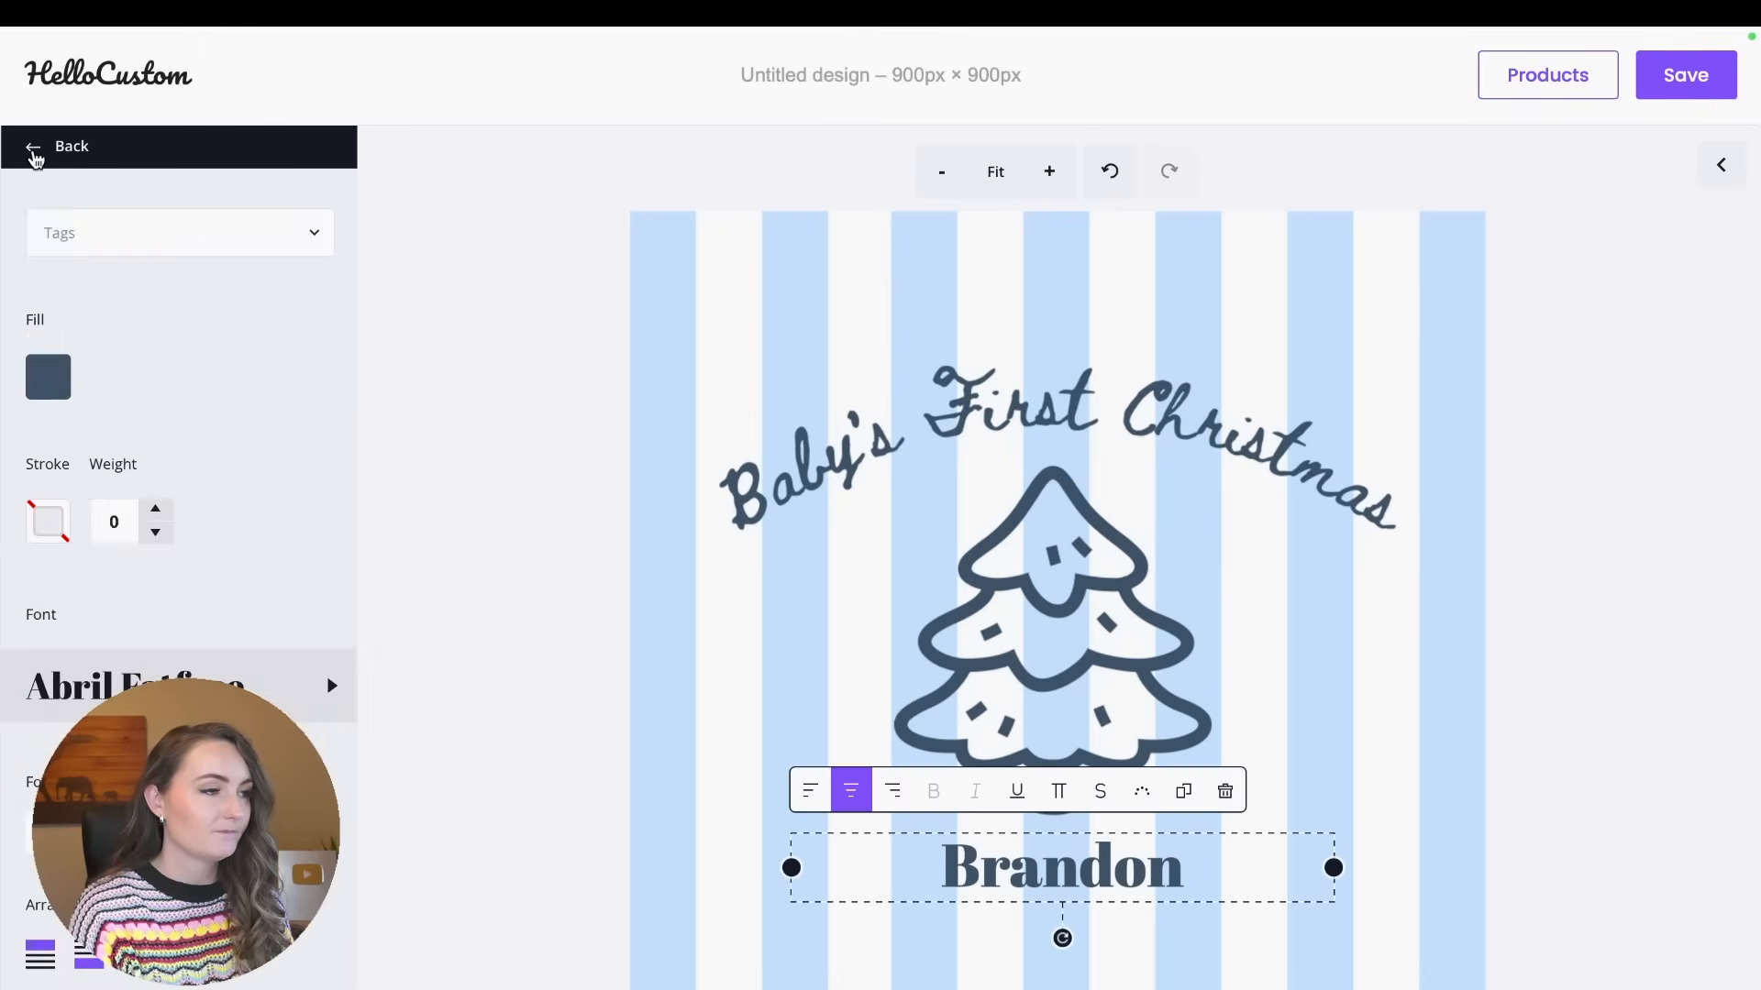
Change the name text's font from Abril Fatface to a handwritten script from the system fonts.
{"action": "left_click", "coordinate": [275, 688]}
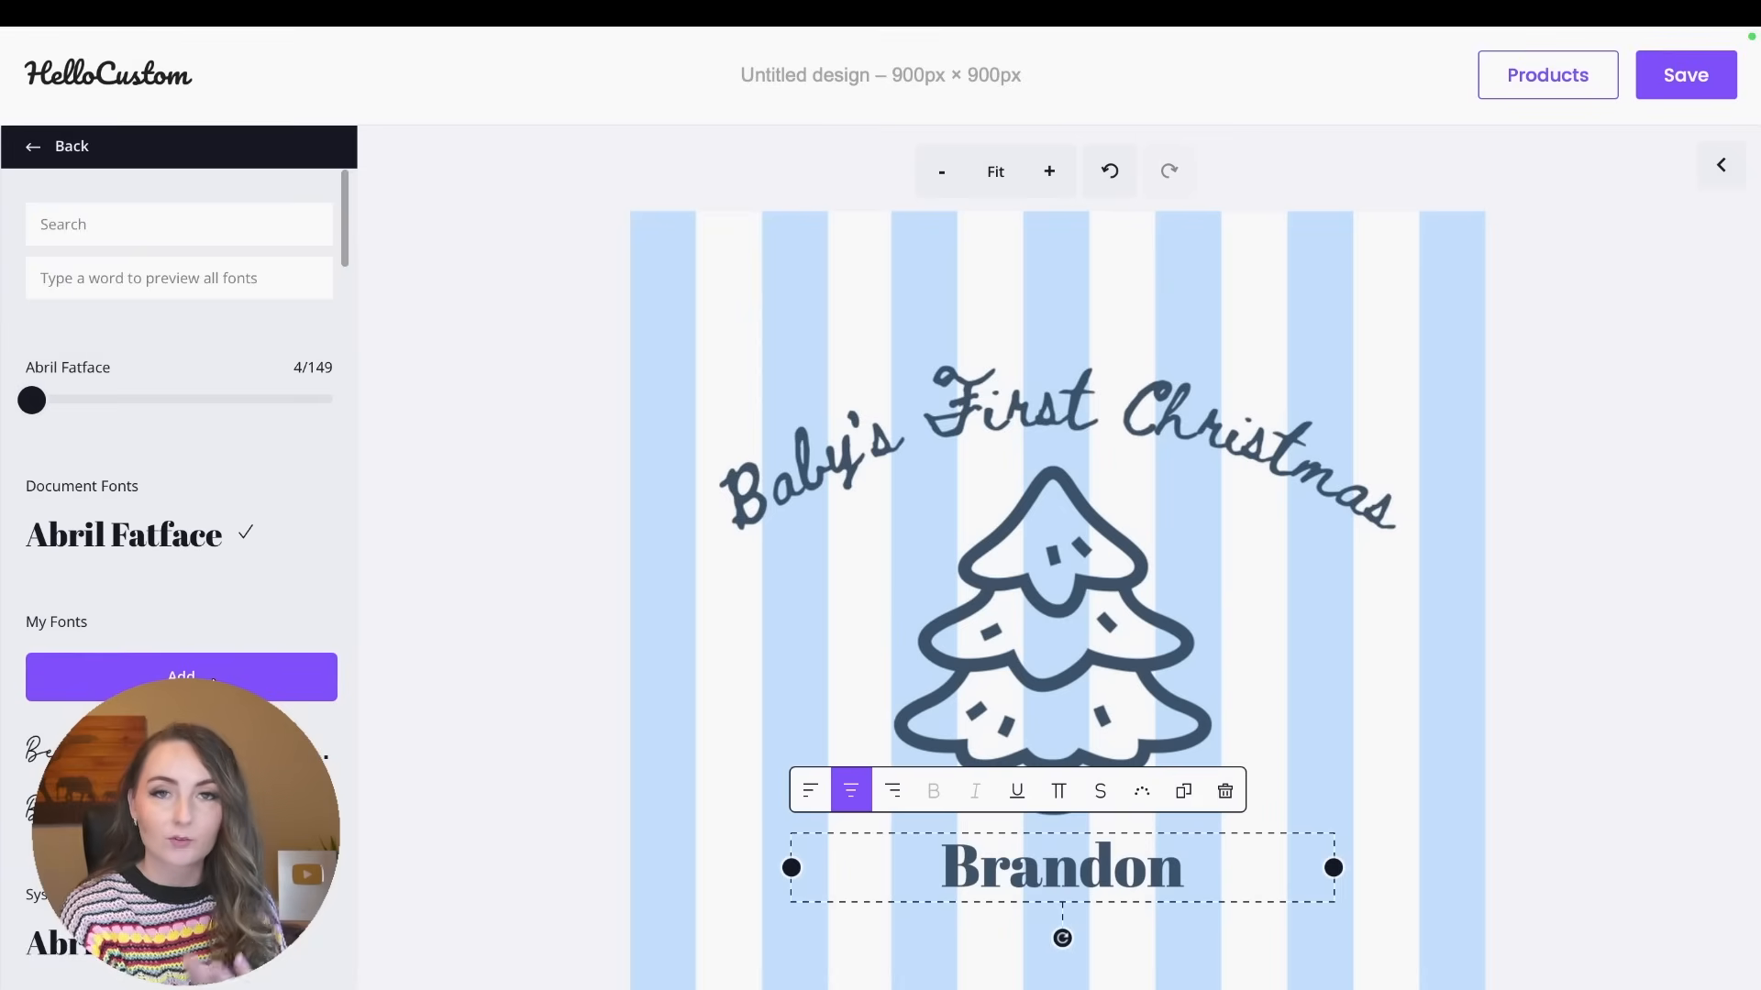
{"action": "scroll", "coordinate": [251, 609], "scroll_direction": "down", "scroll_amount": 5}
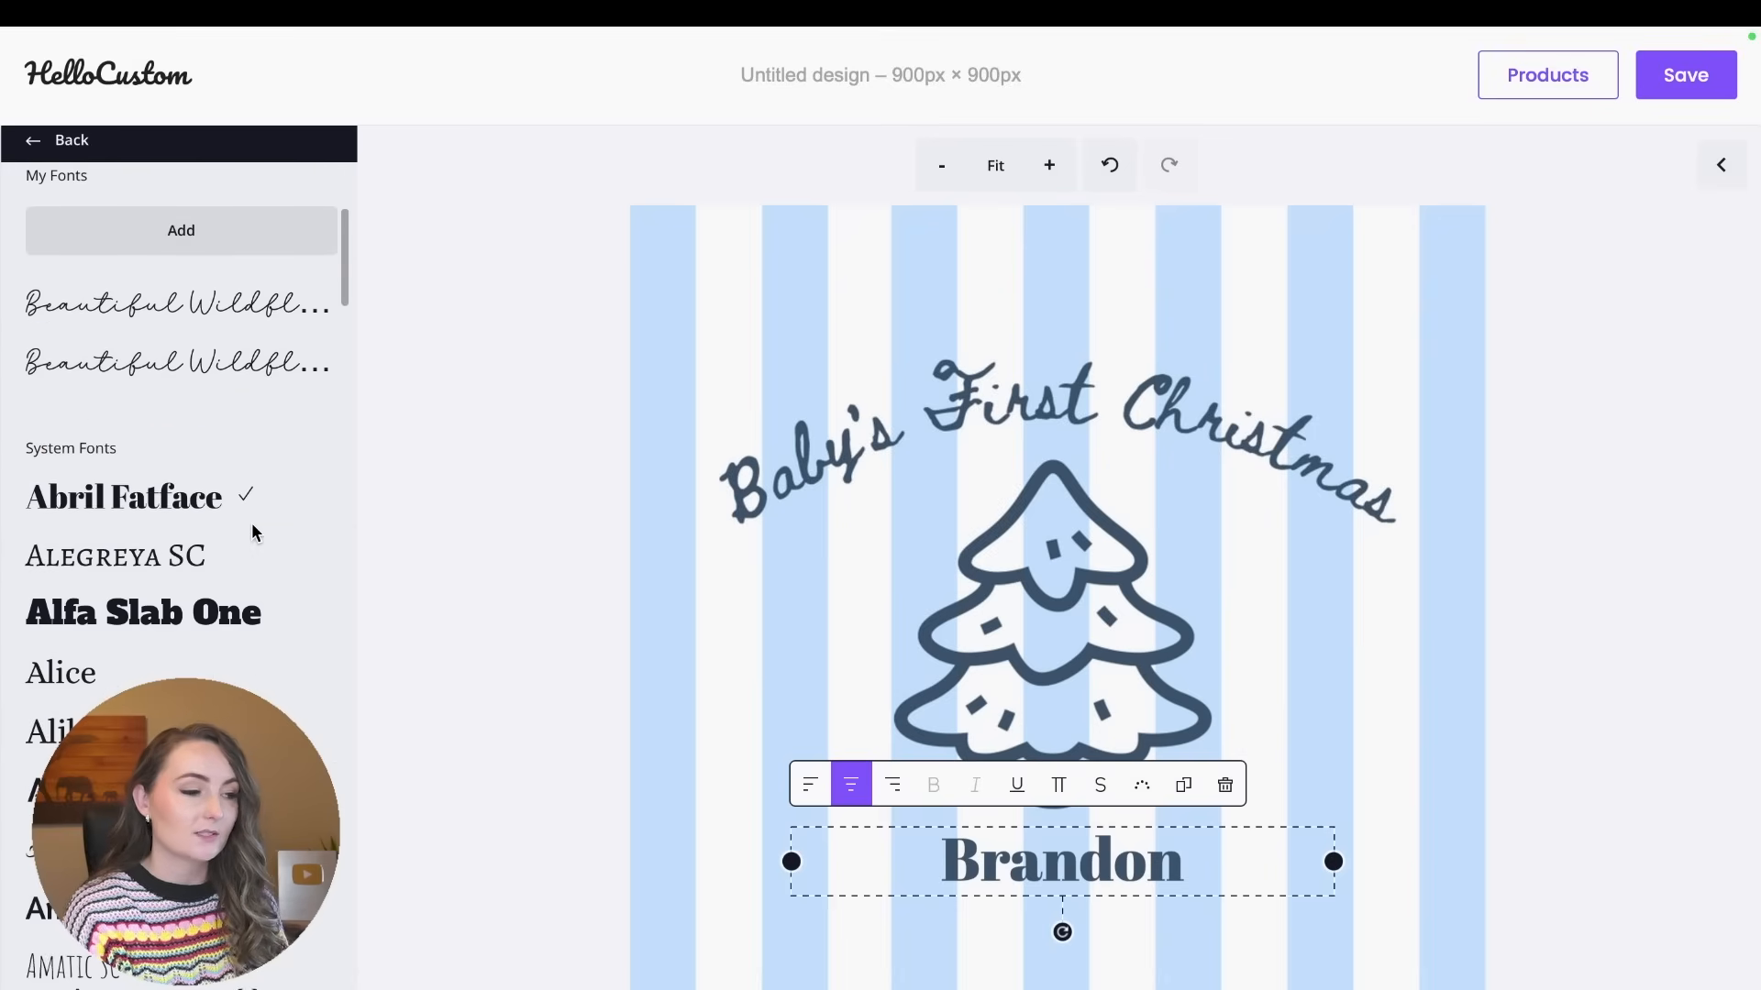
{"action": "scroll", "coordinate": [228, 666], "scroll_direction": "down", "scroll_amount": 5}
{"action": "left_click", "coordinate": [220, 862]}
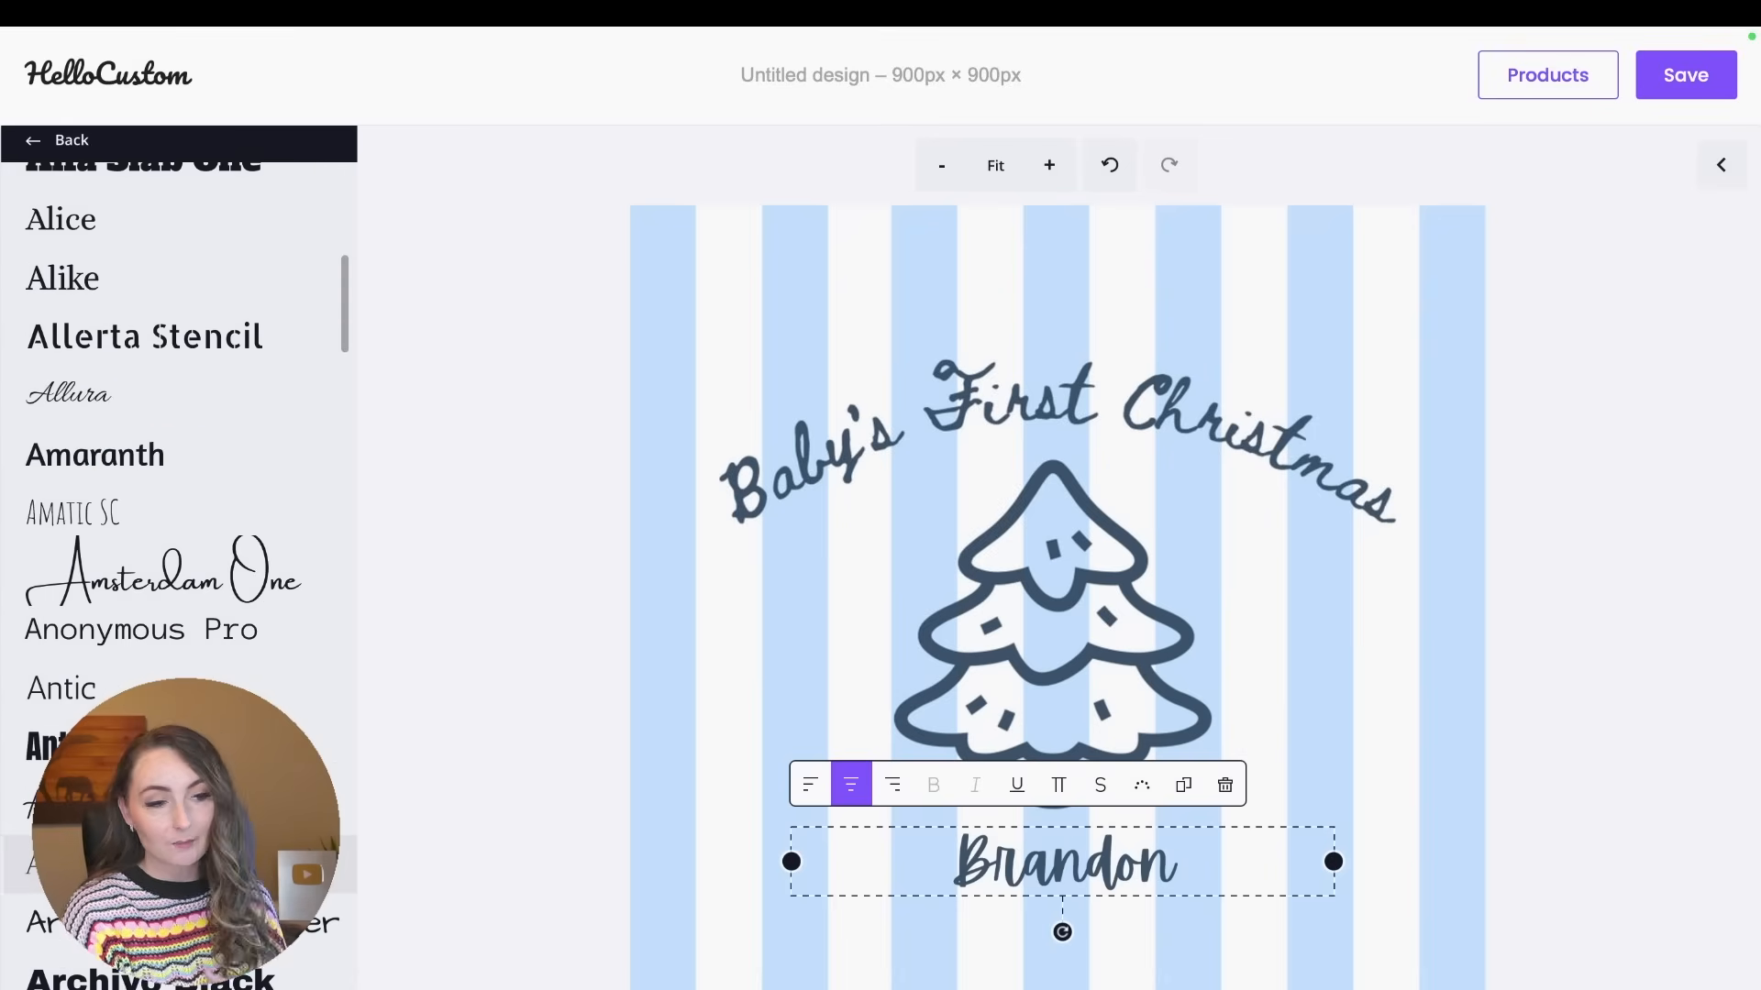
{"action": "scroll", "coordinate": [161, 467], "scroll_direction": "up", "scroll_amount": 6}
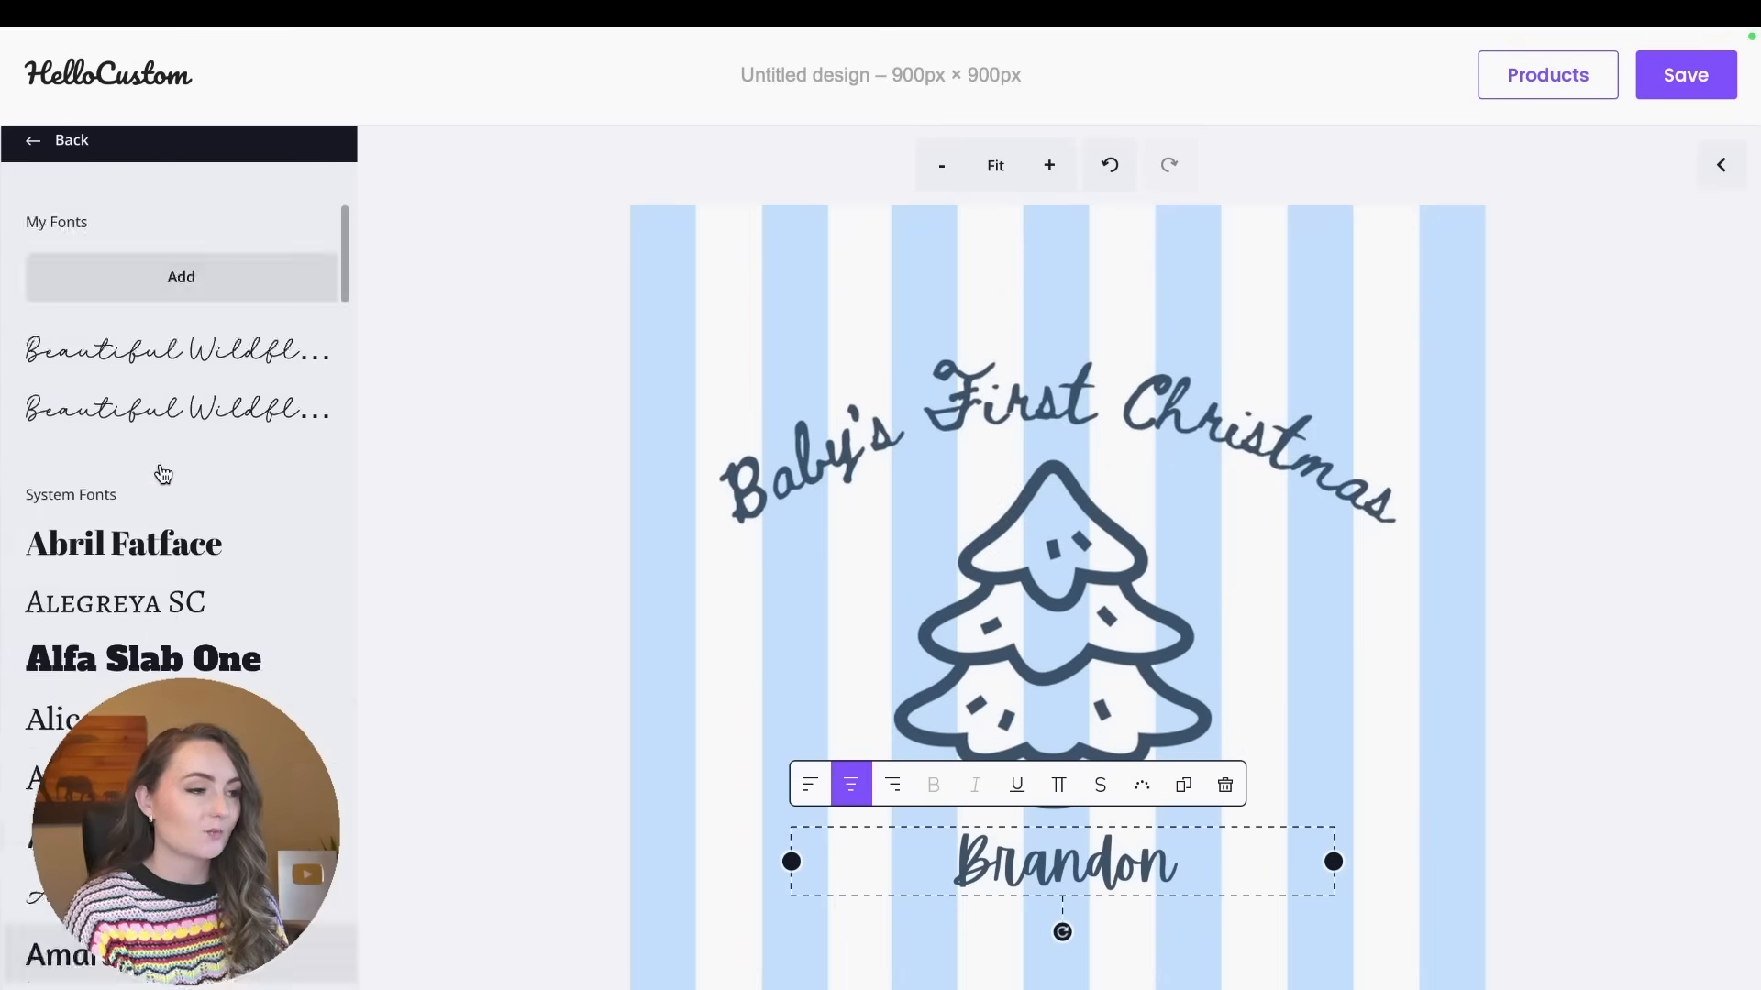
Increase the name text's font size until the name spans nearly the width of the tree's lowest tier.
{"action": "scroll", "coordinate": [162, 474], "scroll_direction": "up", "scroll_amount": 5}
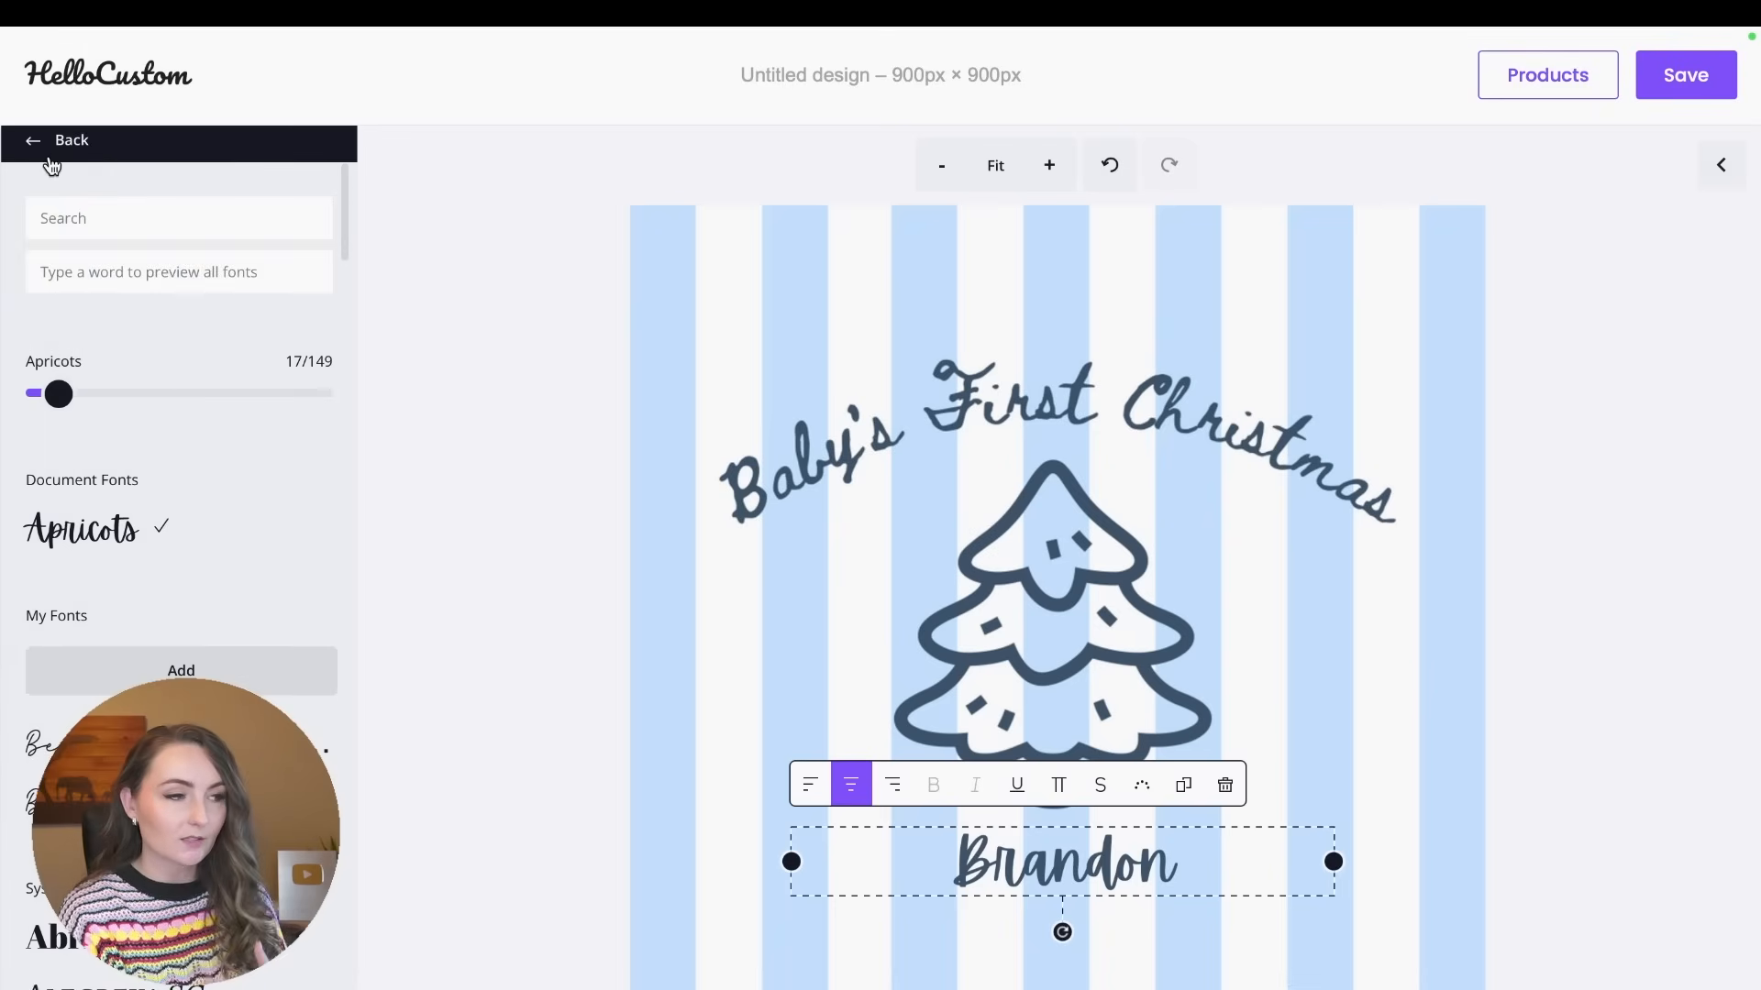
{"action": "left_click", "coordinate": [31, 148]}
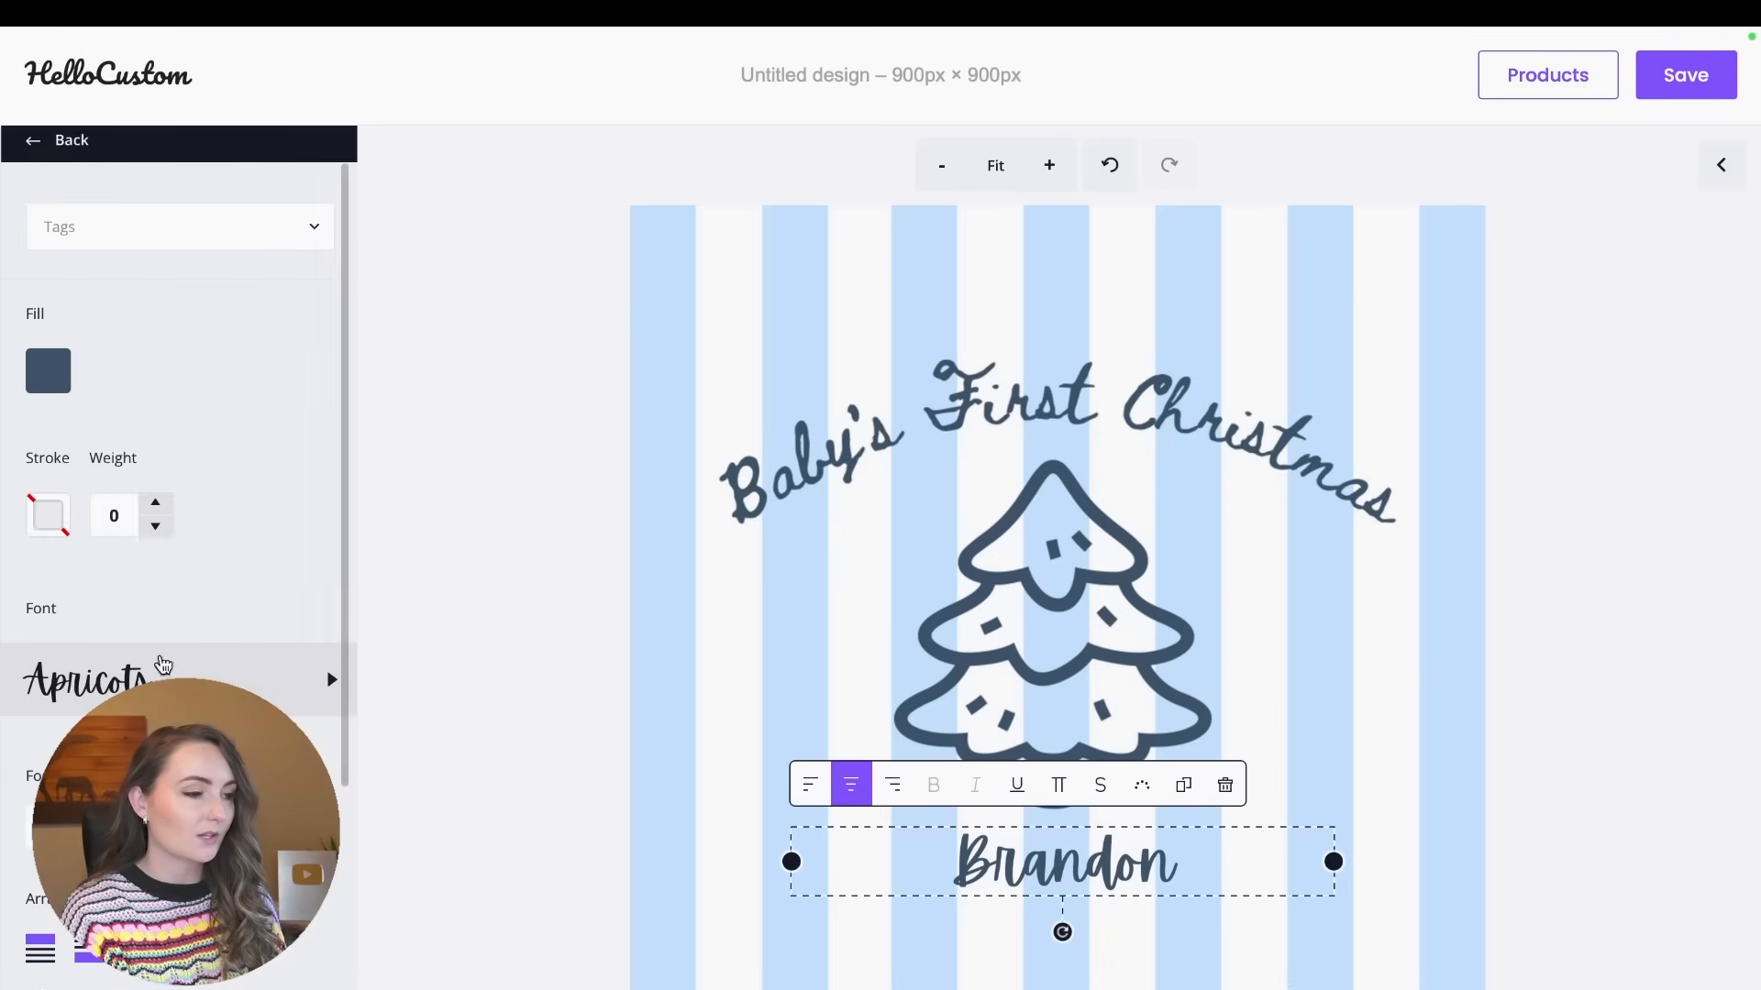
{"action": "left_click", "coordinate": [91, 820]}
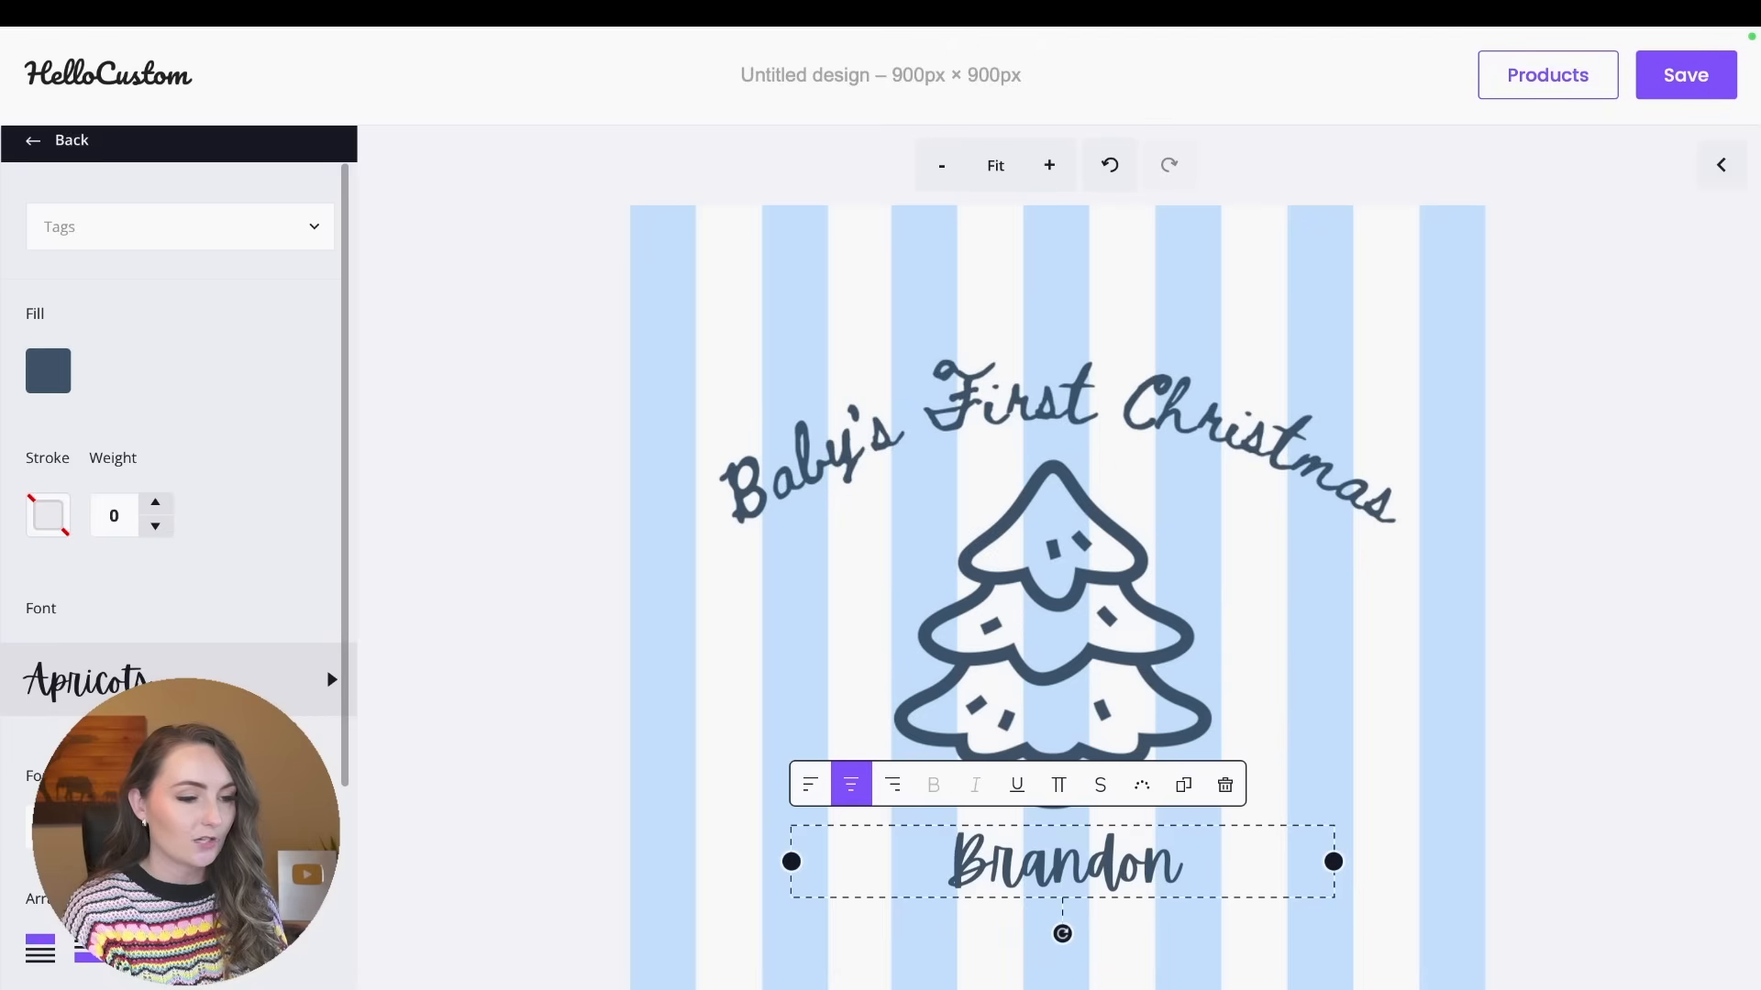
{"action": "left_click", "coordinate": [92, 821]}
{"action": "left_click", "coordinate": [91, 821]}
{"action": "left_click", "coordinate": [91, 844]}
{"action": "left_click", "coordinate": [92, 845]}
{"action": "left_click", "coordinate": [92, 821]}
{"action": "left_click", "coordinate": [91, 821]}
{"action": "left_click", "coordinate": [92, 820]}
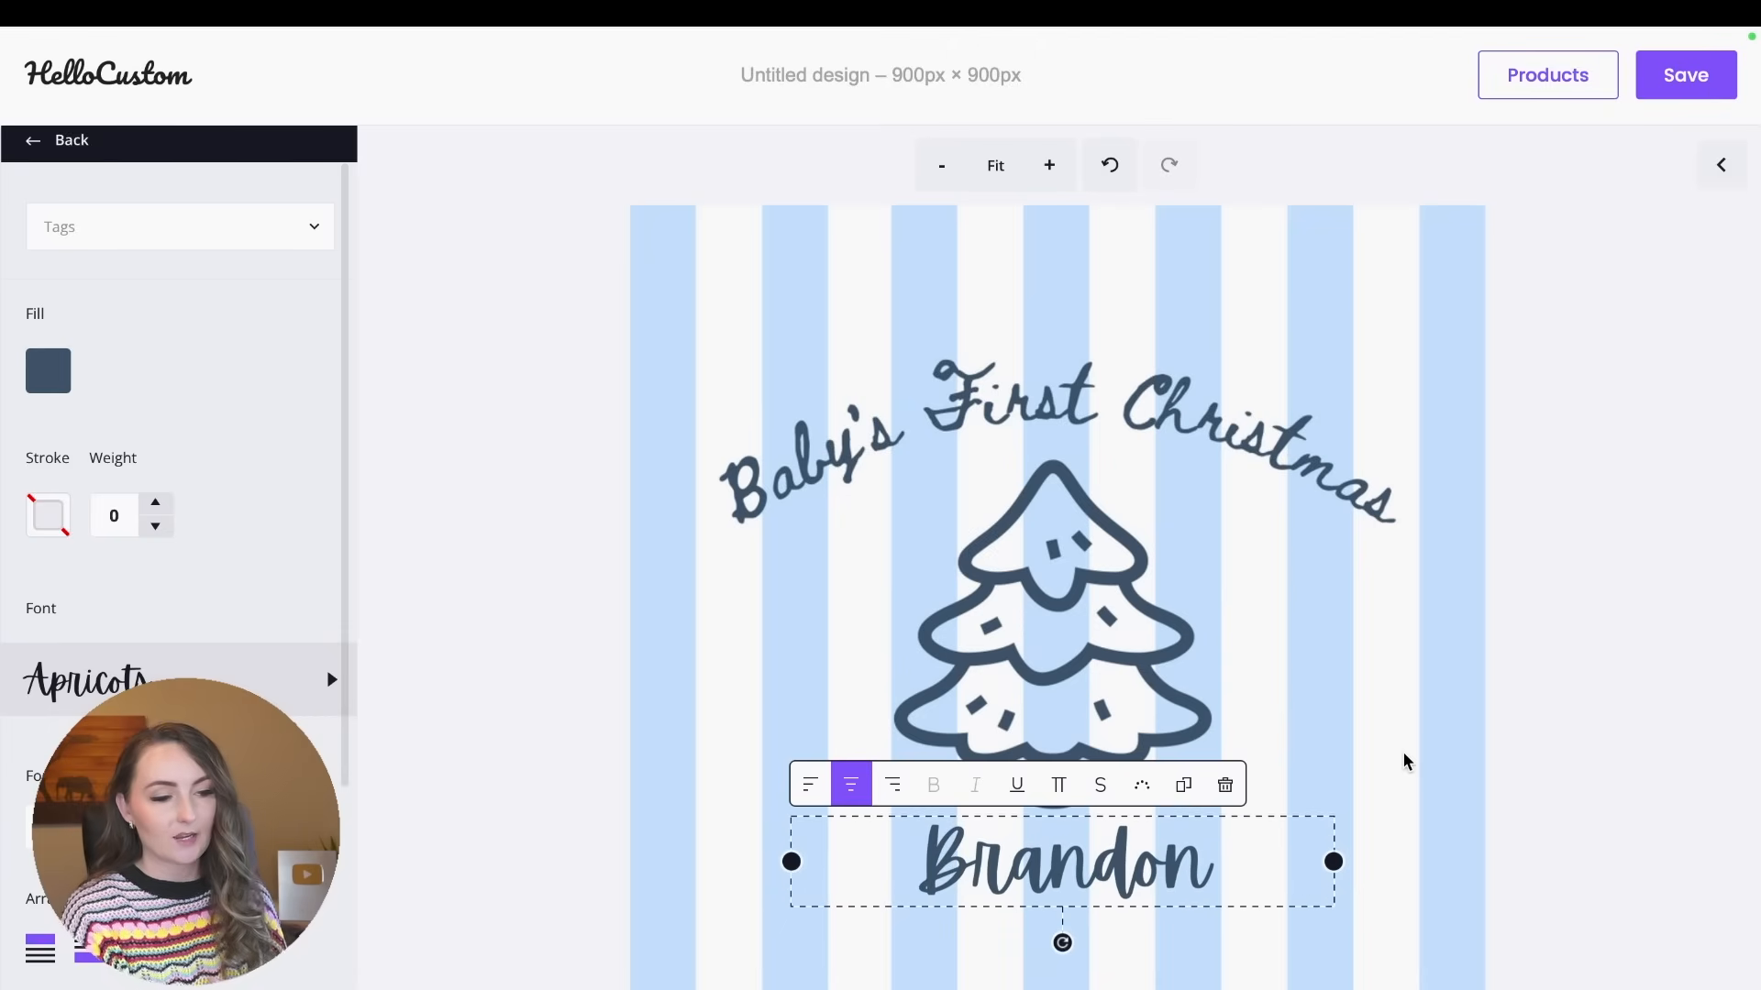
{"action": "left_click", "coordinate": [1513, 739]}
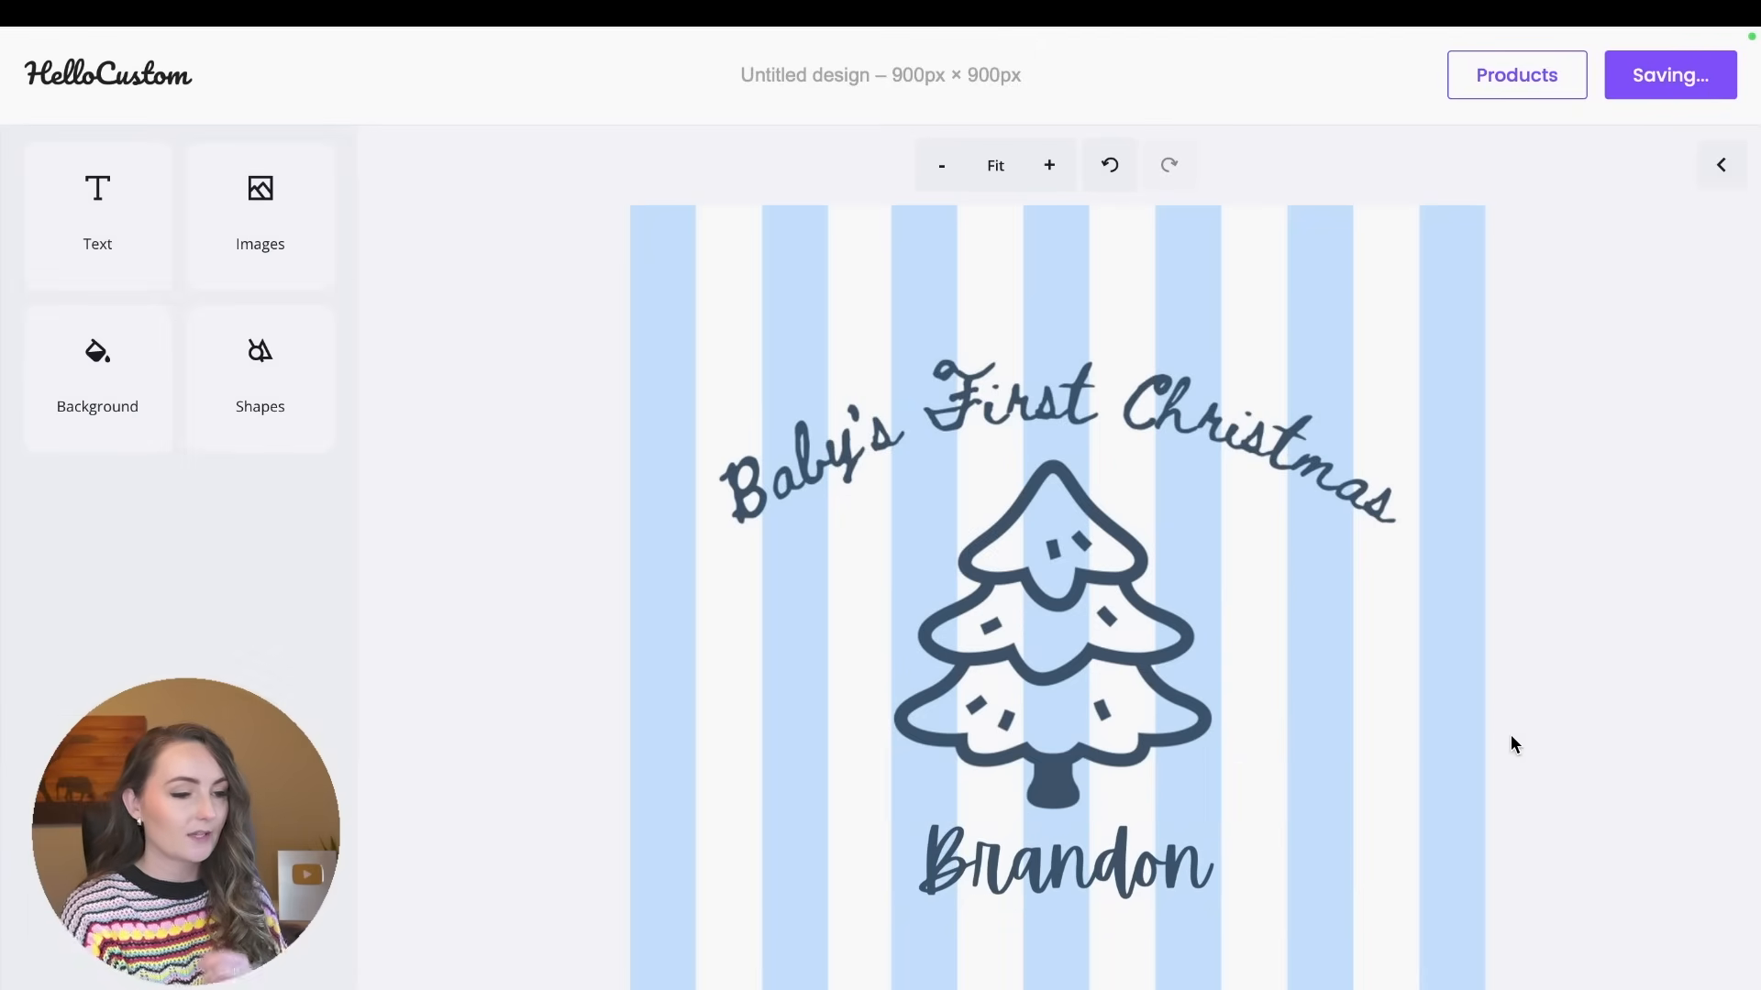
Duplicate the name text, place the copy directly beneath the original, and change its wording to 2025.
{"action": "left_click", "coordinate": [1206, 855]}
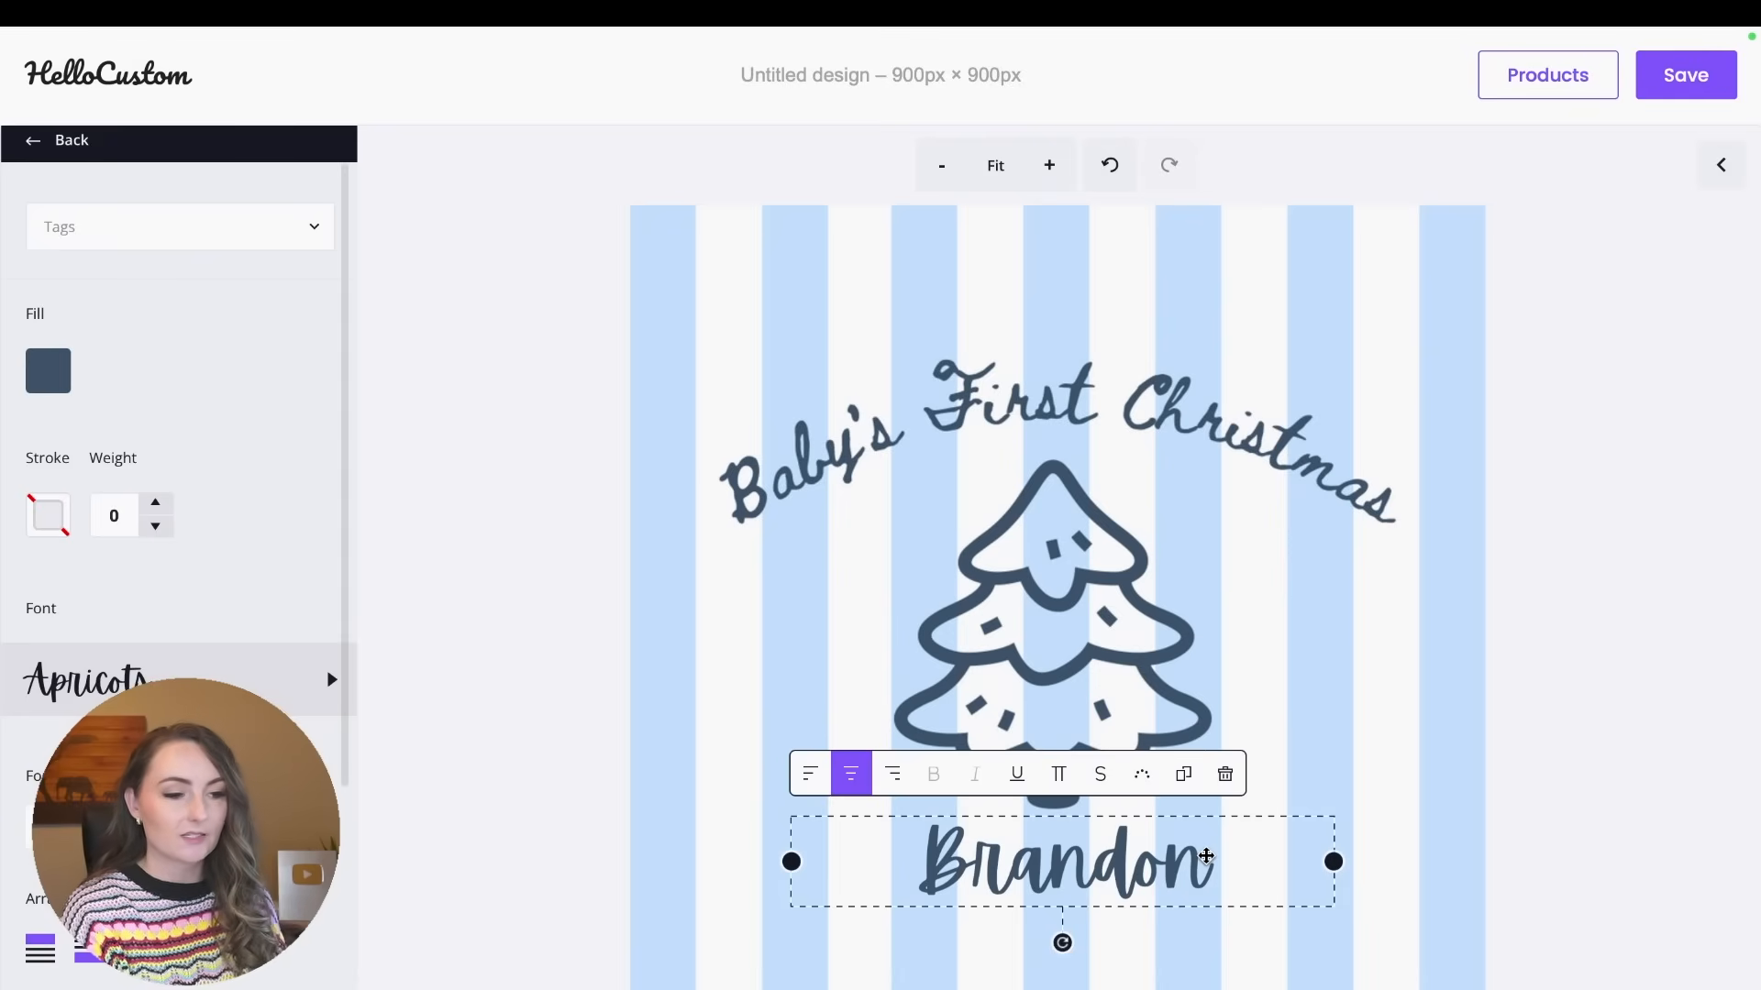
{"action": "left_click", "coordinate": [1189, 789]}
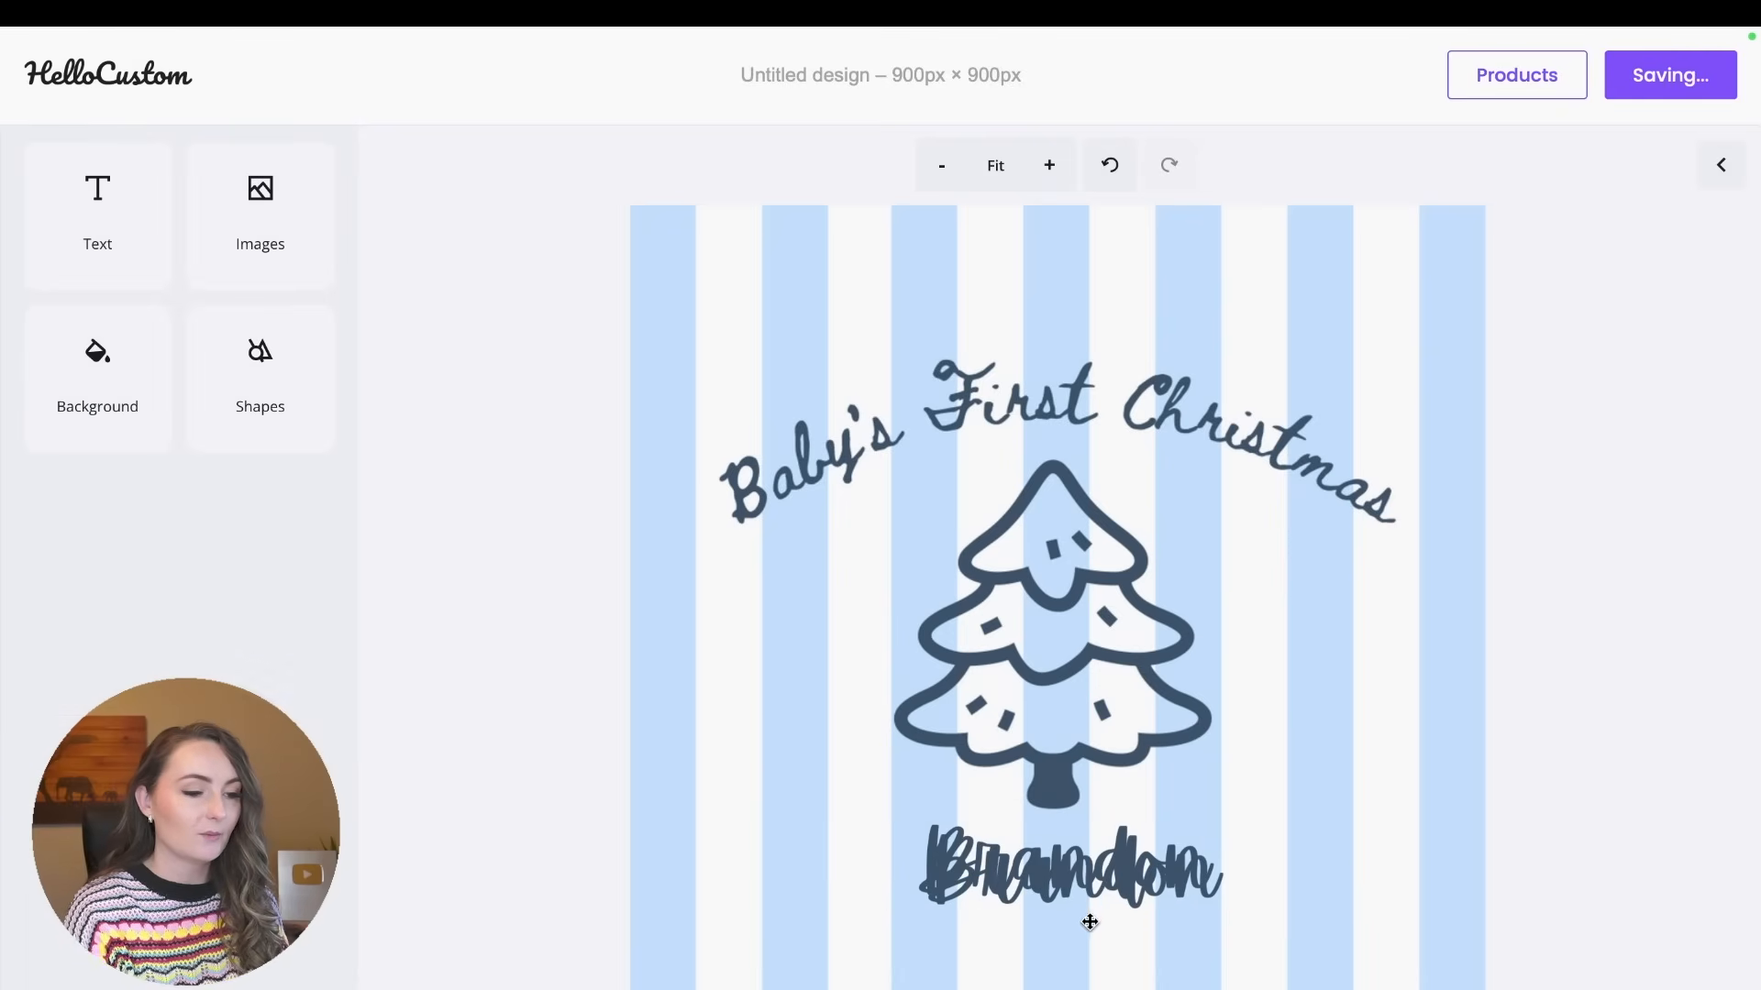
{"action": "left_click", "coordinate": [1091, 912]}
{"action": "left_click_drag", "start_coordinate": [1100, 892], "coordinate": [1076, 930]}
{"action": "double_click", "coordinate": [1076, 931]}
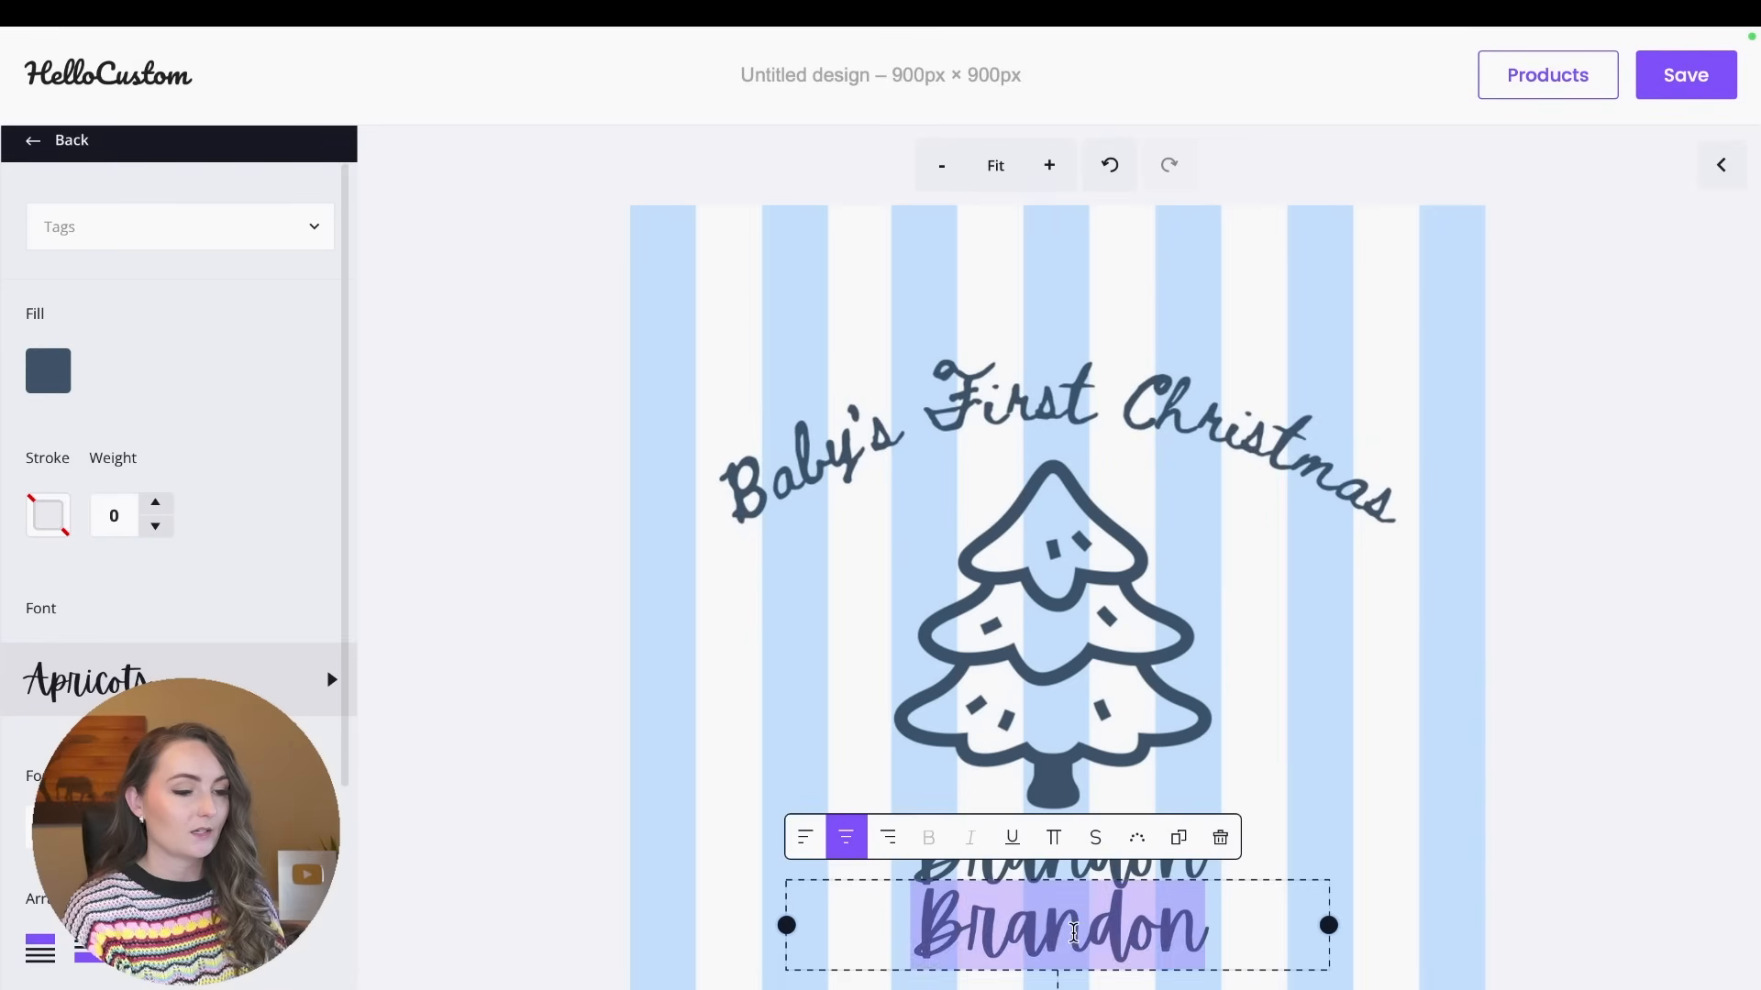
{"action": "type", "text": "2025"}
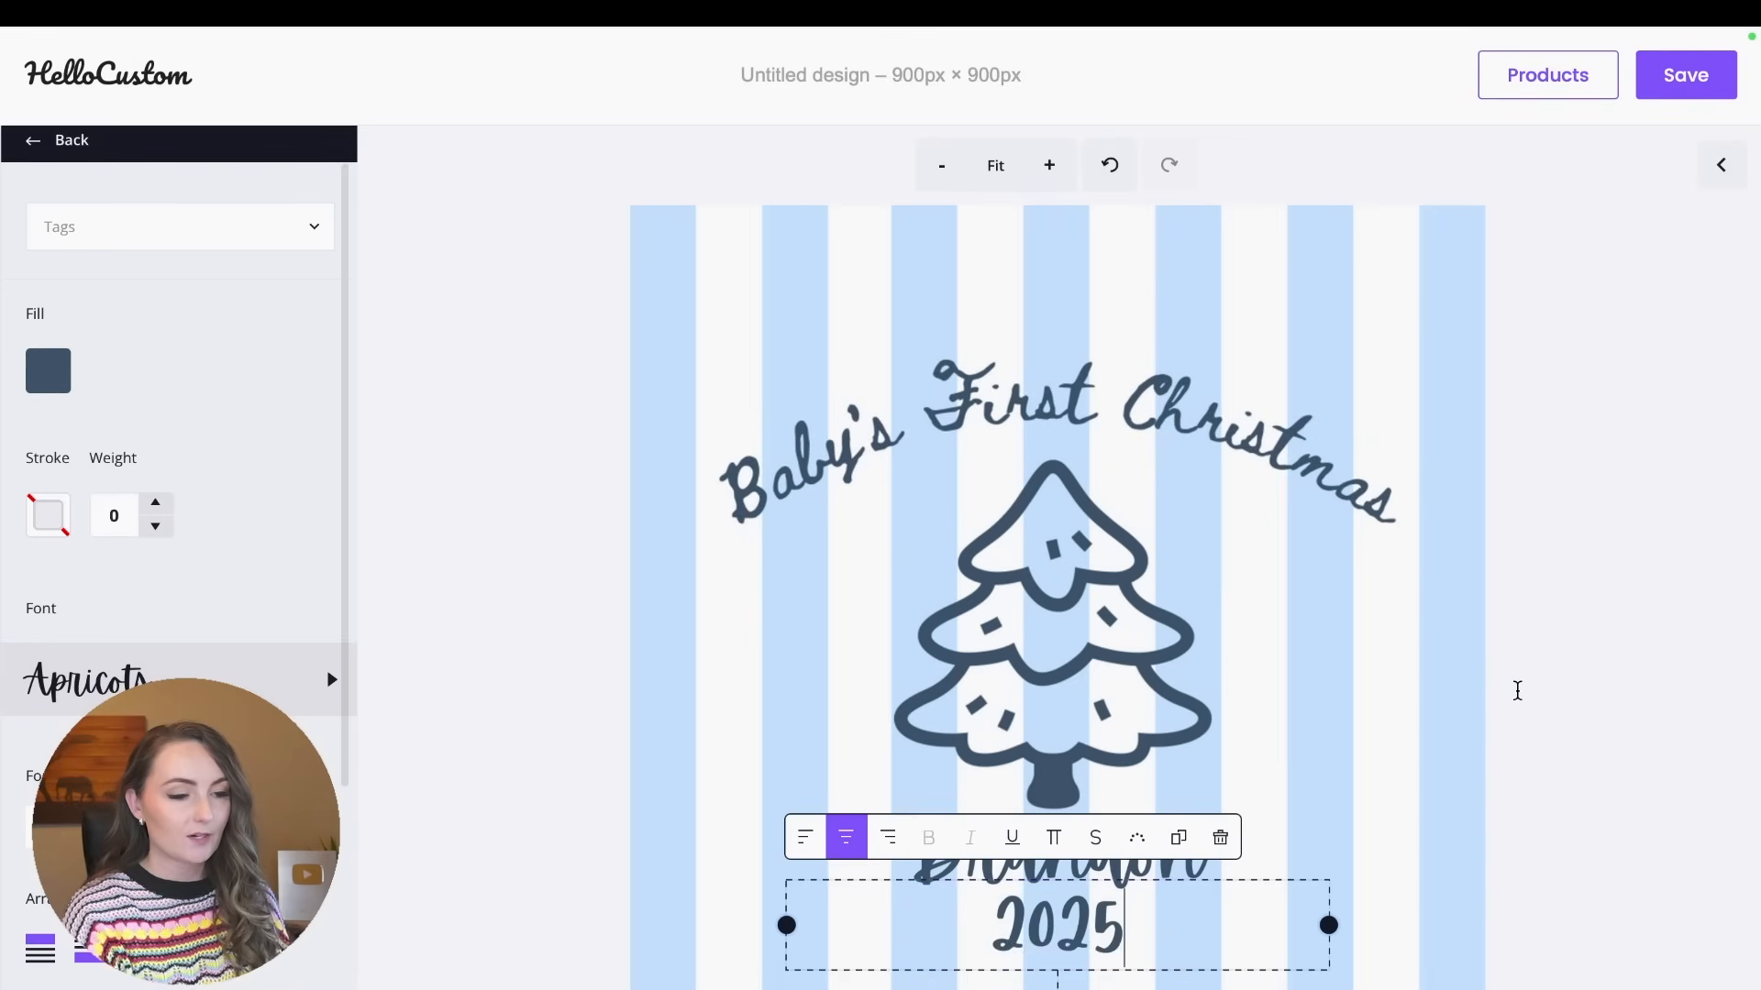
{"action": "left_click", "coordinate": [1557, 688]}
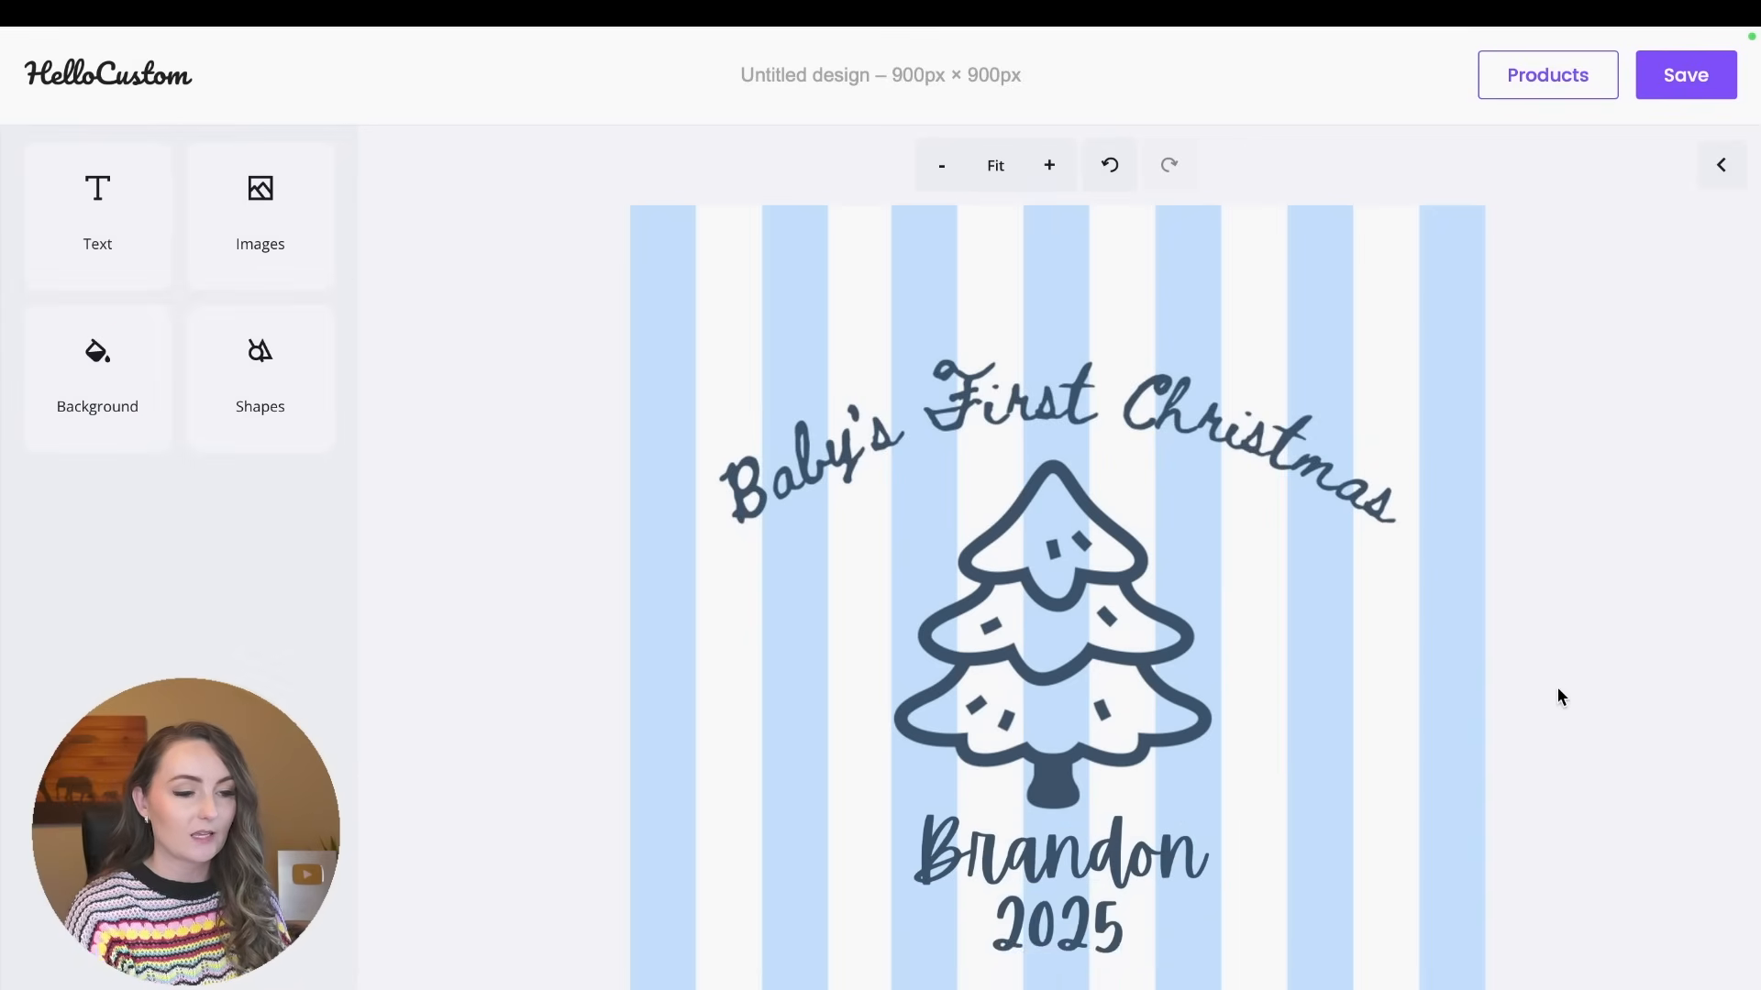
Assign the existing Name tag to the name text below the tree.
{"action": "left_click", "coordinate": [1096, 854]}
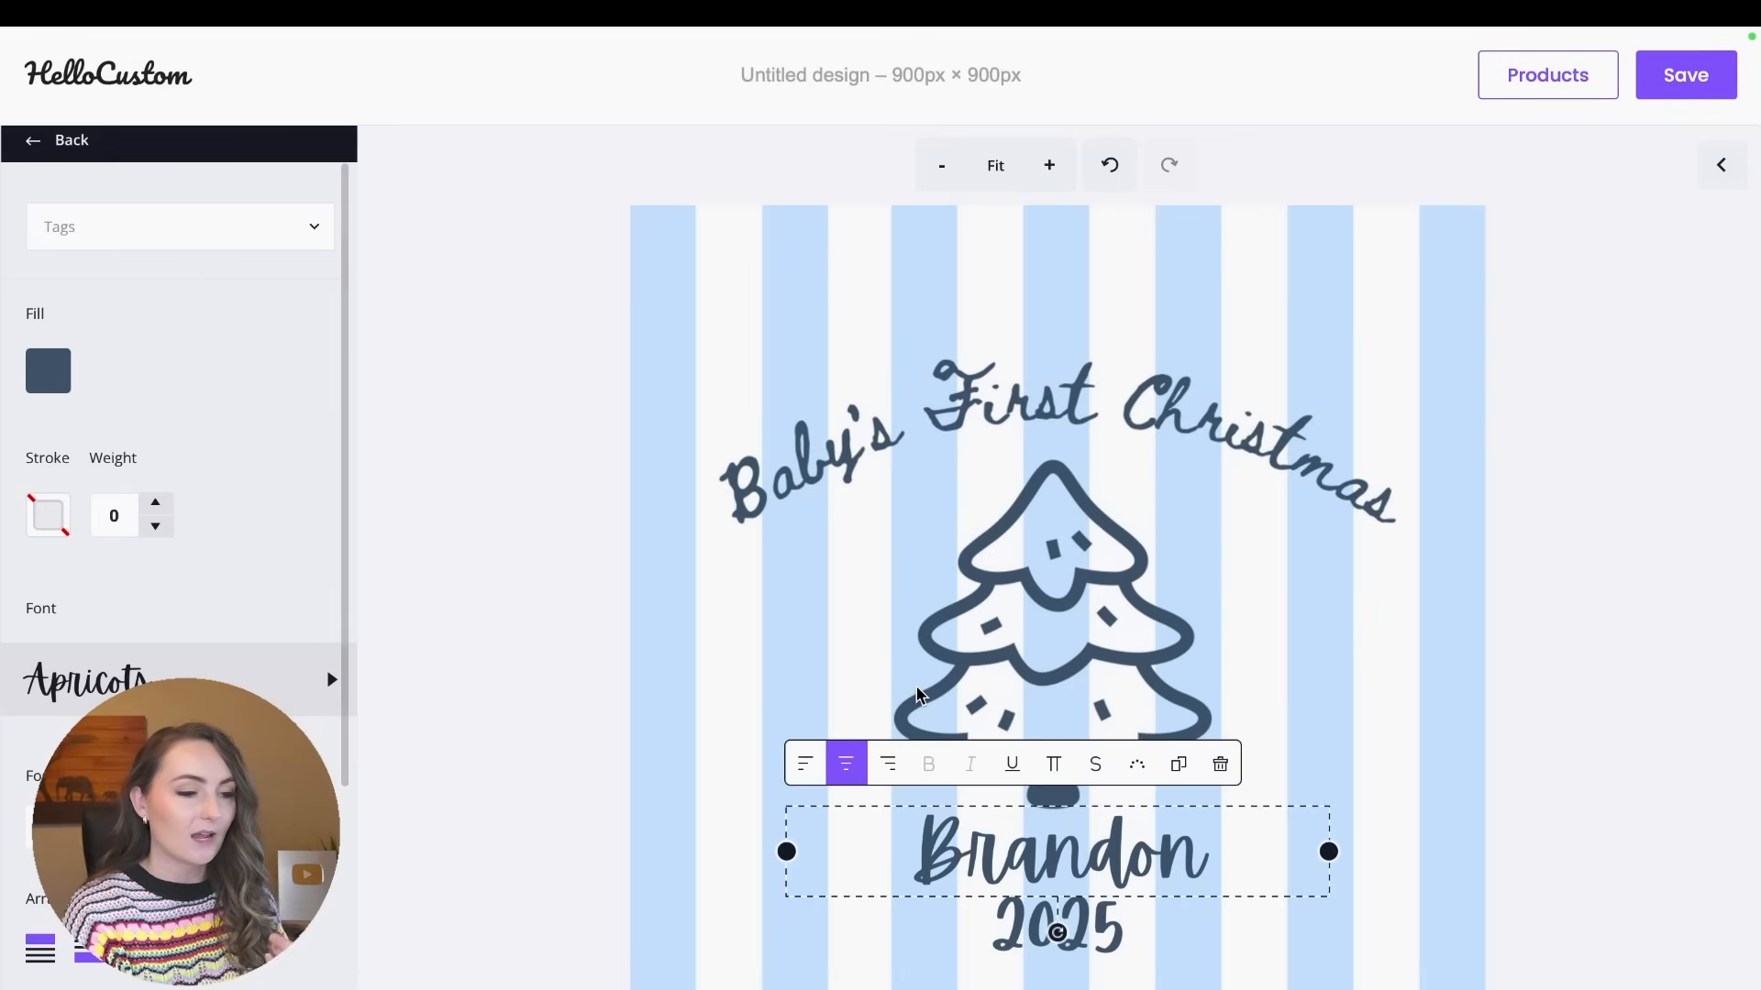
{"action": "left_click", "coordinate": [183, 236]}
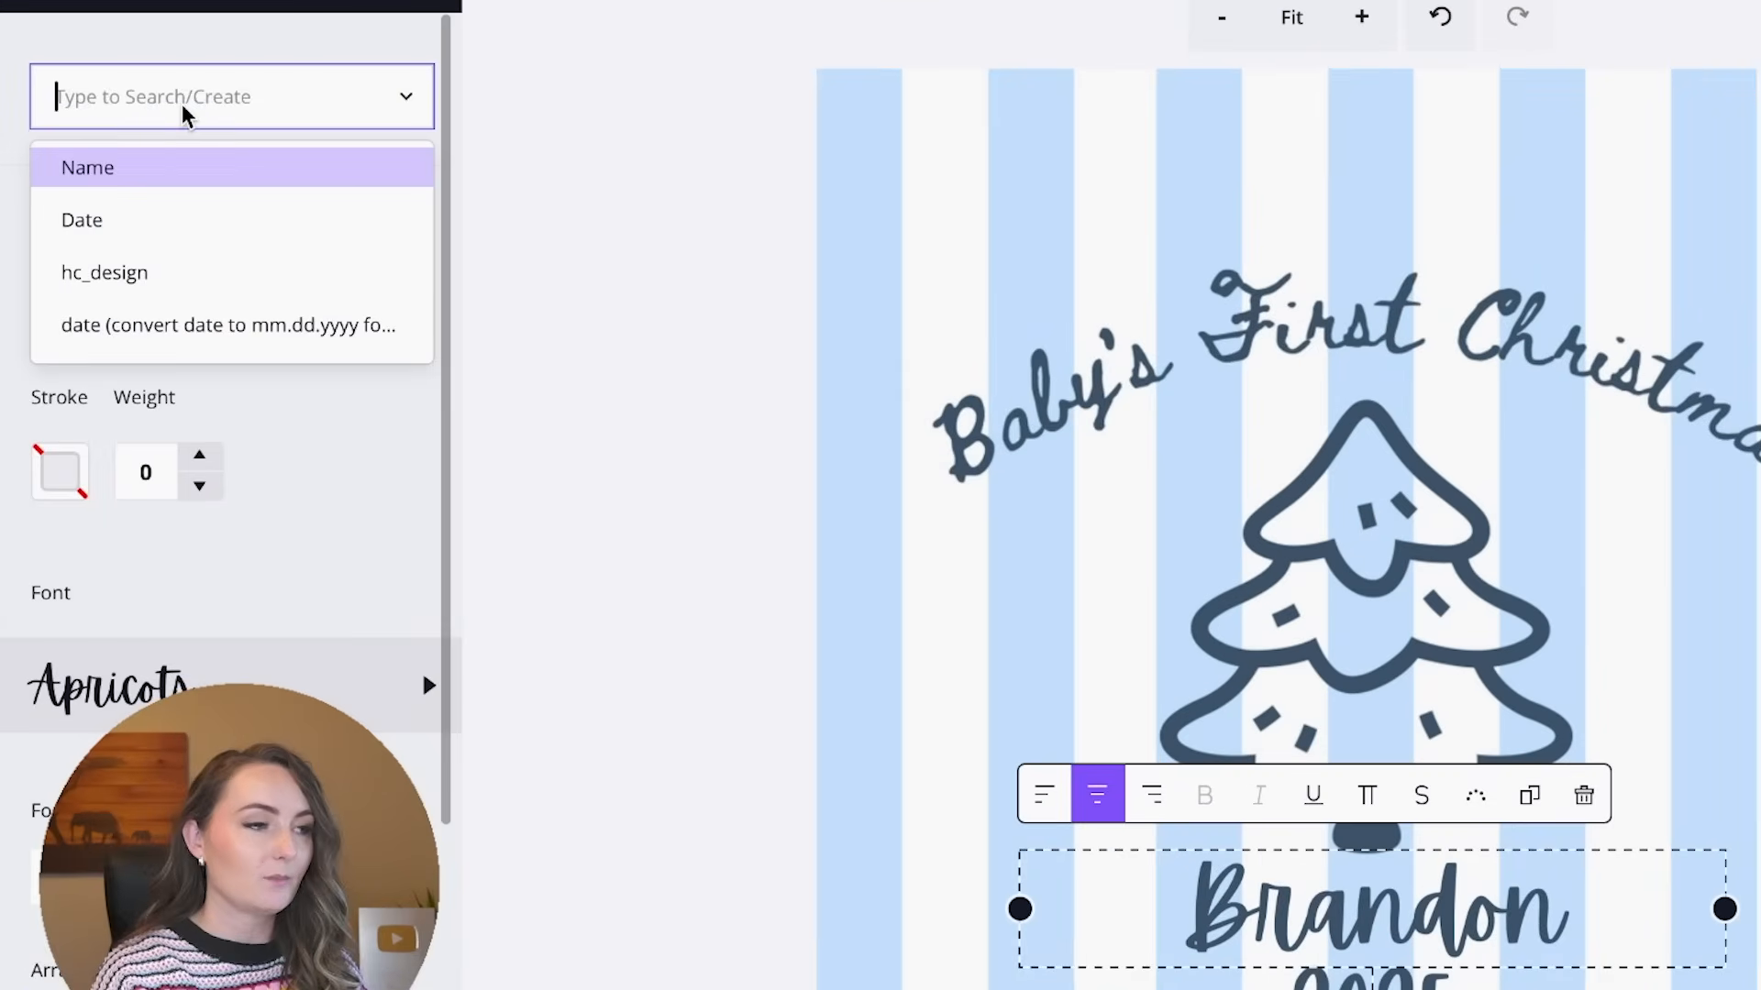
{"action": "type", "text": "name"}
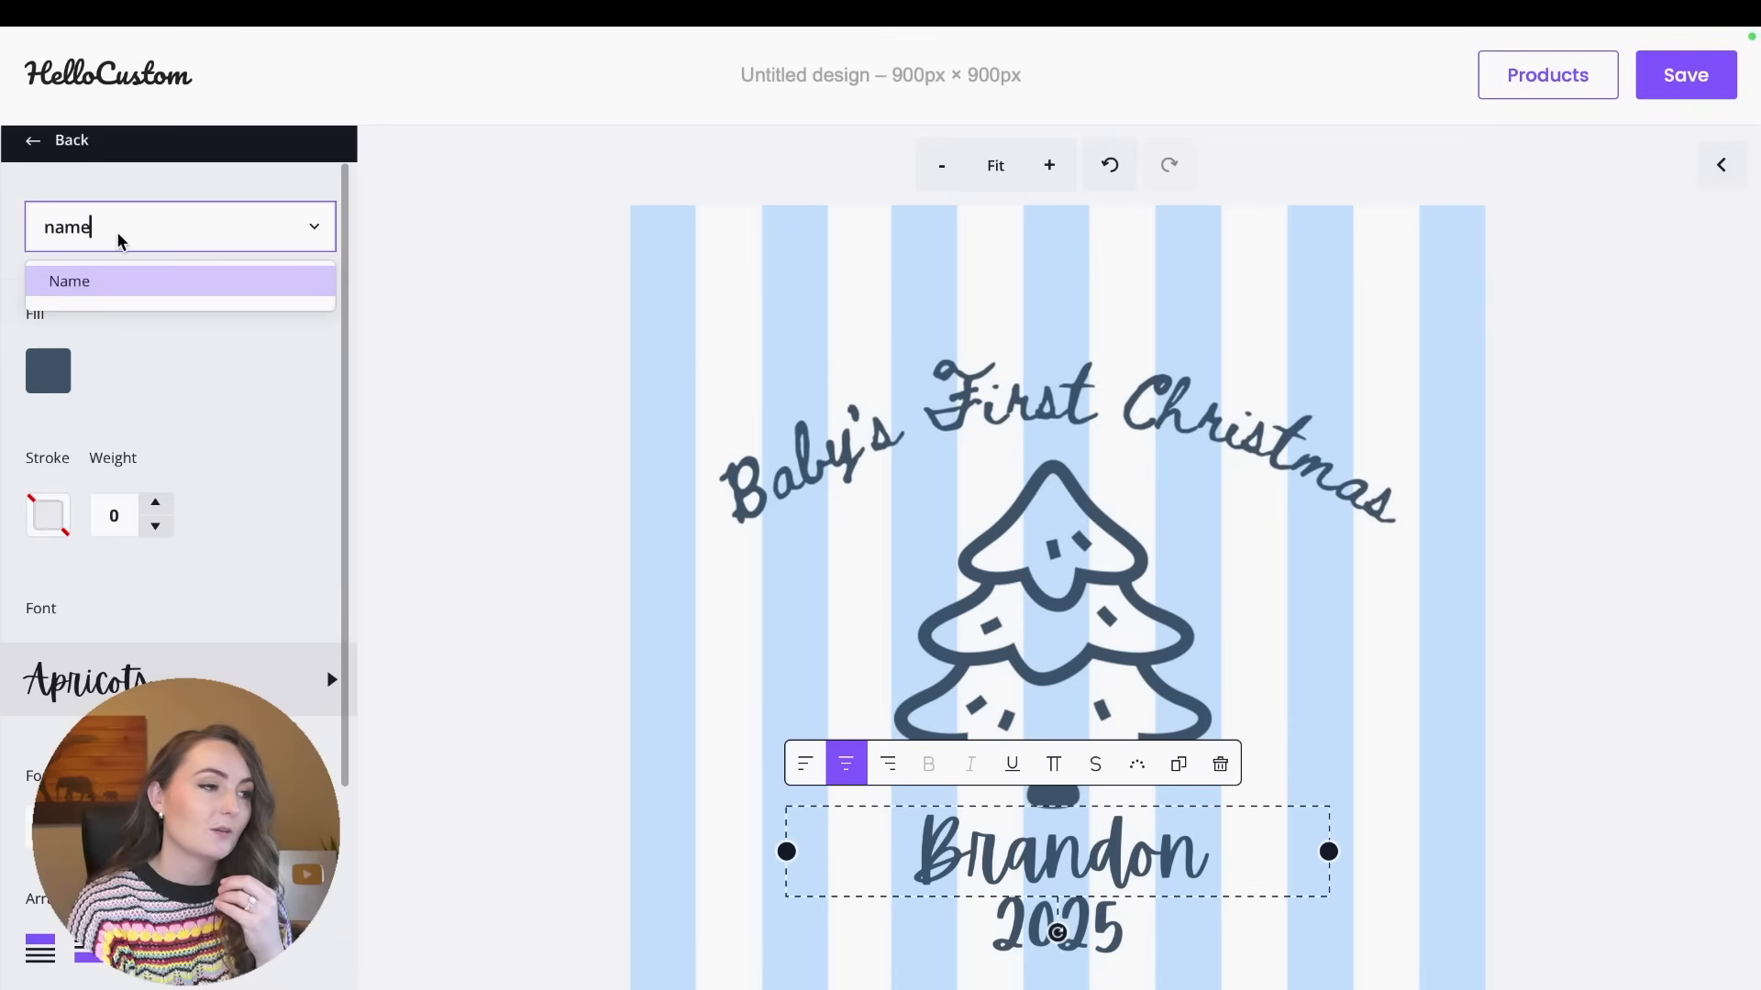
{"action": "key", "text": "BackSpace"}
{"action": "key", "text": "BackSpace"}
{"action": "key", "text": "BackSpace"}
{"action": "key", "text": "BackSpace"}
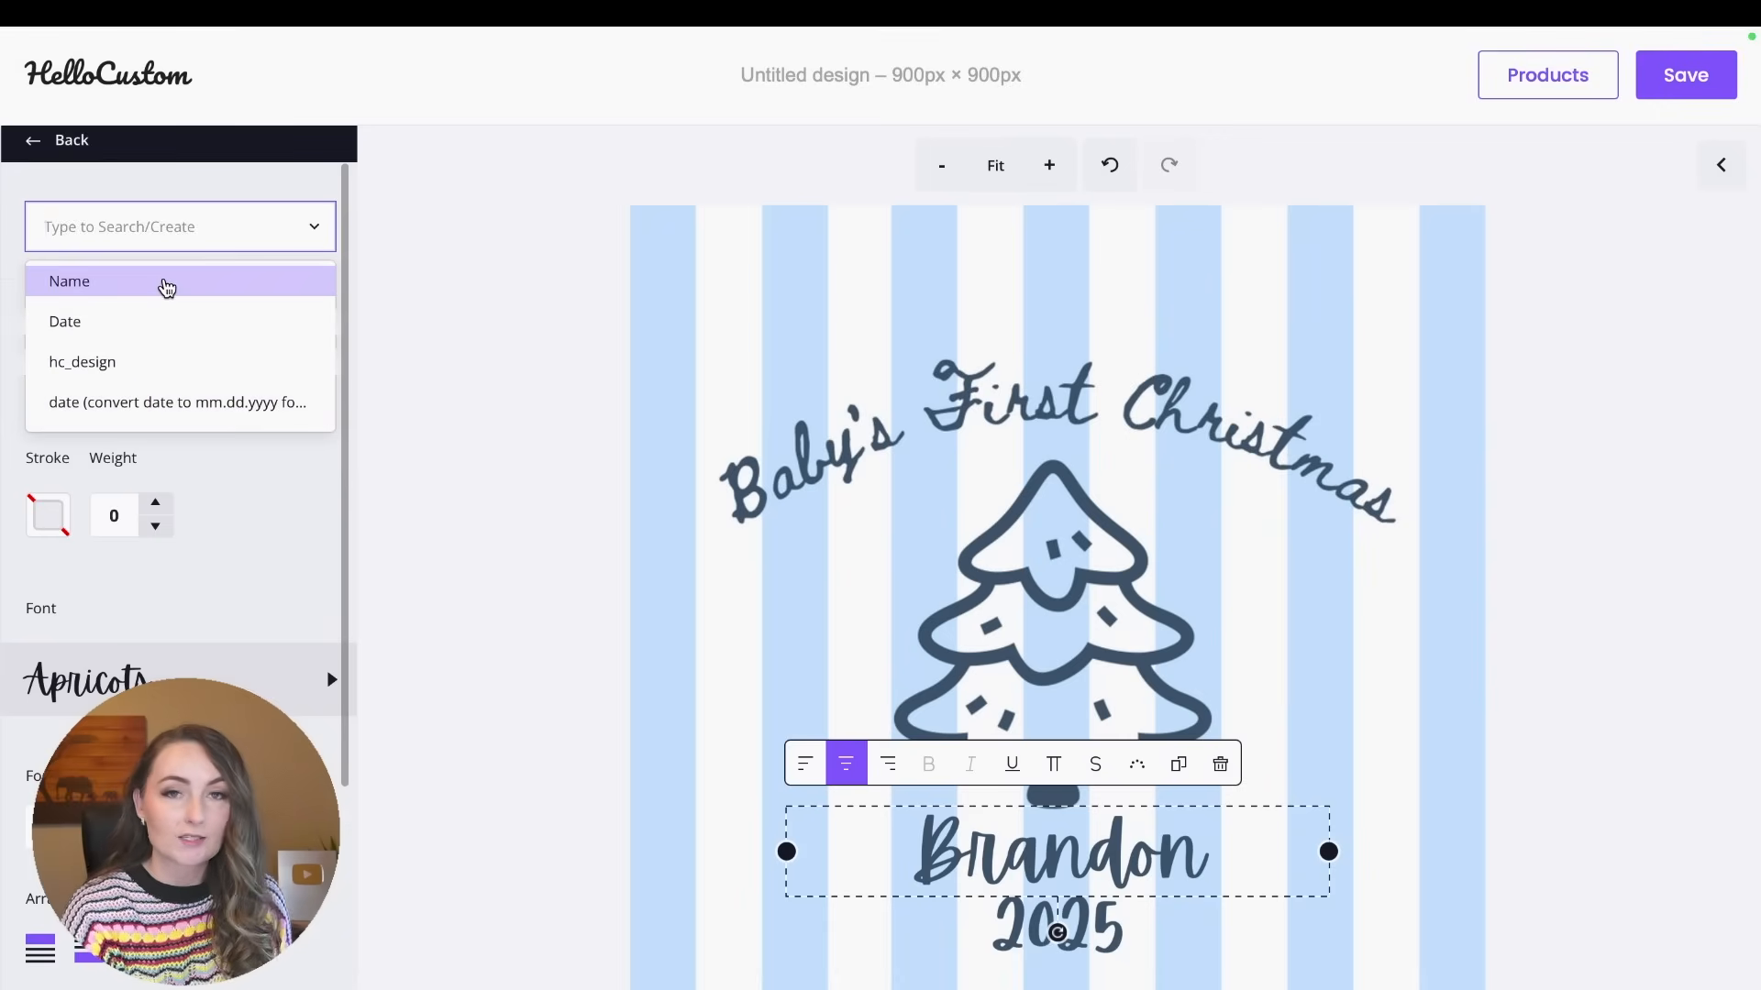
{"action": "left_click", "coordinate": [167, 290]}
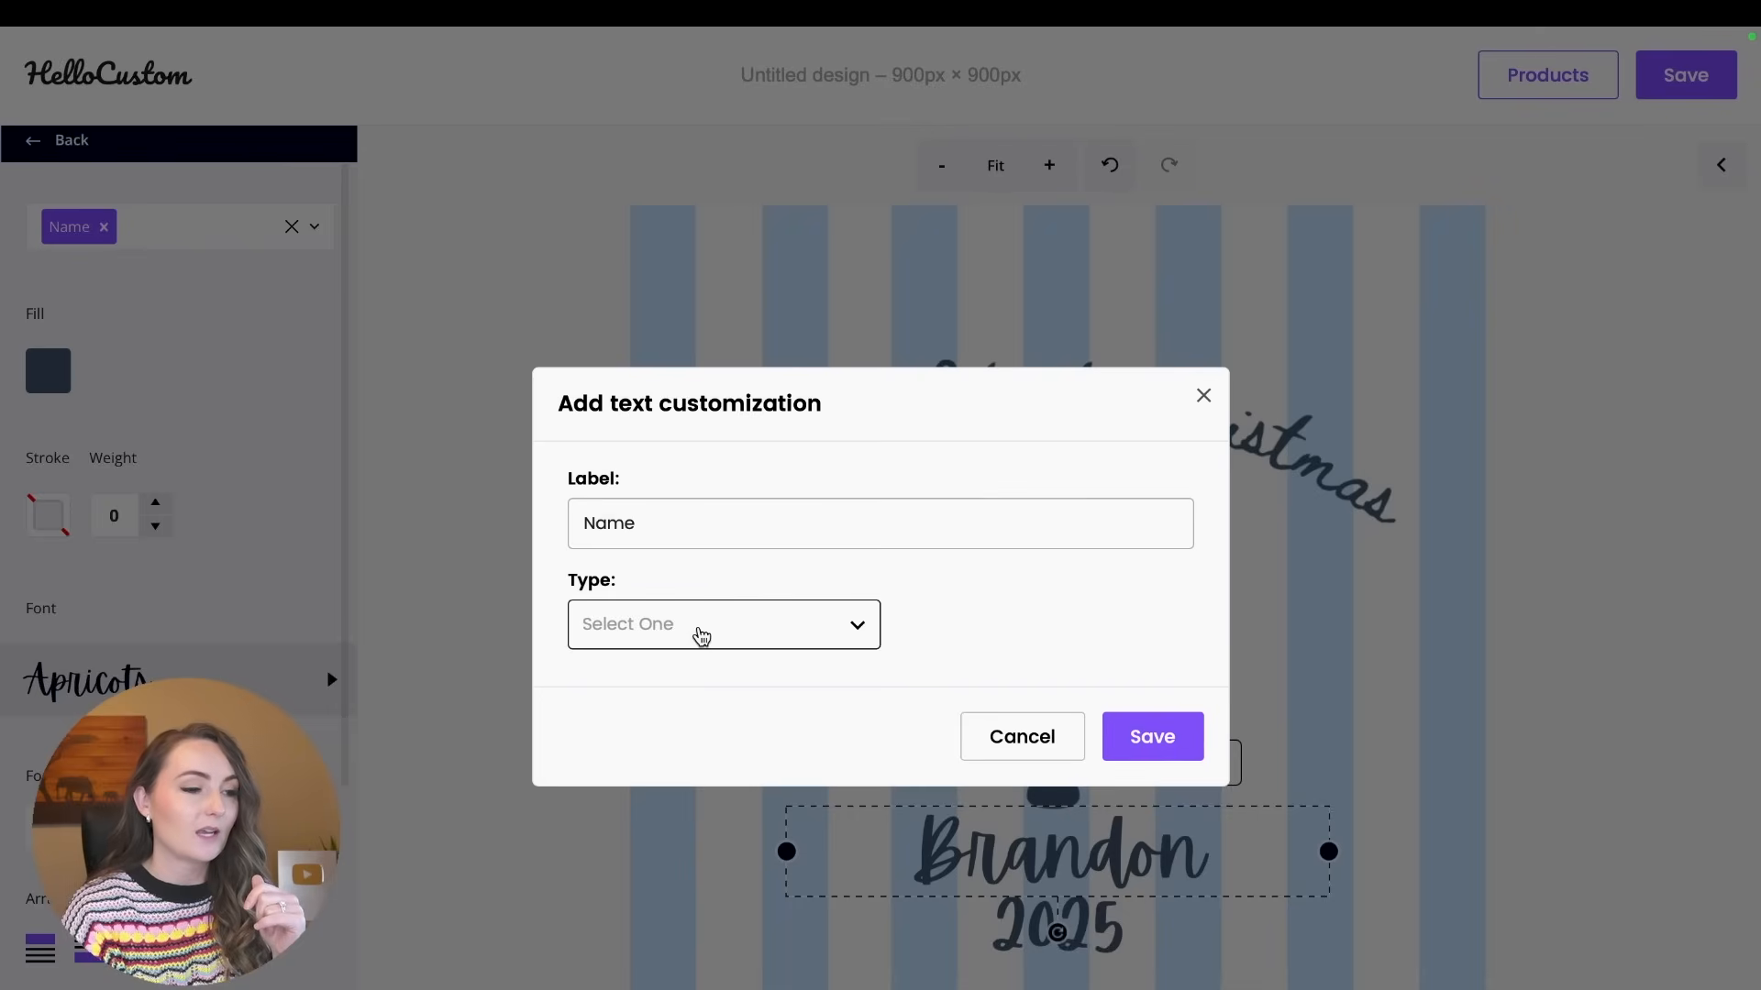
Save a Text Input customization labelled Name for the name text, with a character limit of 30.
{"action": "left_click", "coordinate": [699, 633]}
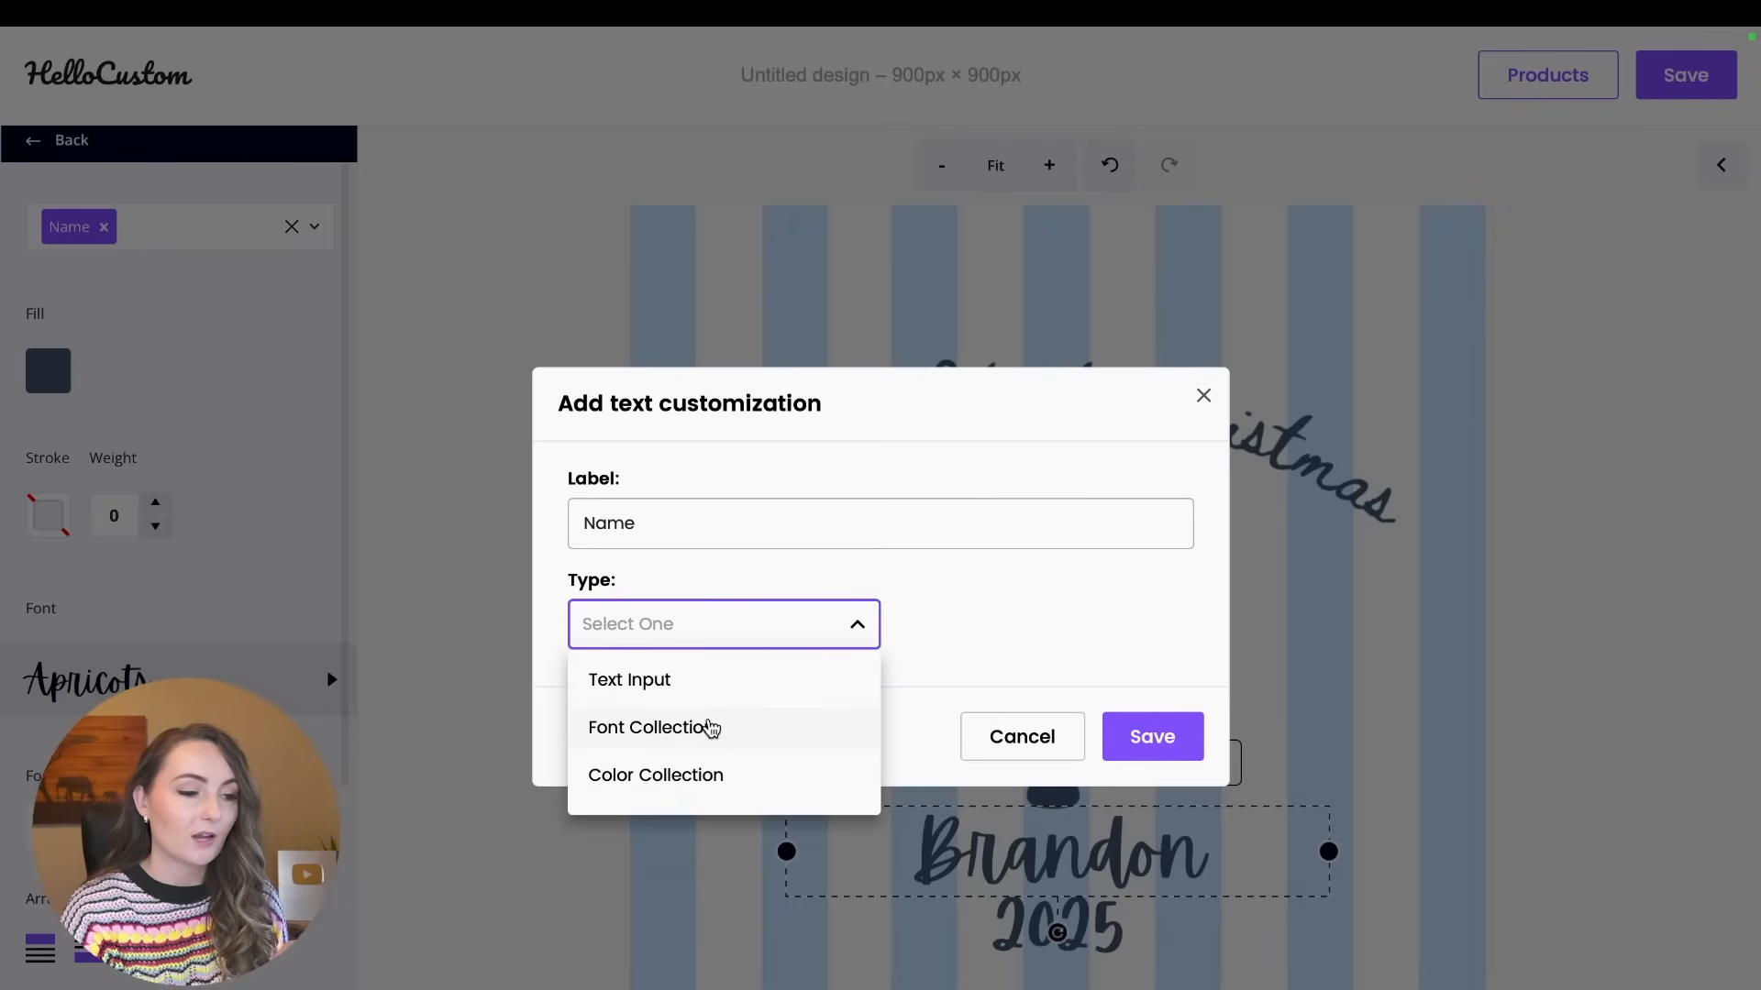
{"action": "left_click", "coordinate": [652, 699]}
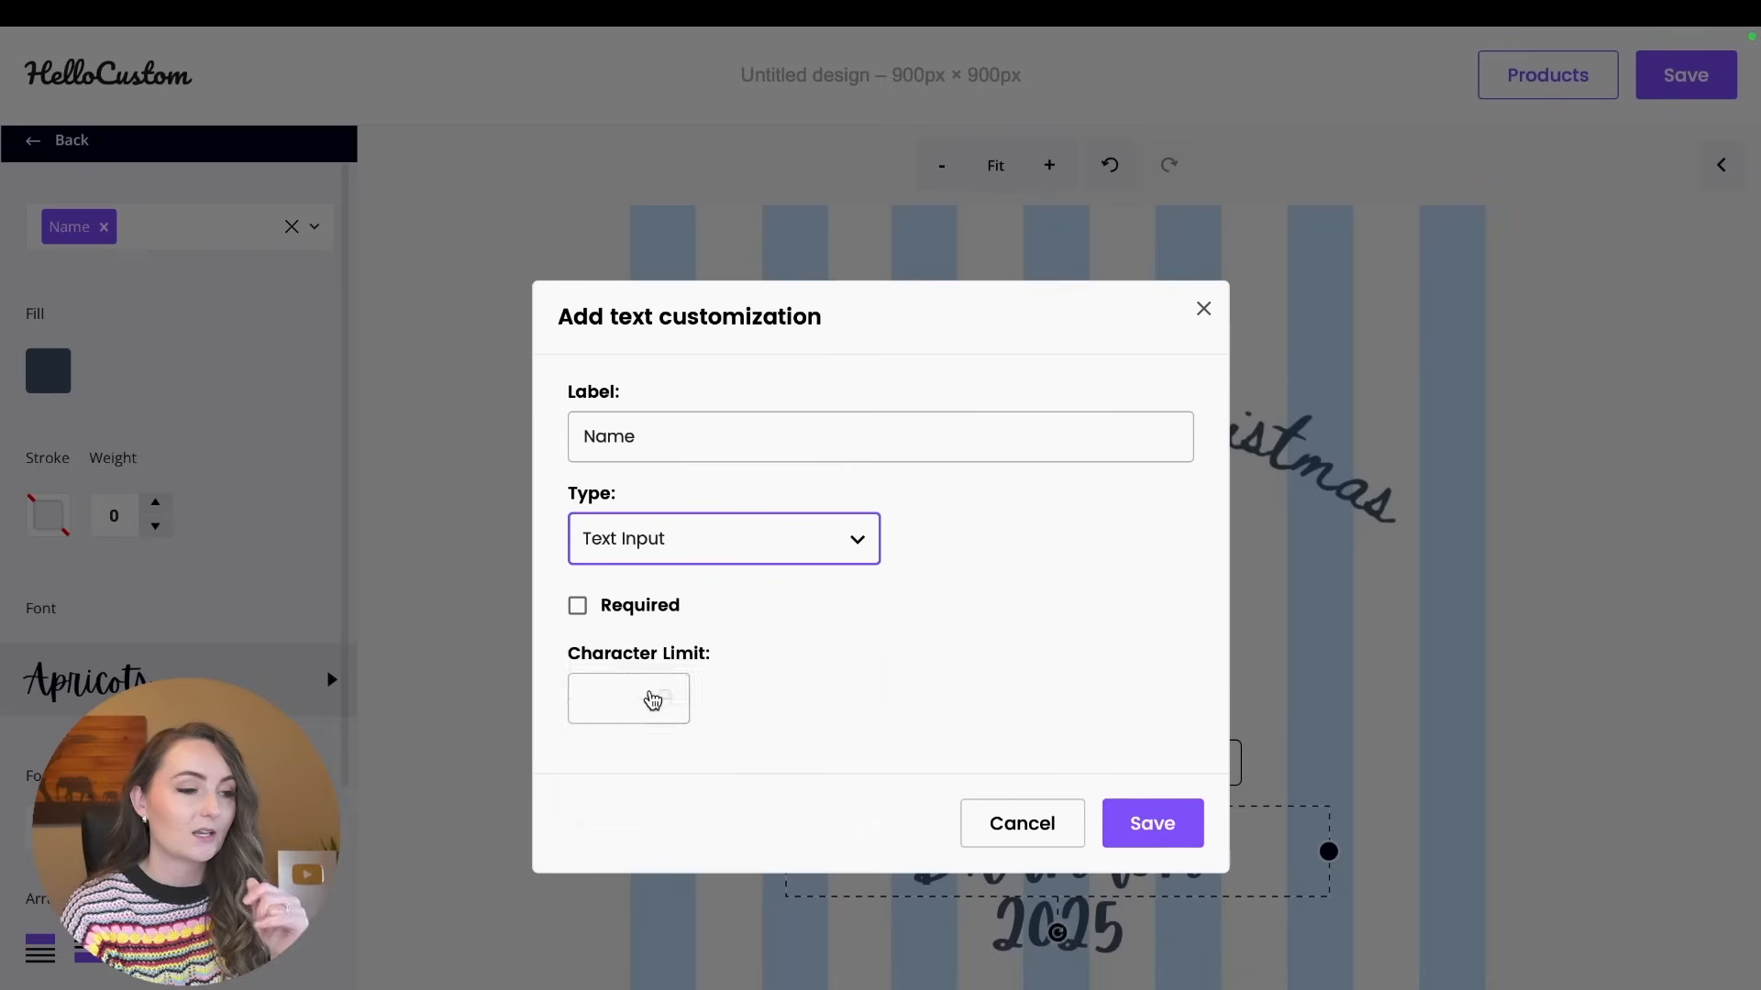
{"action": "left_click", "coordinate": [631, 705]}
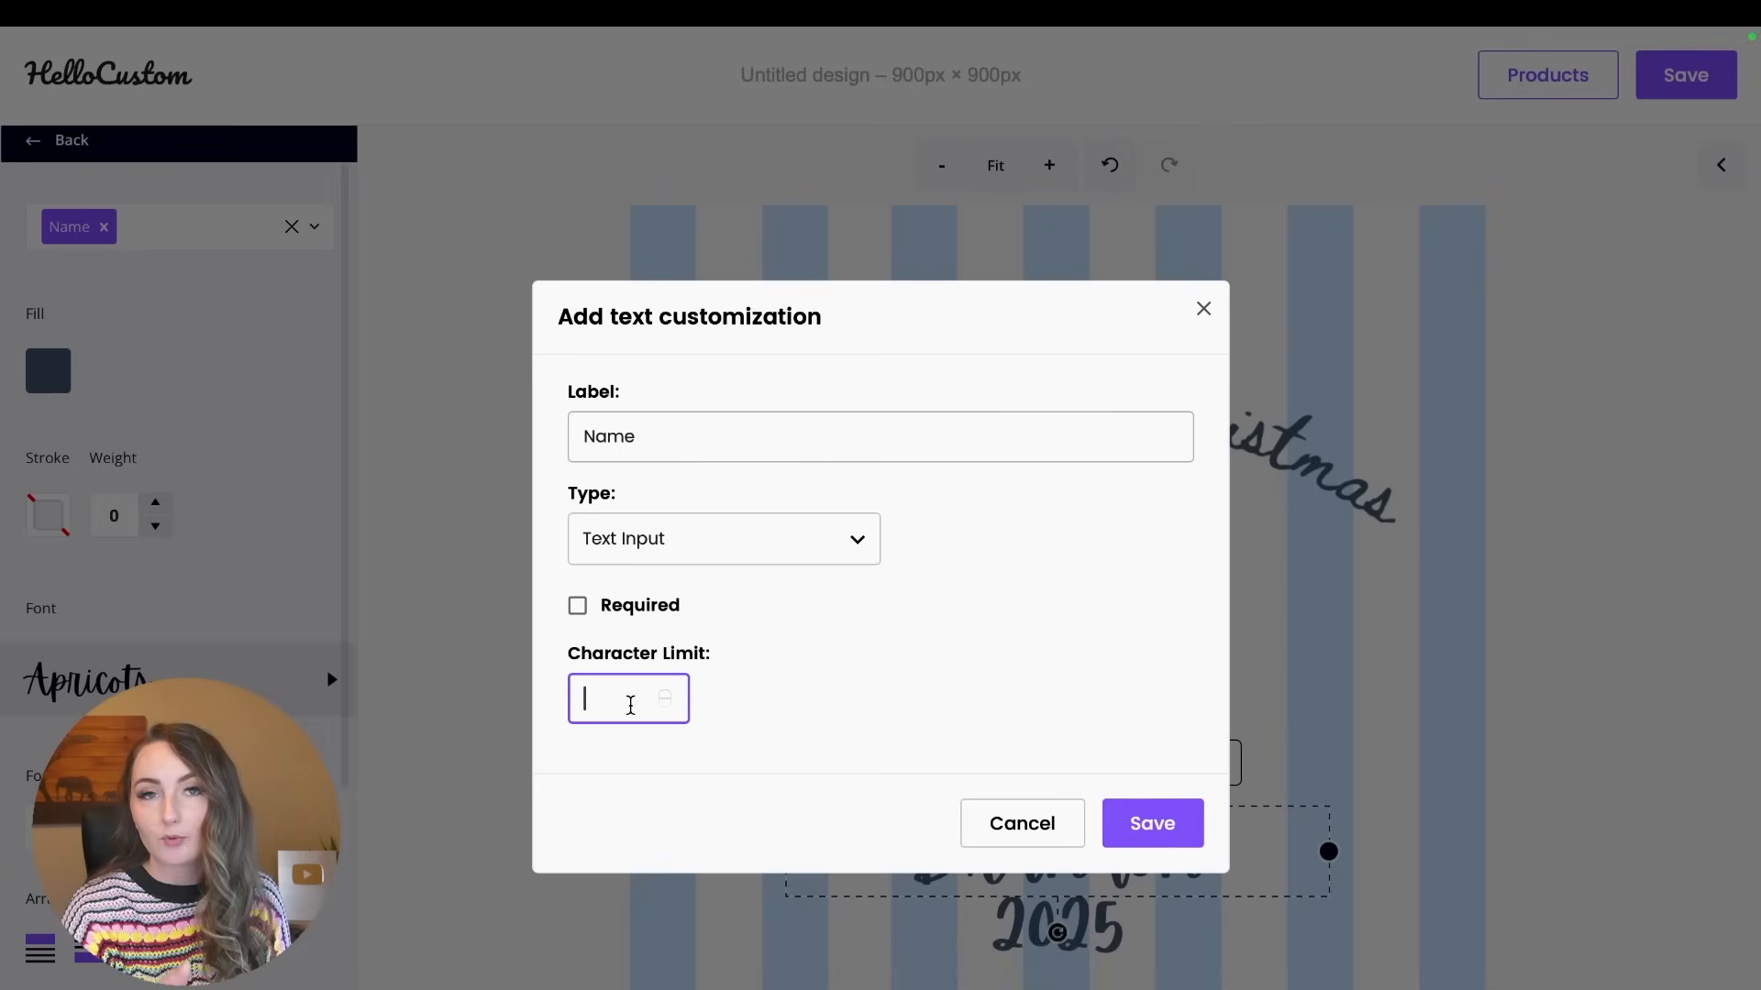
{"action": "type", "text": "30"}
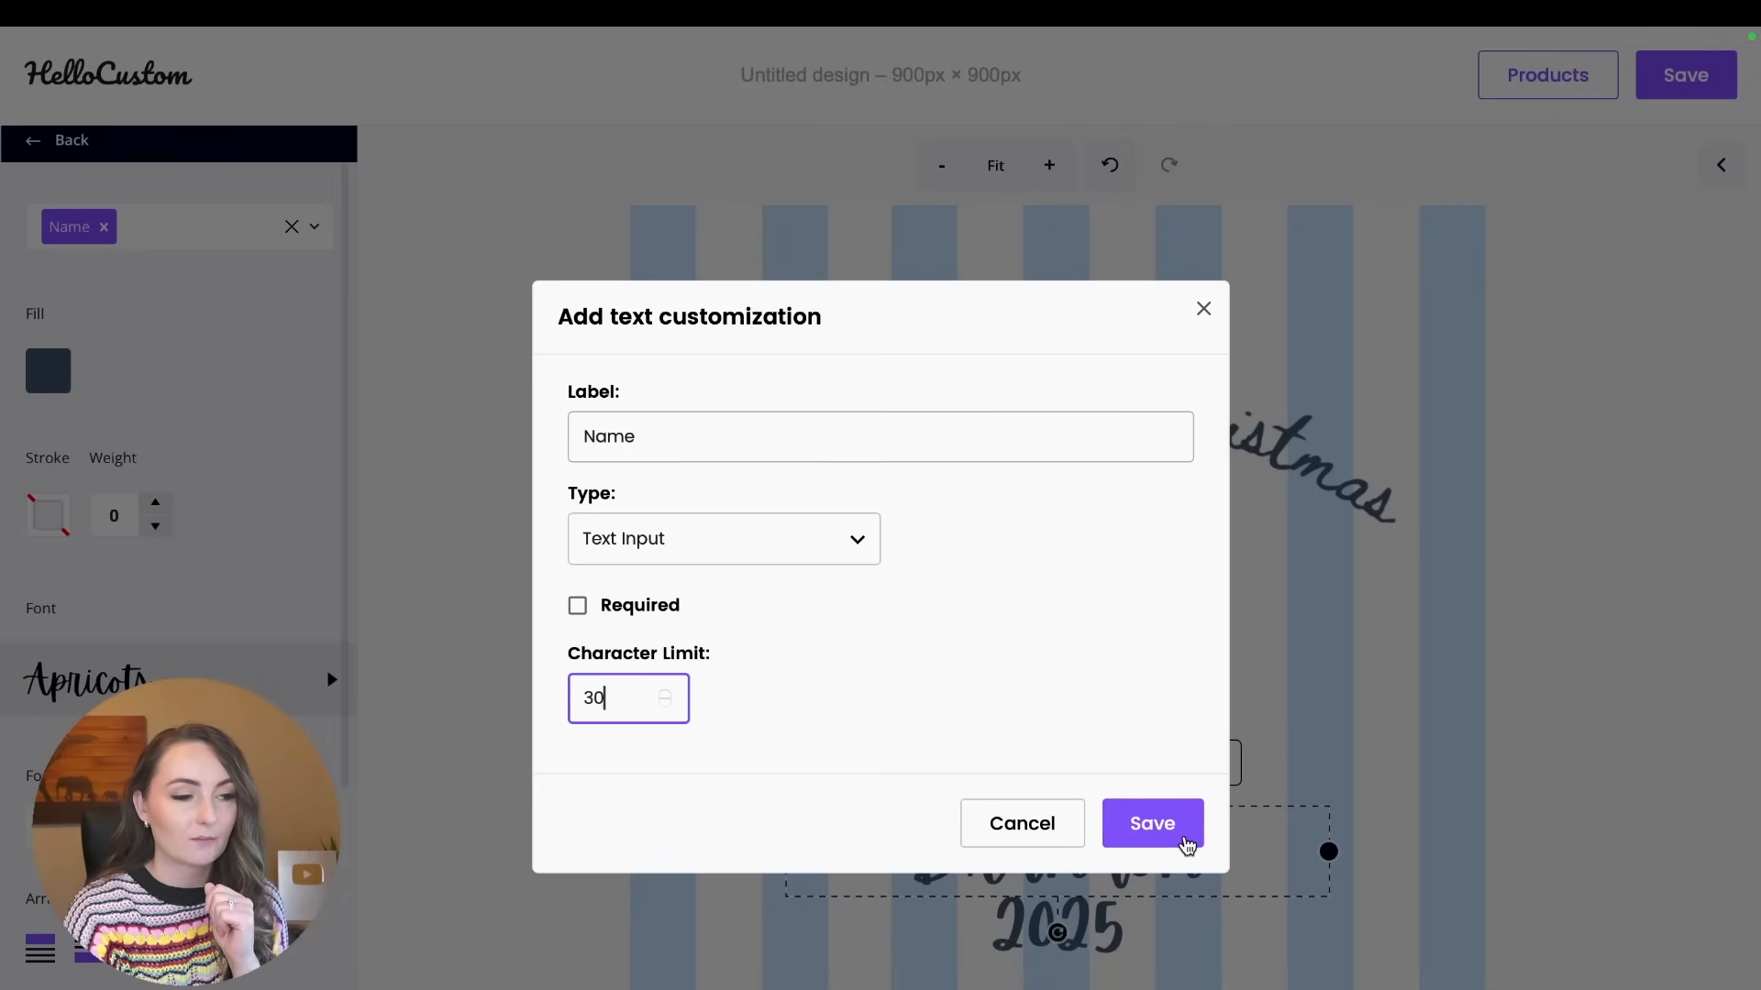
{"action": "left_click", "coordinate": [1186, 844]}
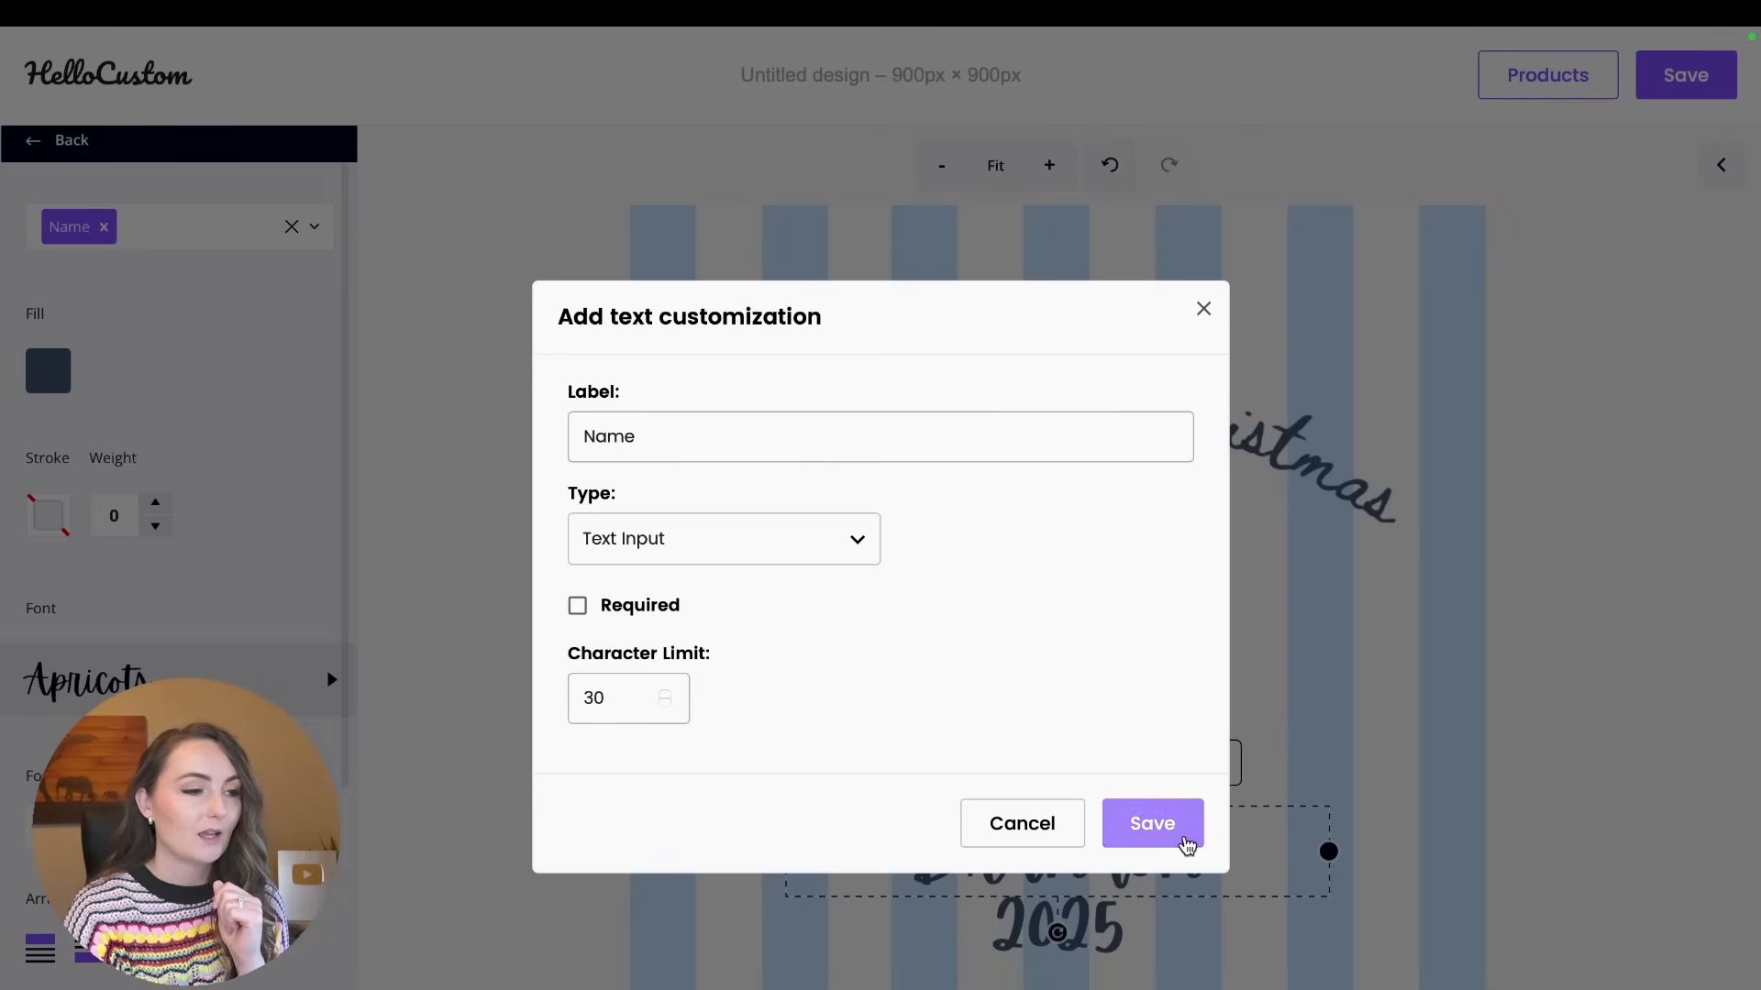
Create and assign the tag "date (convert date to YYYY)" to the 2025 text.
{"action": "left_click", "coordinate": [1123, 947]}
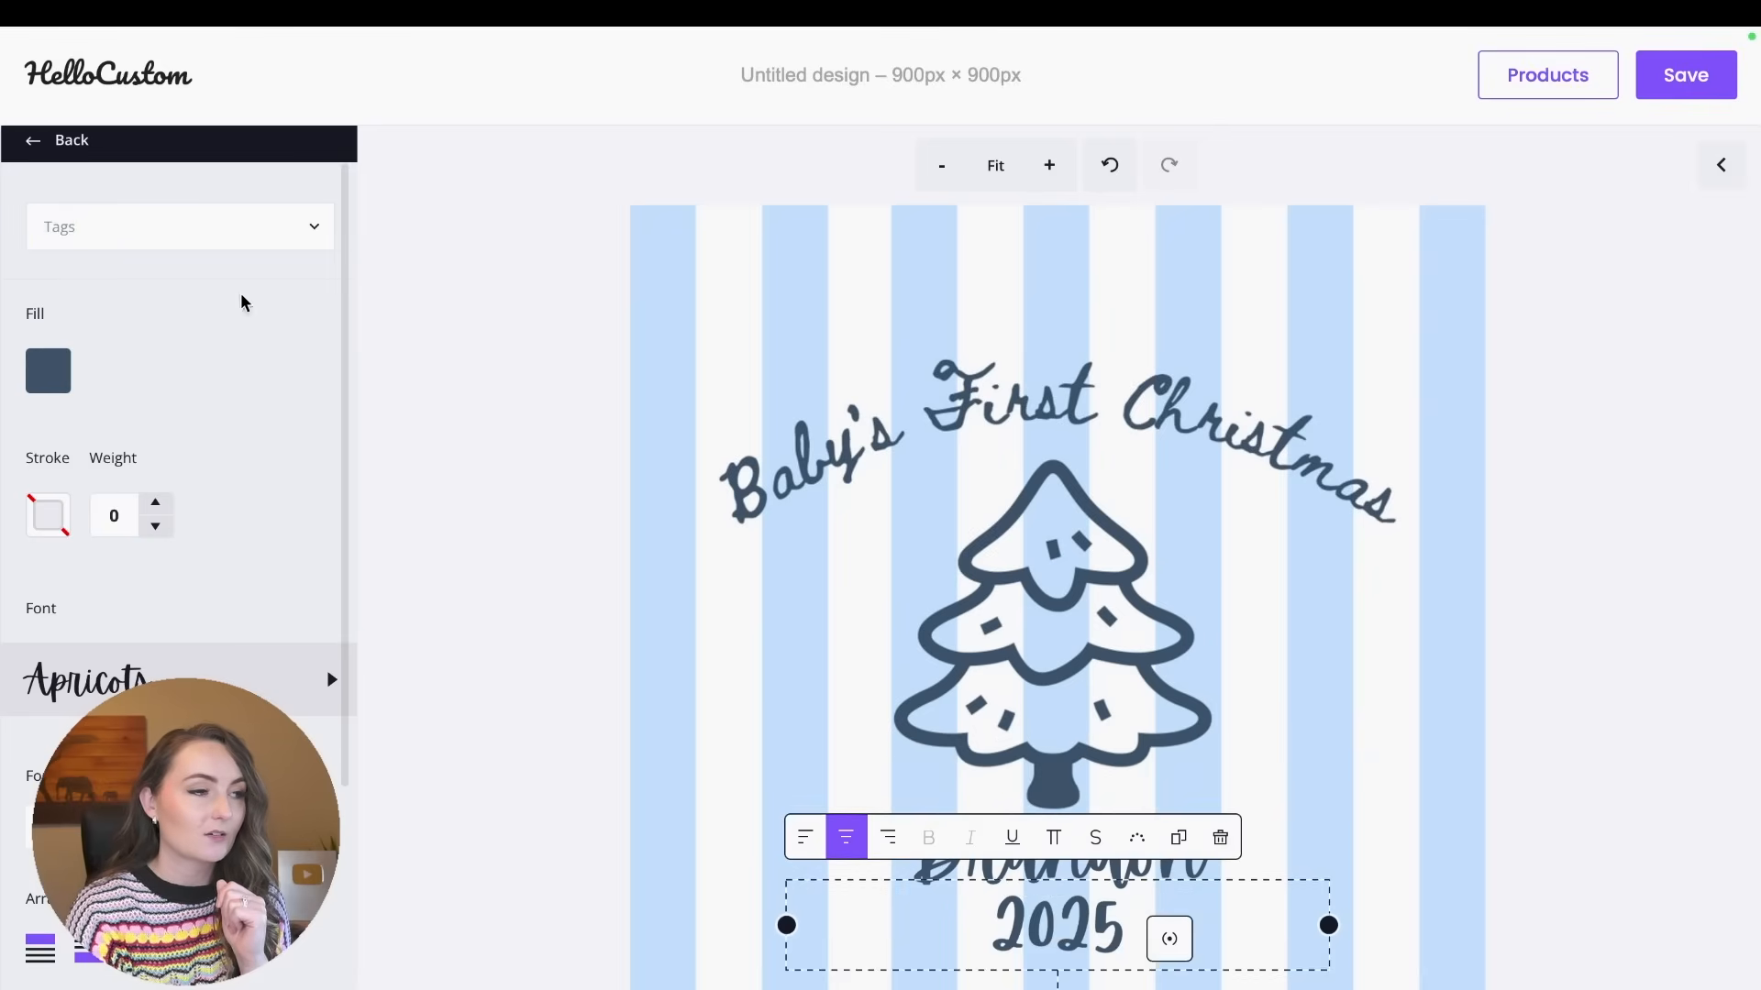
{"action": "left_click", "coordinate": [123, 238]}
{"action": "type", "text": "date"}
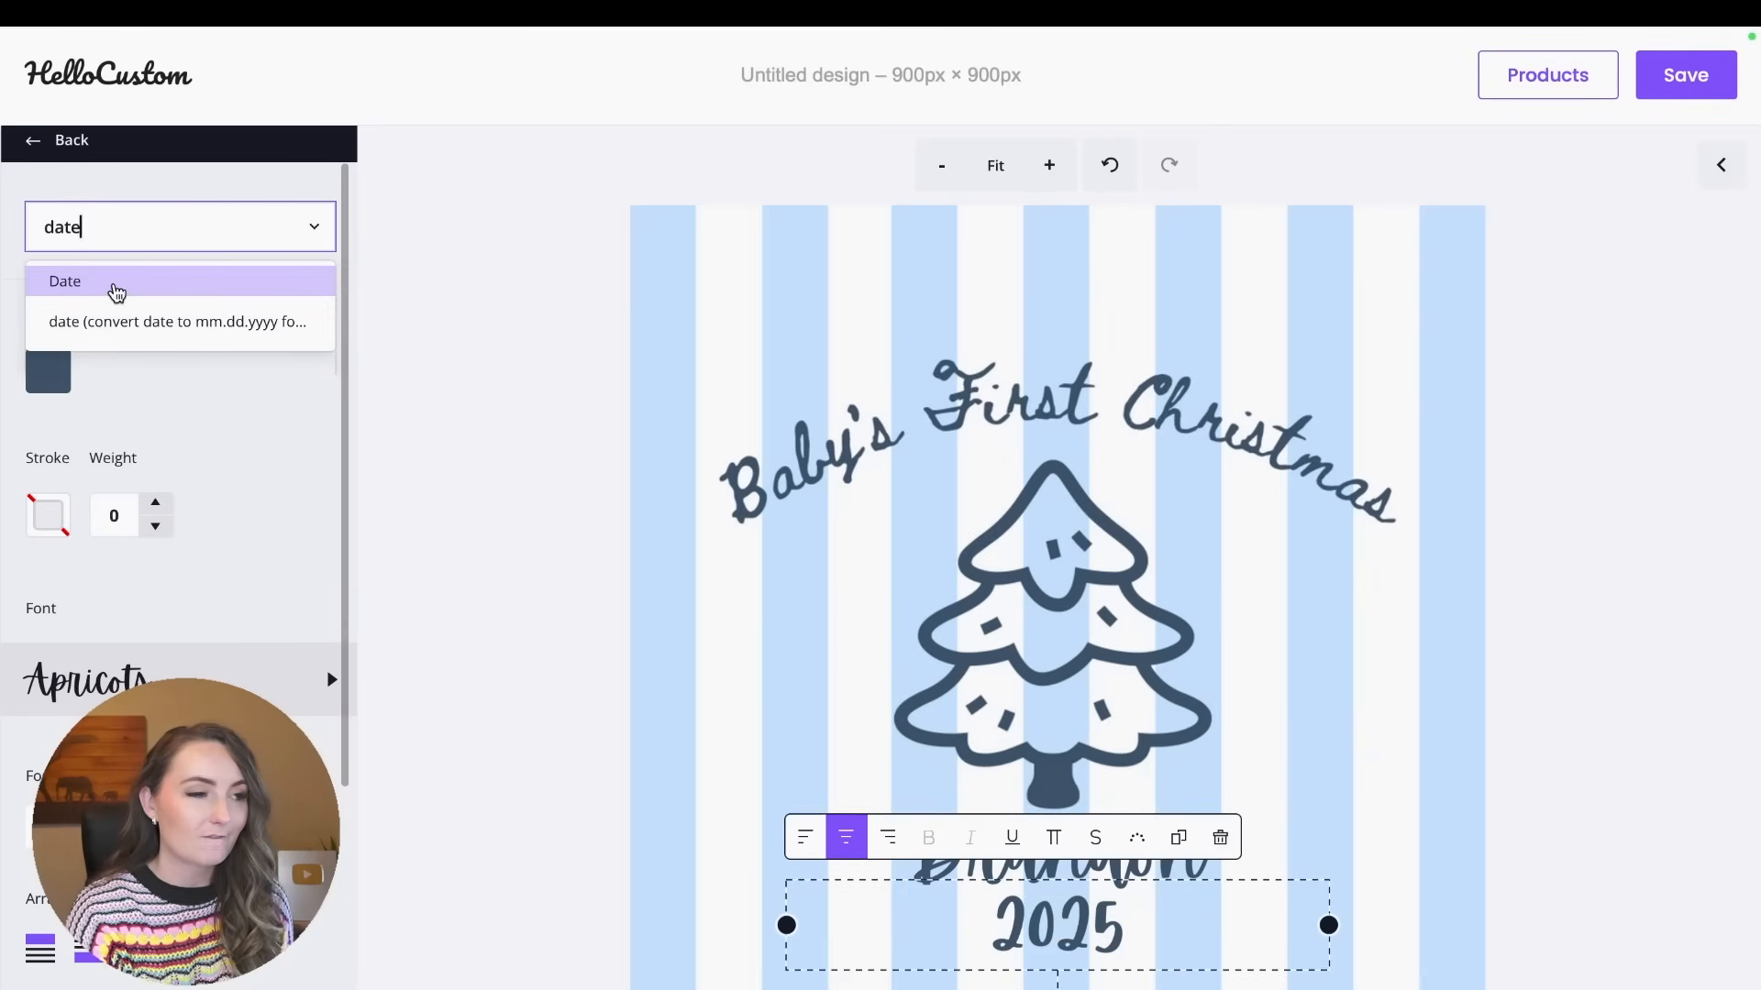
{"action": "type", "text": " ("}
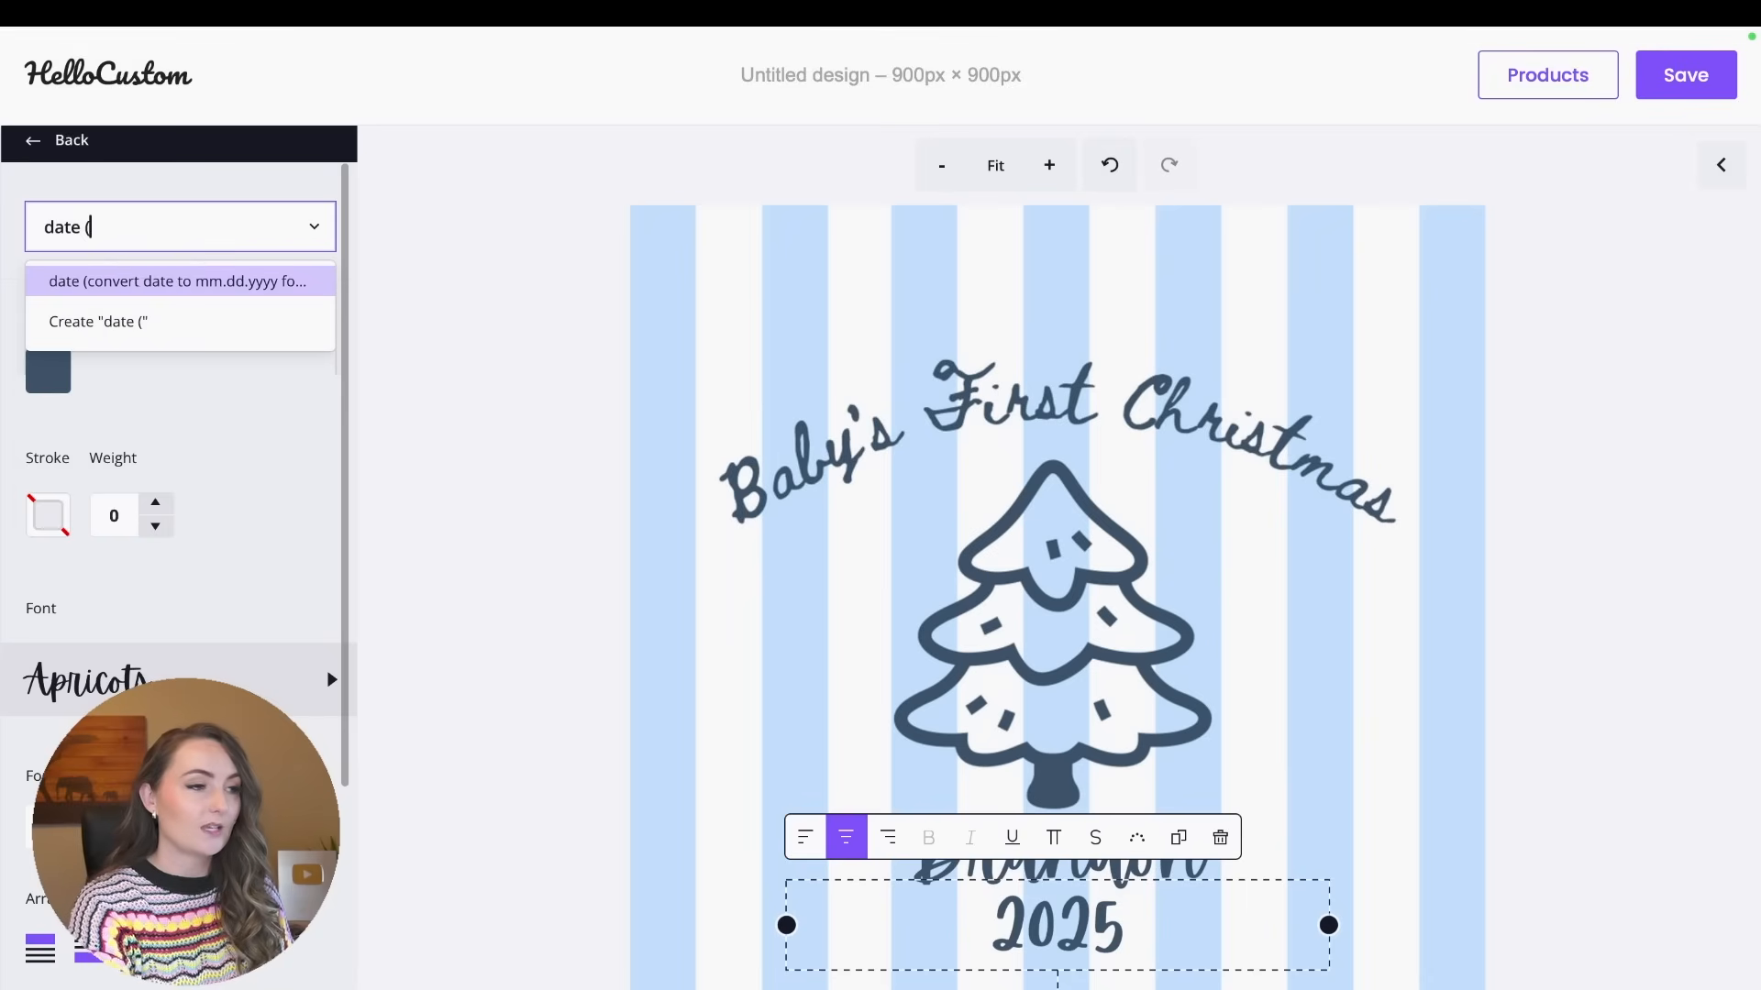
{"action": "type", "text": "convert date to"}
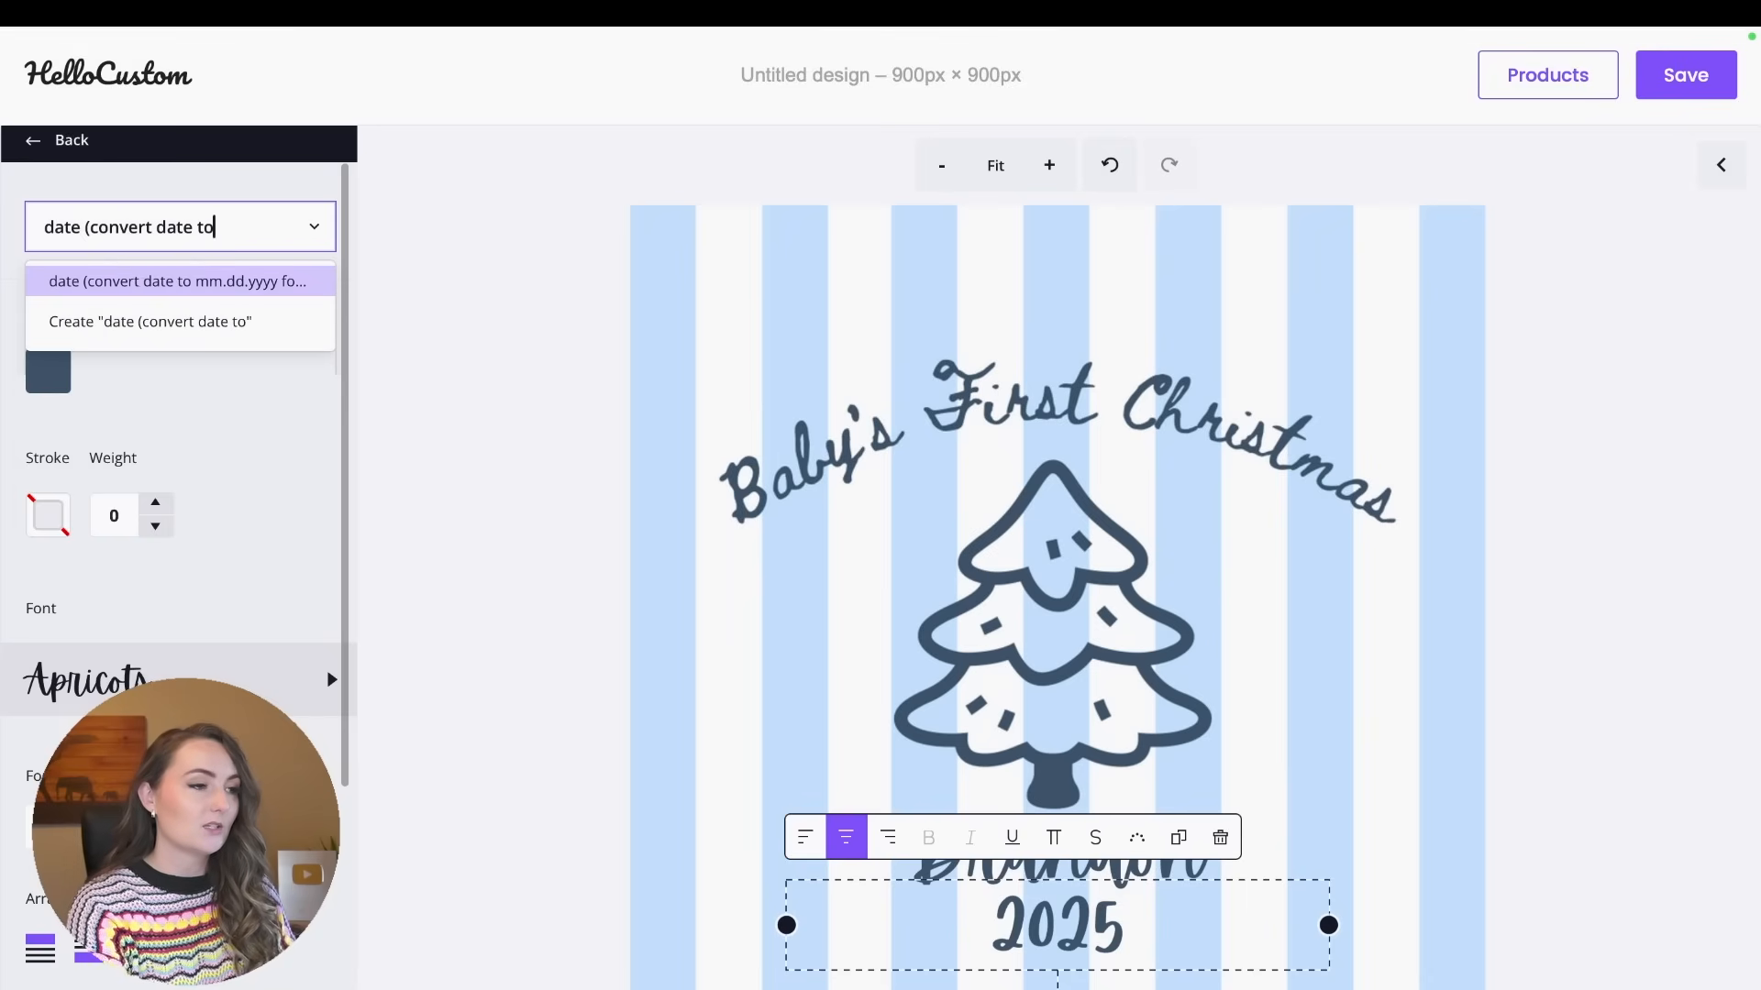
{"action": "type", "text": " YYYY)"}
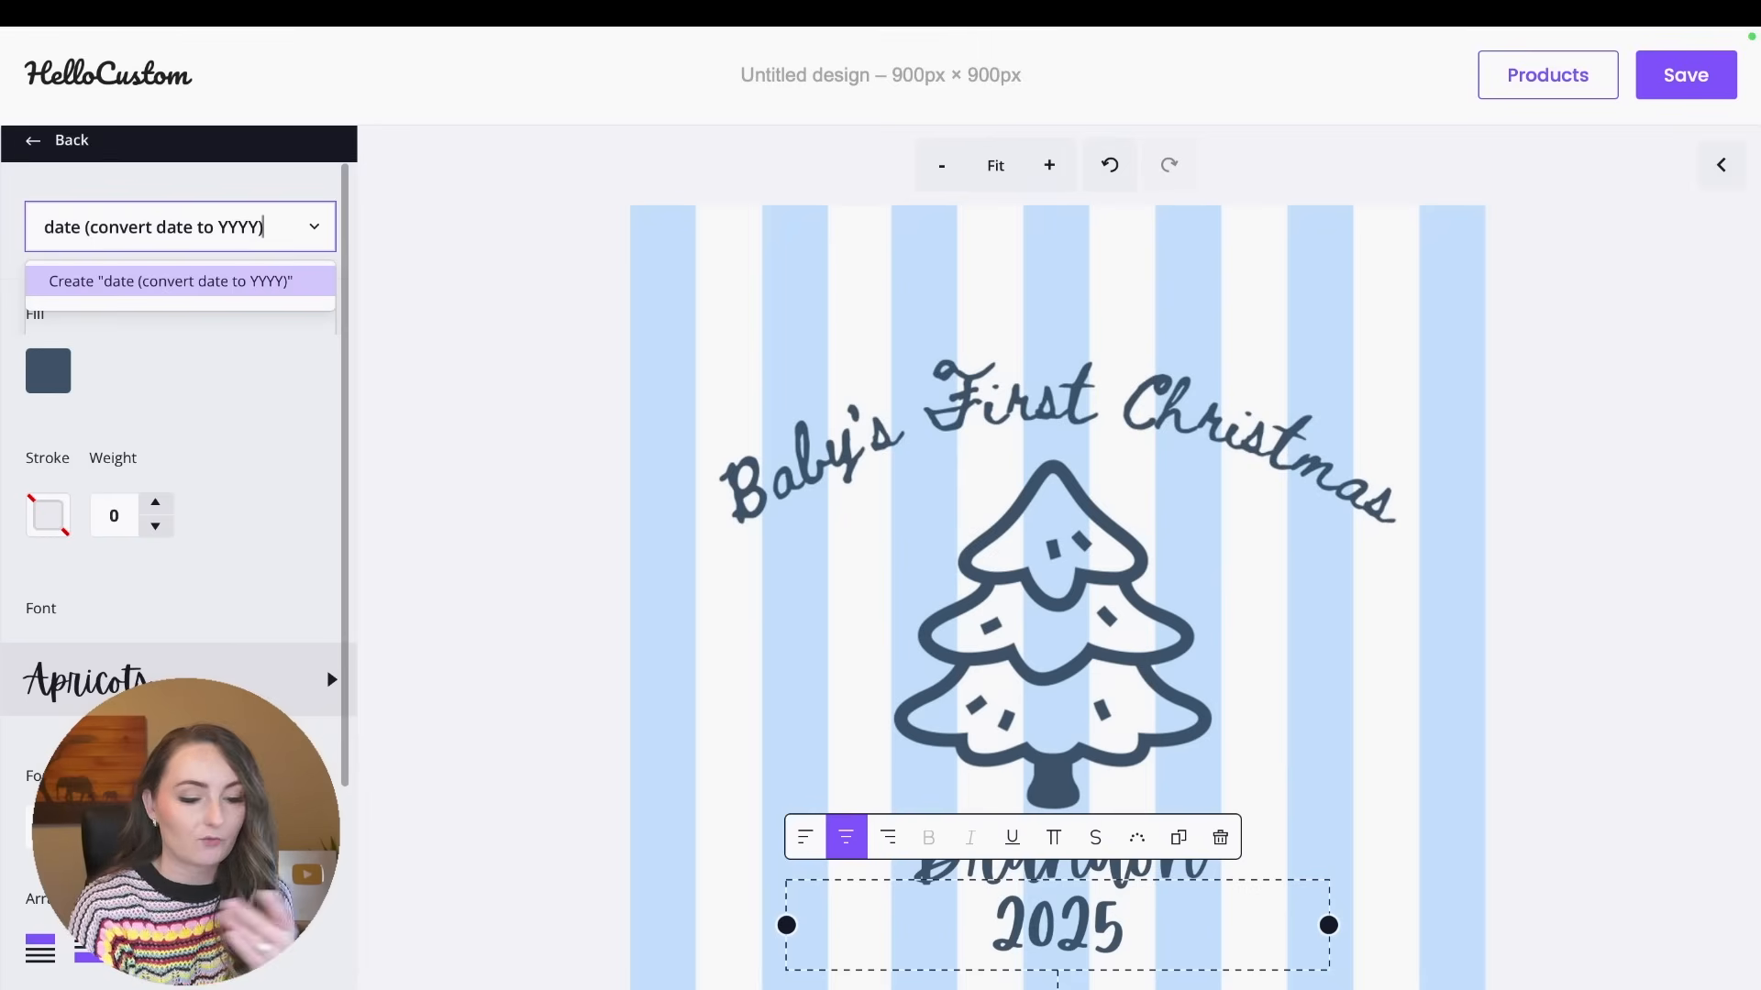
{"action": "key", "text": "Return"}
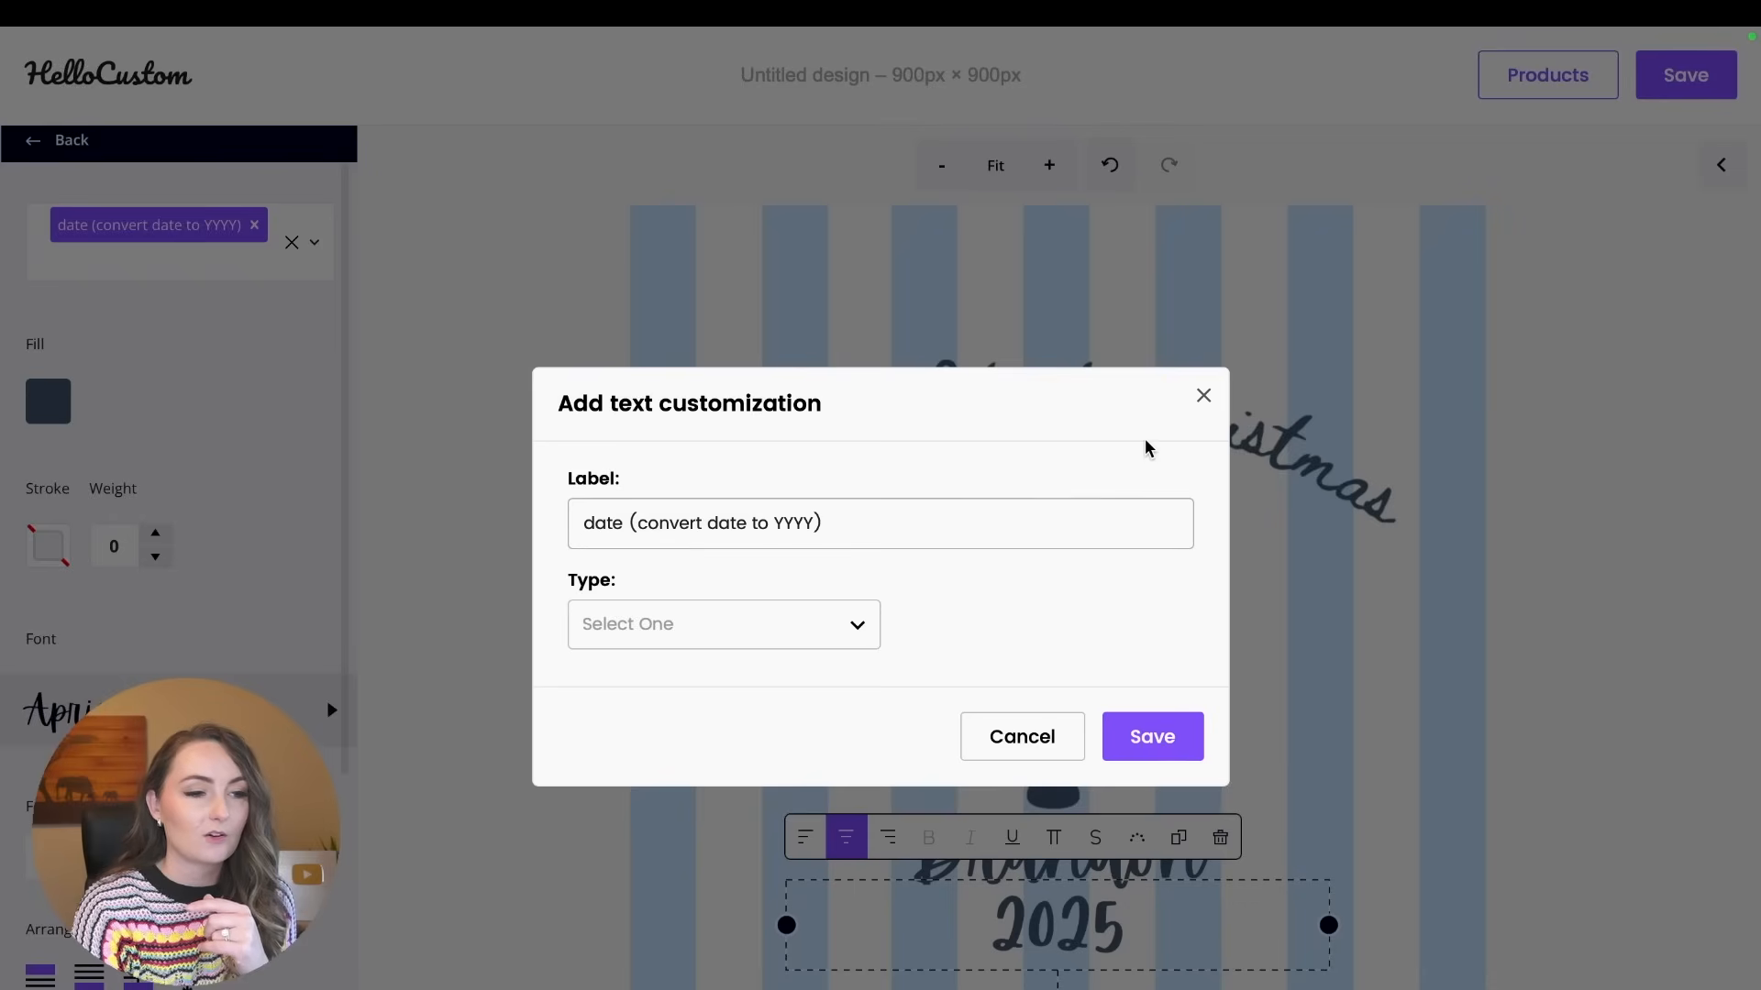
Save the year text's customization as a Text Input with a character limit of 4, and deselect the text.
{"action": "left_click", "coordinate": [720, 613]}
{"action": "left_click", "coordinate": [680, 679]}
{"action": "left_click", "coordinate": [644, 701]}
{"action": "type", "text": "4"}
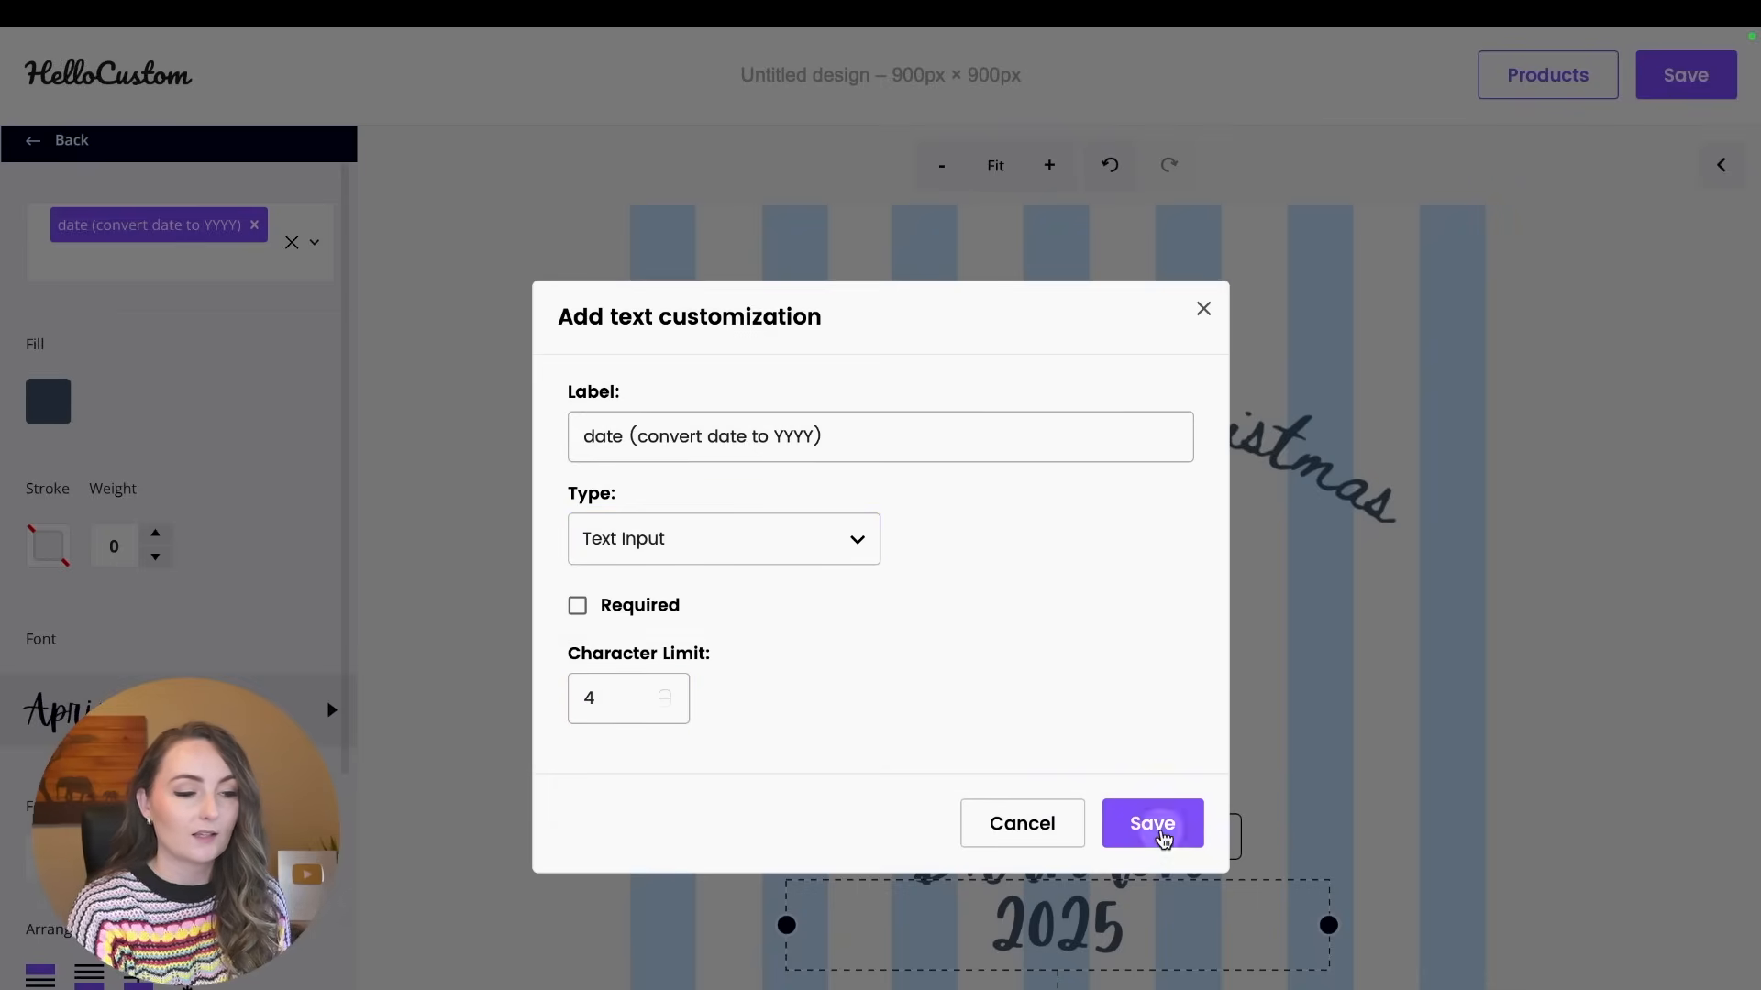
{"action": "left_click", "coordinate": [1157, 838]}
{"action": "left_click", "coordinate": [1514, 651]}
Rename the untitled design as "Baby's First Christmas Stripes".
{"action": "left_click", "coordinate": [956, 87]}
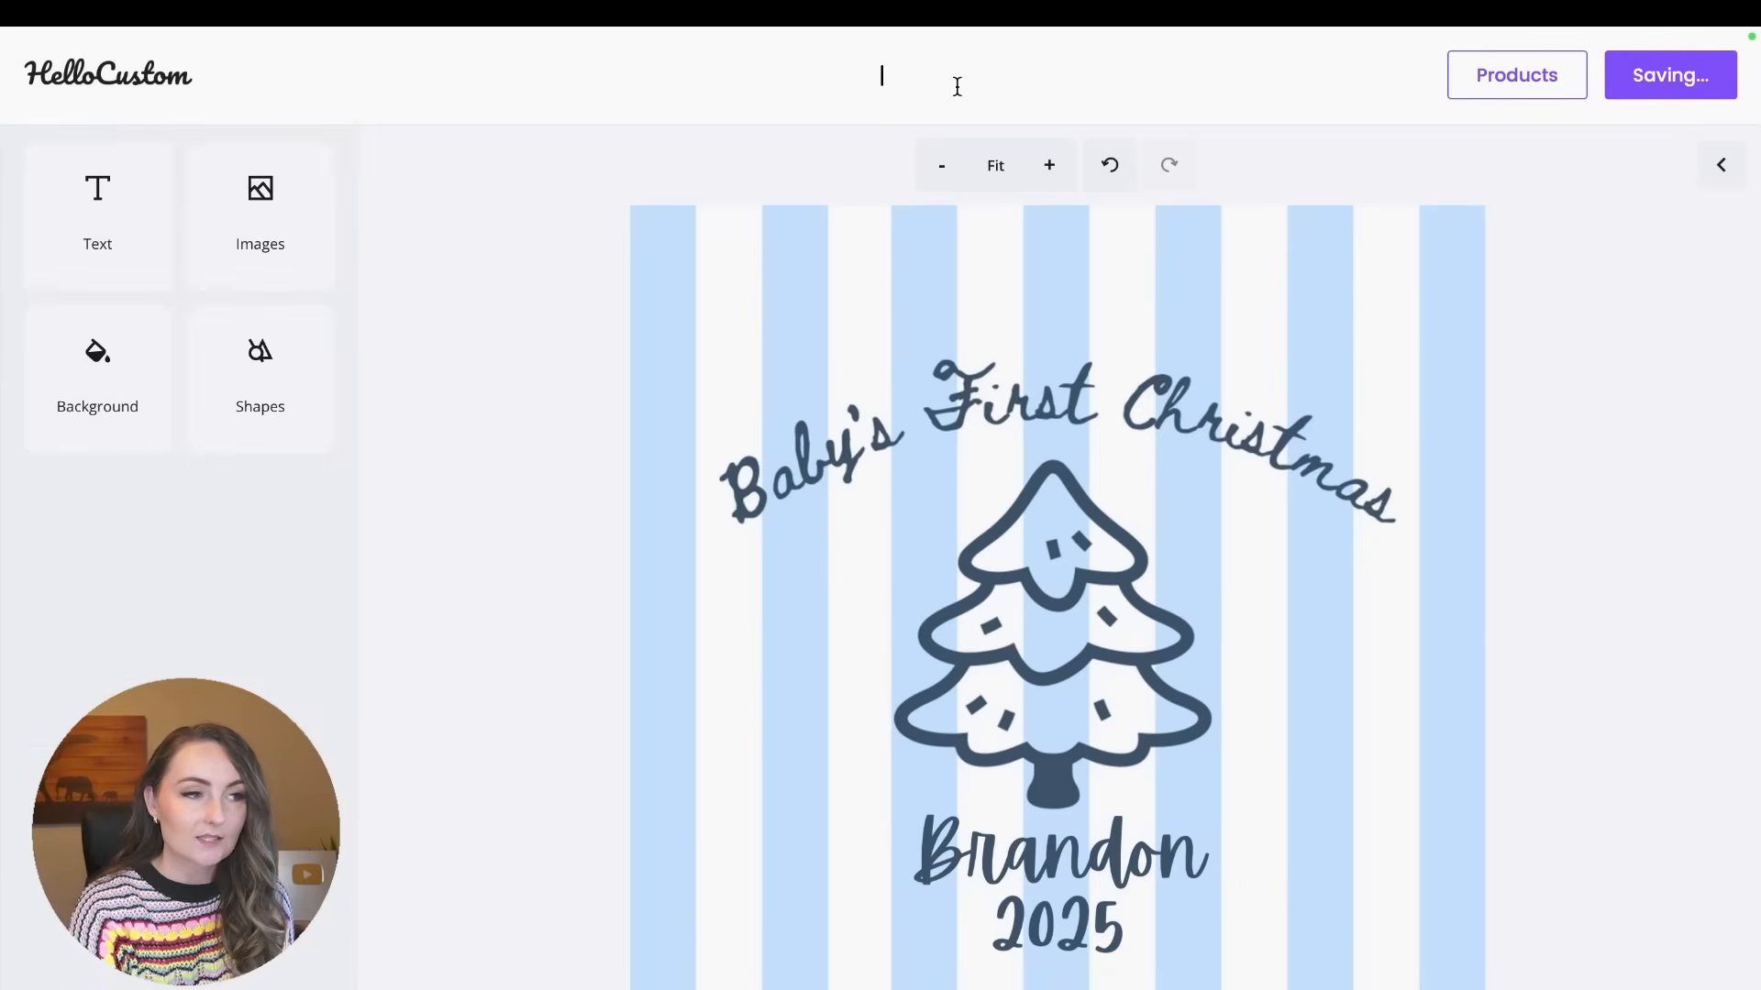
{"action": "type", "text": "First "}
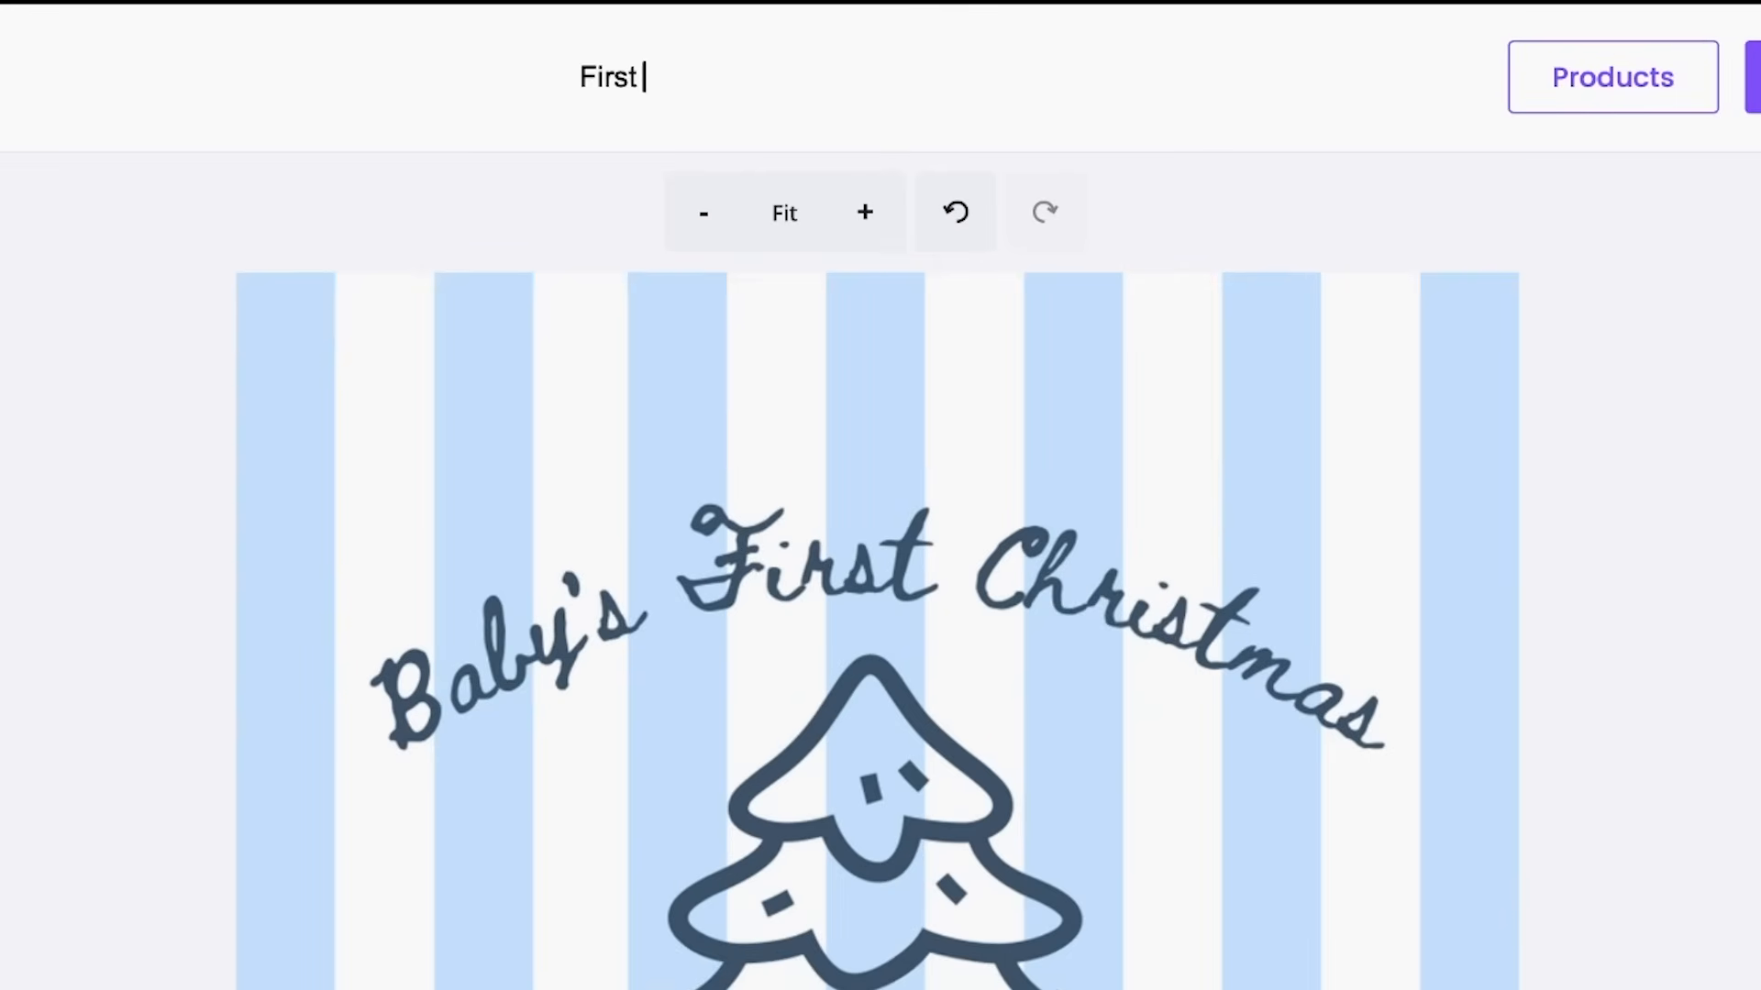
{"action": "type", "text": "Christmas"}
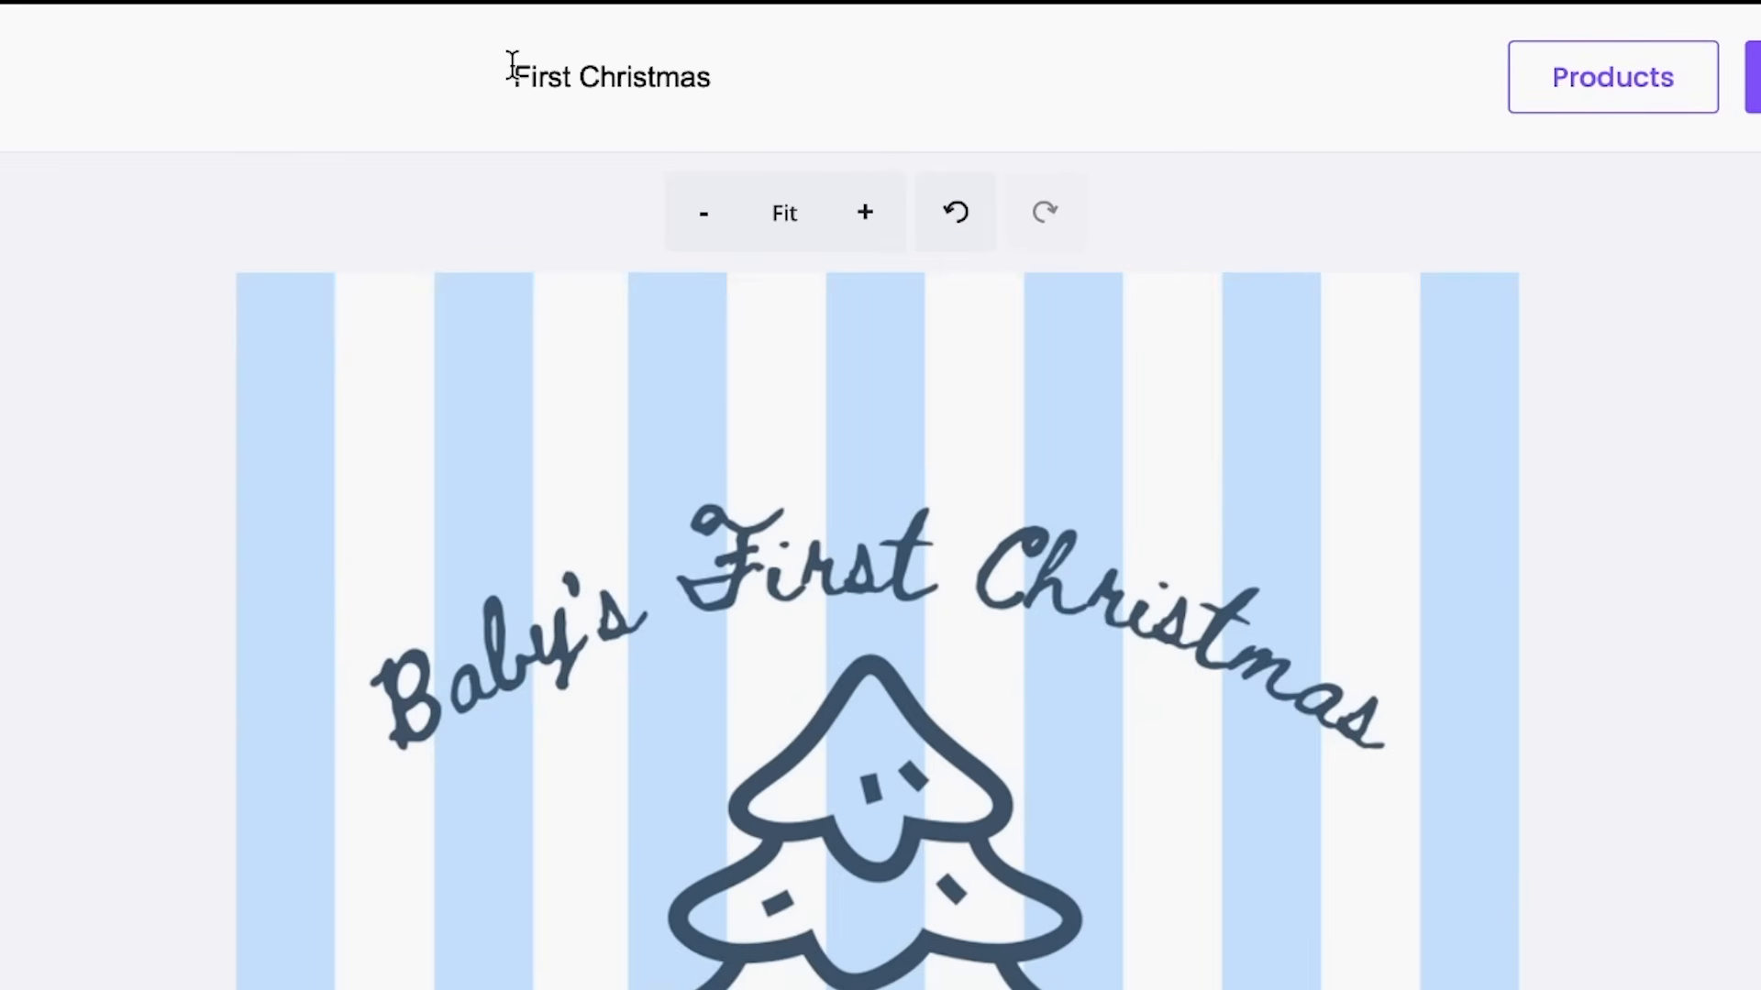
{"action": "left_click", "coordinate": [512, 73]}
{"action": "type", "text": "Baby's"}
{"action": "key", "text": "End"}
{"action": "type", "text": "Stripes"}
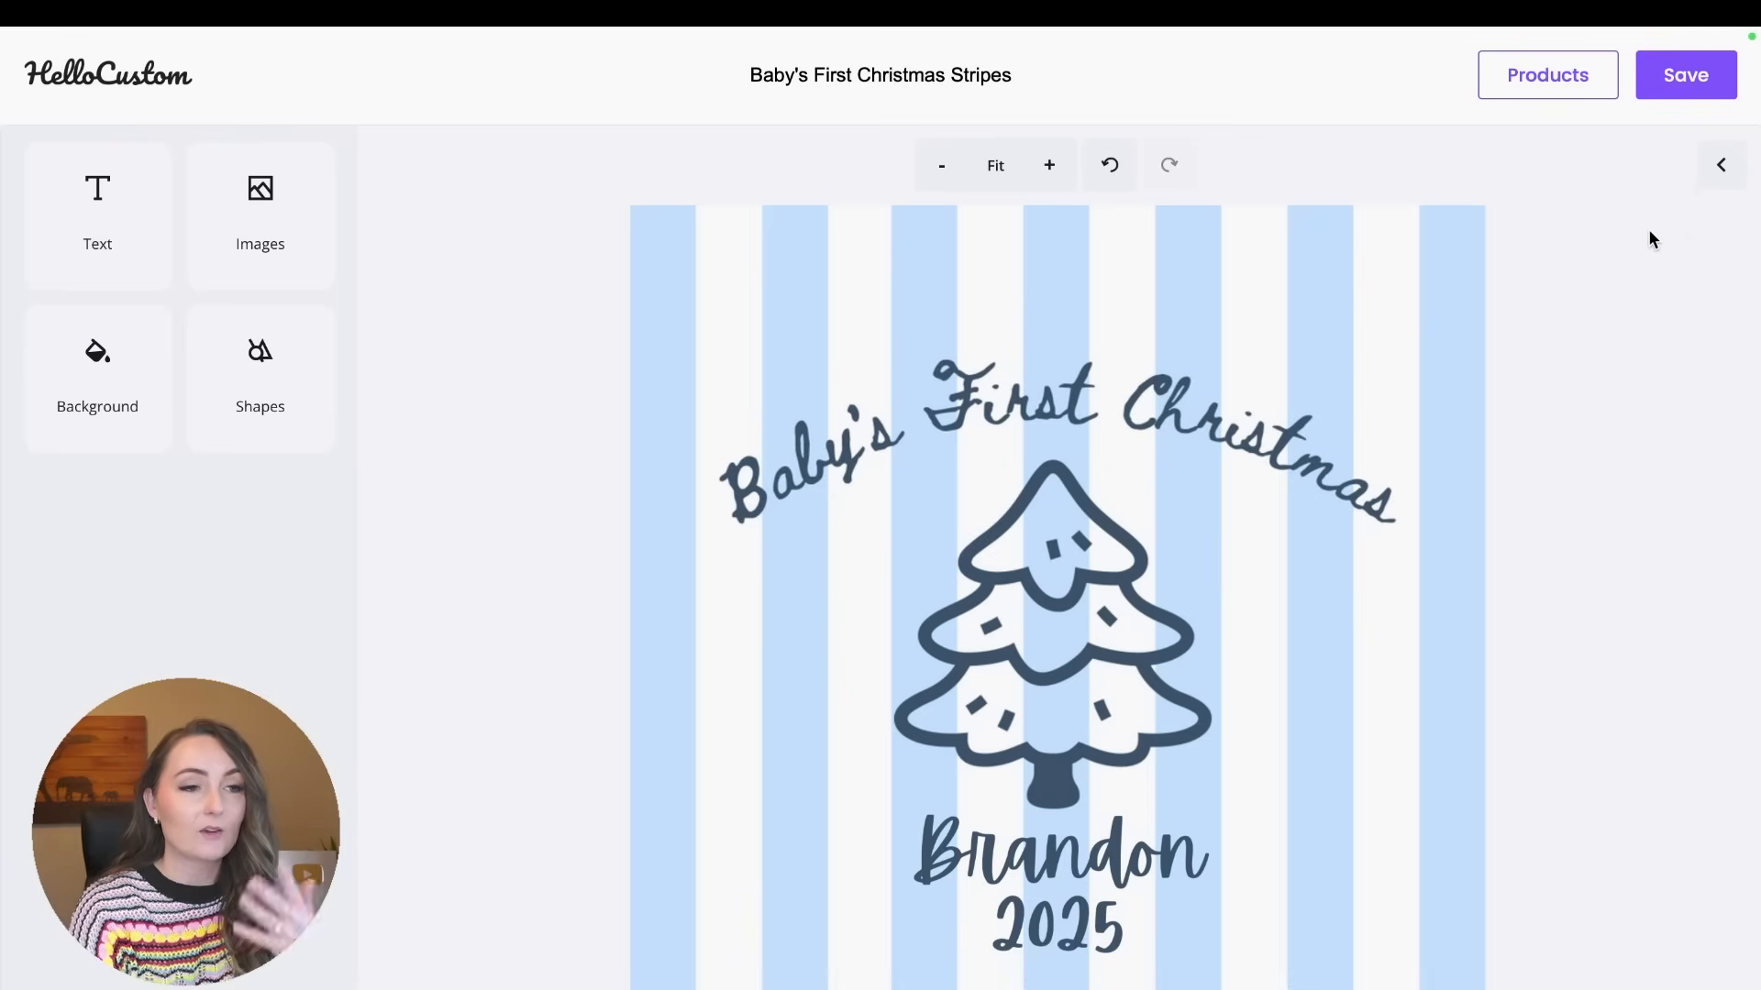
Choose the first draft Baby's First Christmas Ornament listing, with the reindeer photo, as the design's product.
{"action": "left_click", "coordinate": [1574, 83]}
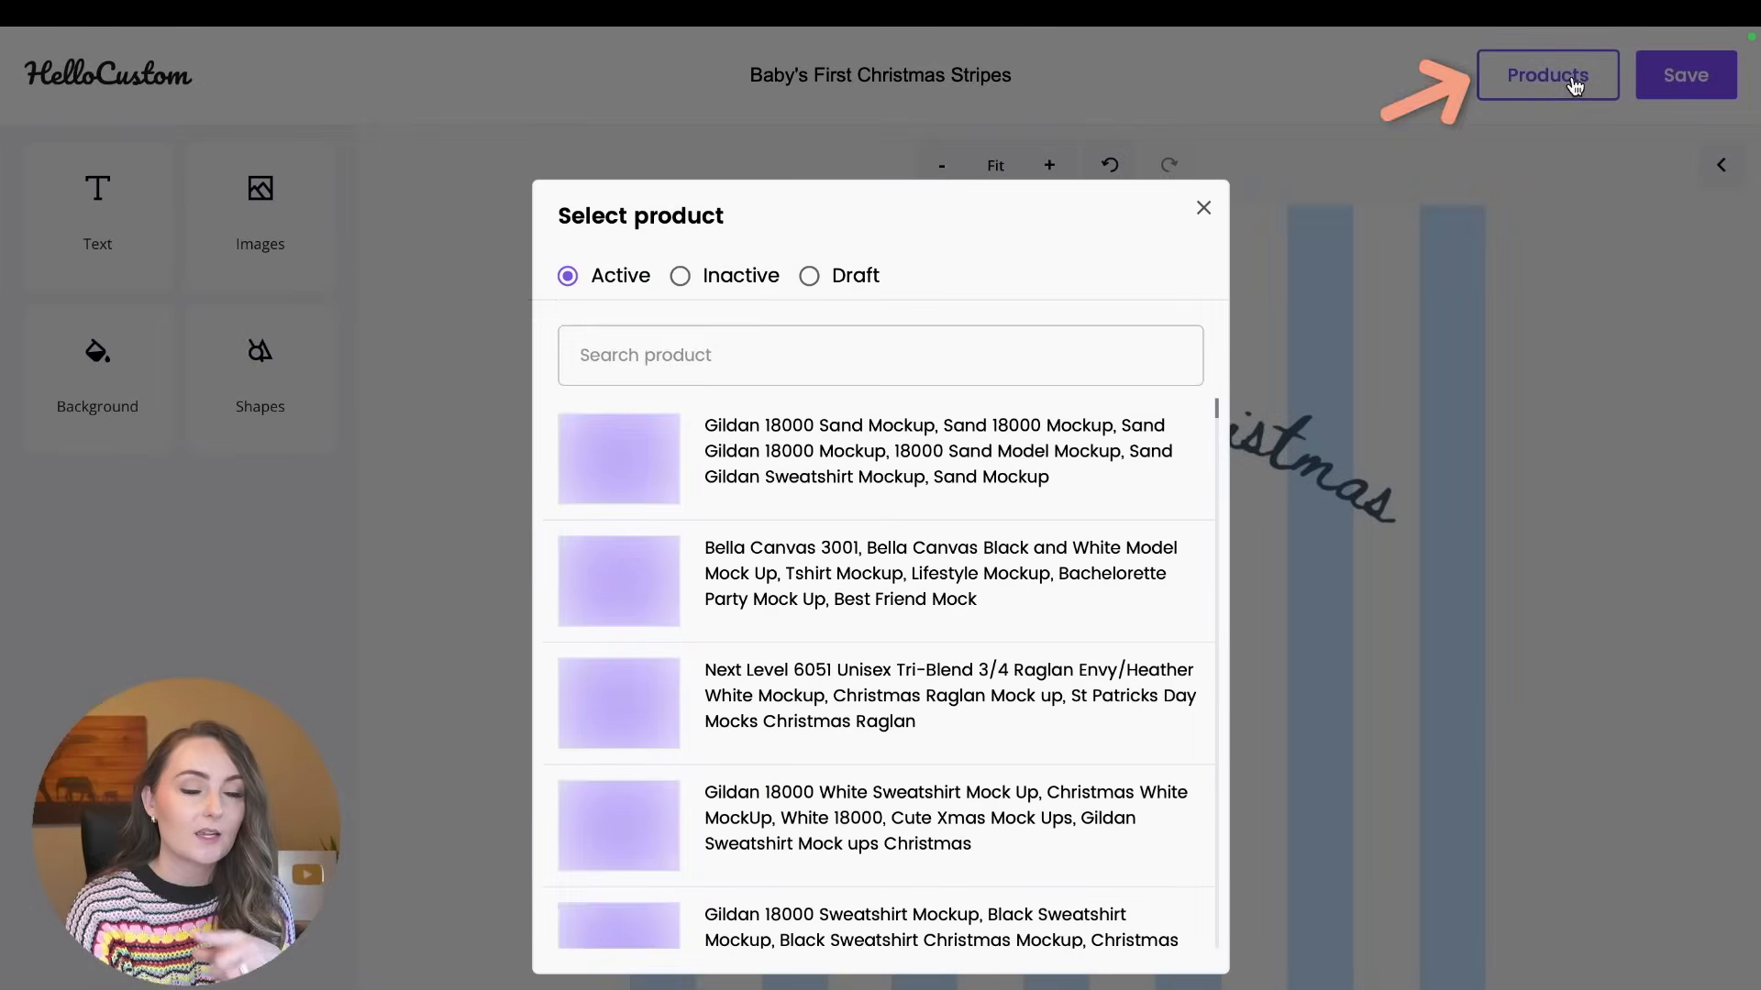
{"action": "left_click", "coordinate": [808, 276]}
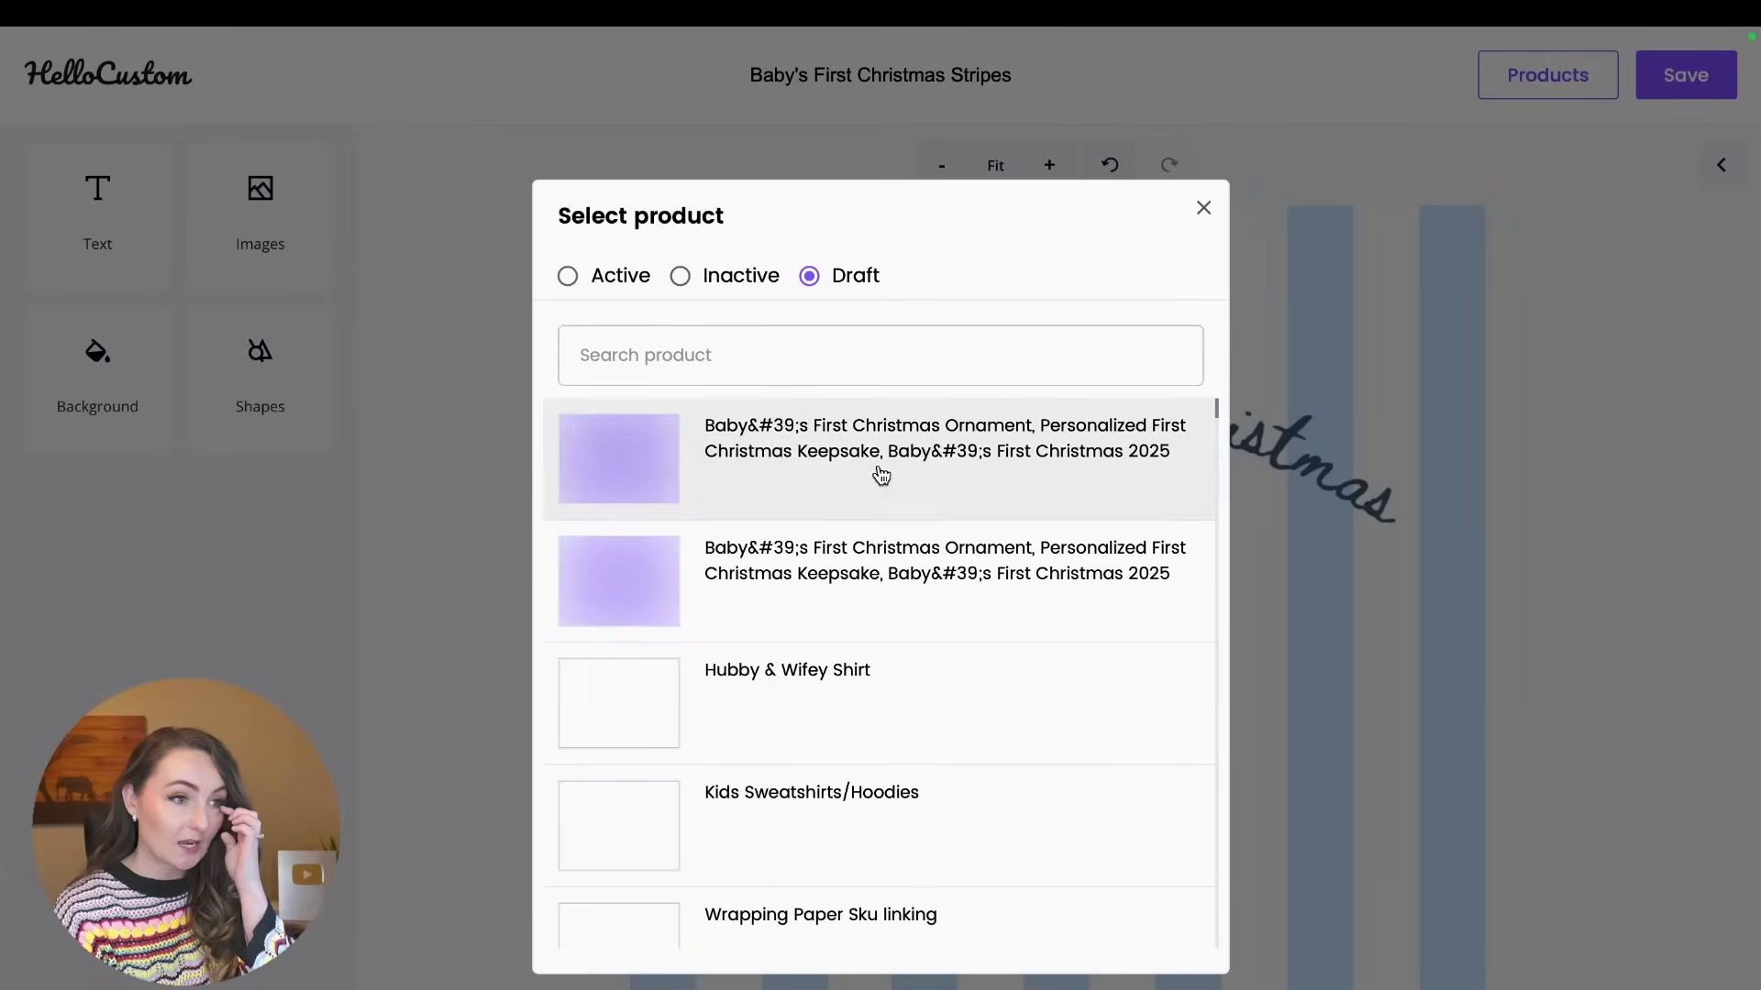
{"action": "left_click", "coordinate": [944, 470]}
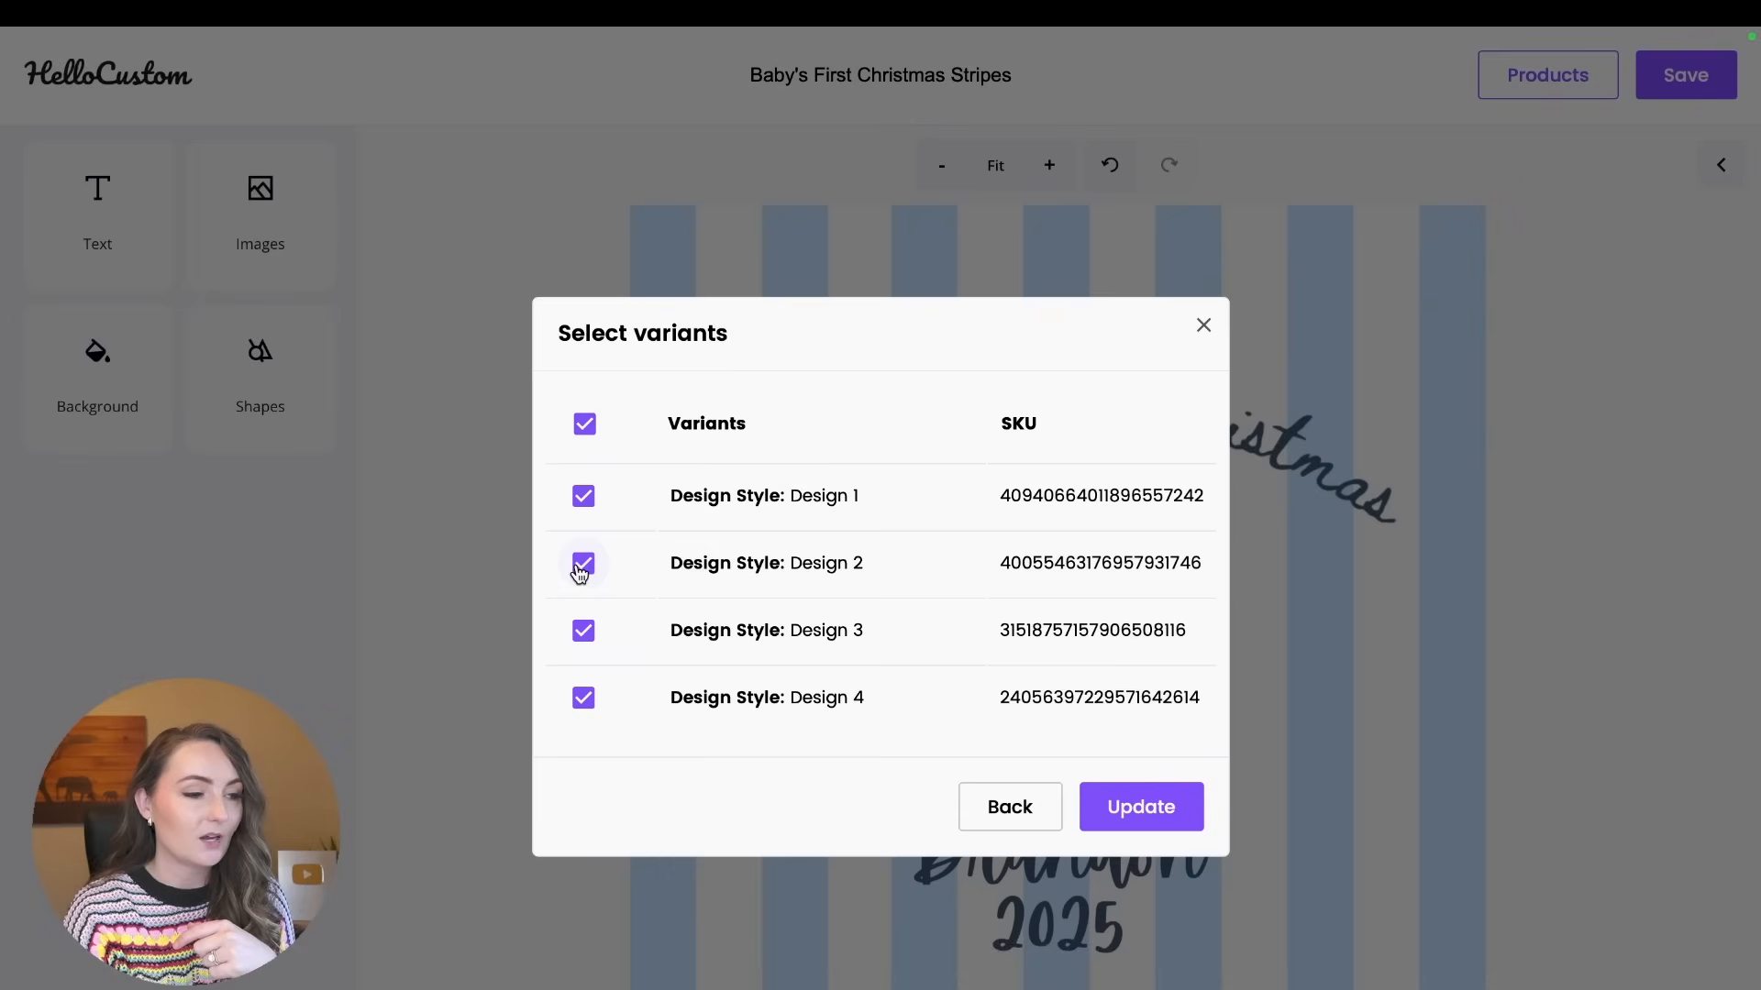
Link the design to only the Design 1 variant, and save the design with its non-transparent background.
{"action": "left_click", "coordinate": [583, 564]}
{"action": "left_click", "coordinate": [583, 630]}
{"action": "left_click", "coordinate": [583, 698]}
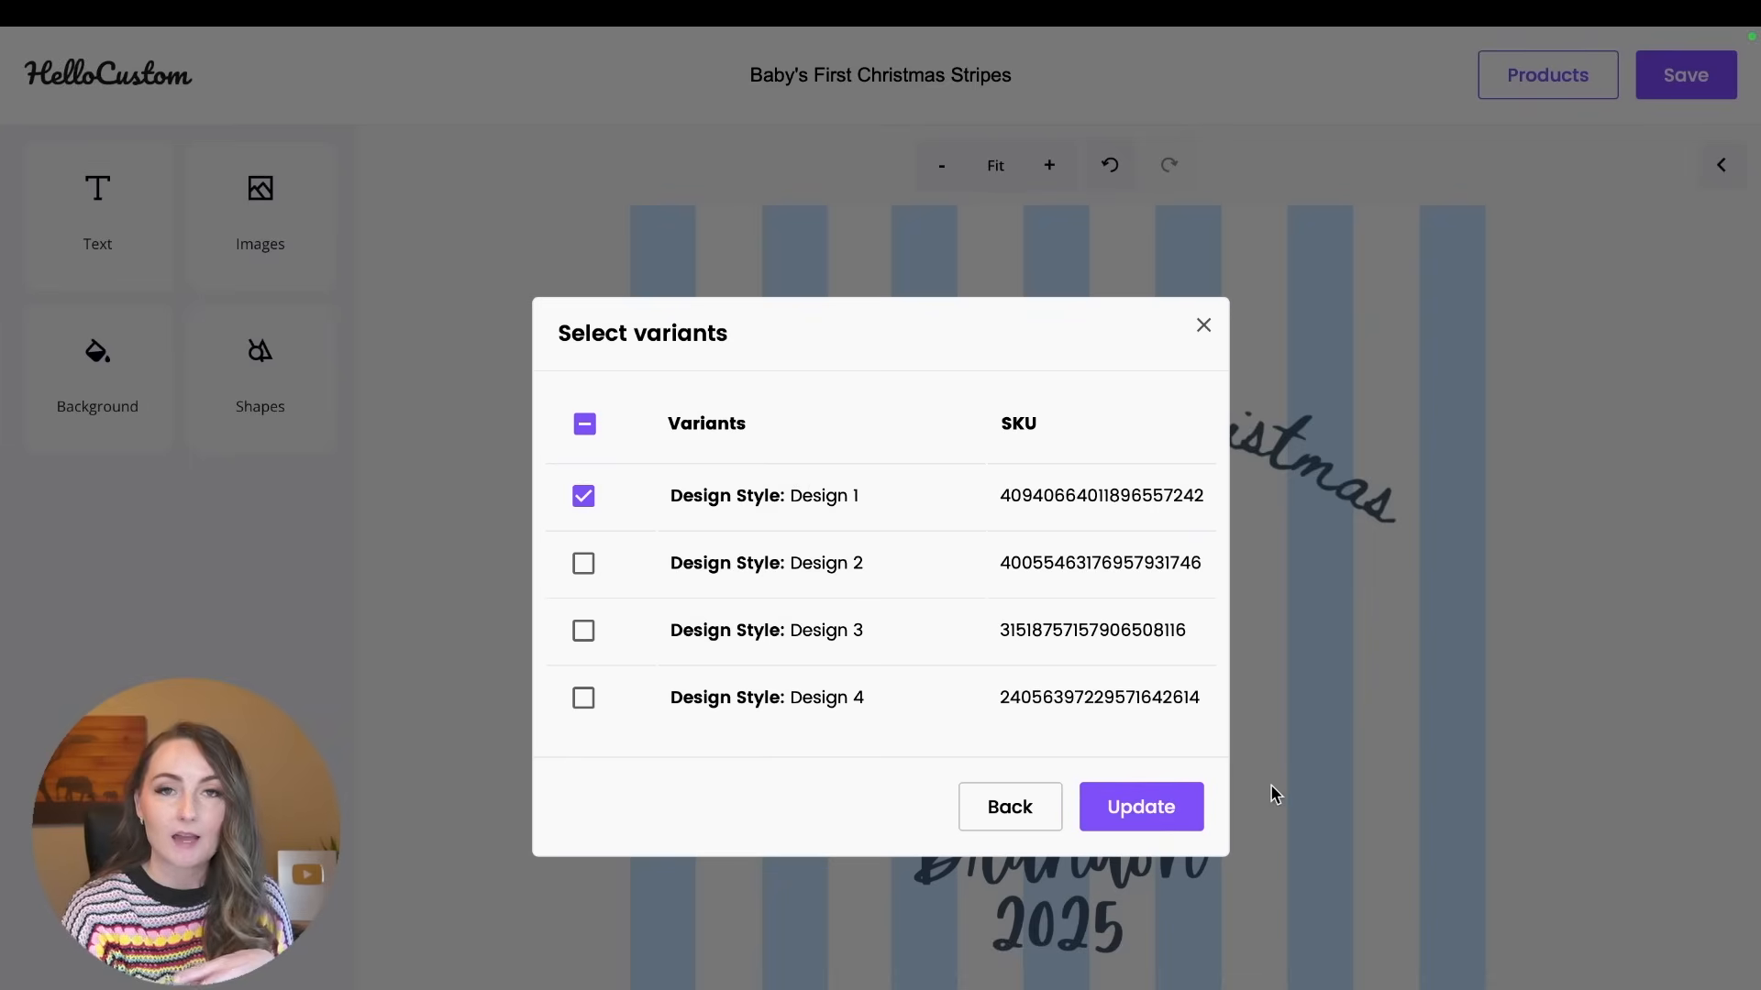
{"action": "left_click", "coordinate": [1159, 828]}
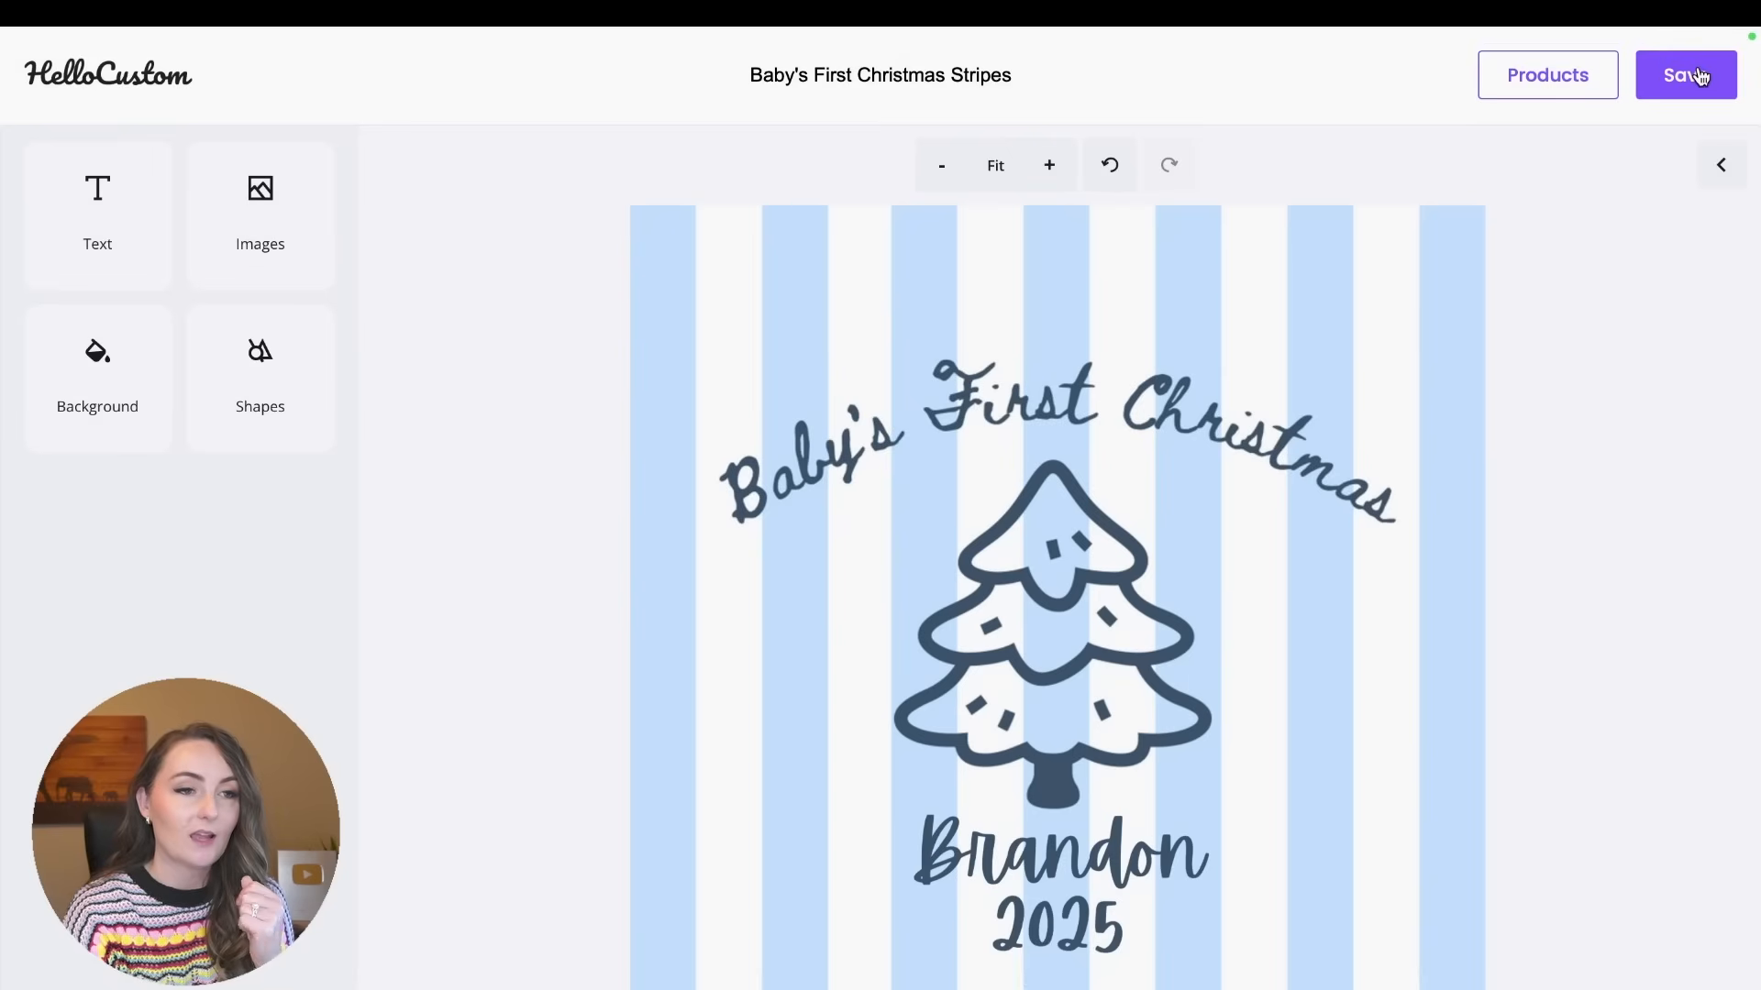
{"action": "left_click", "coordinate": [1699, 76]}
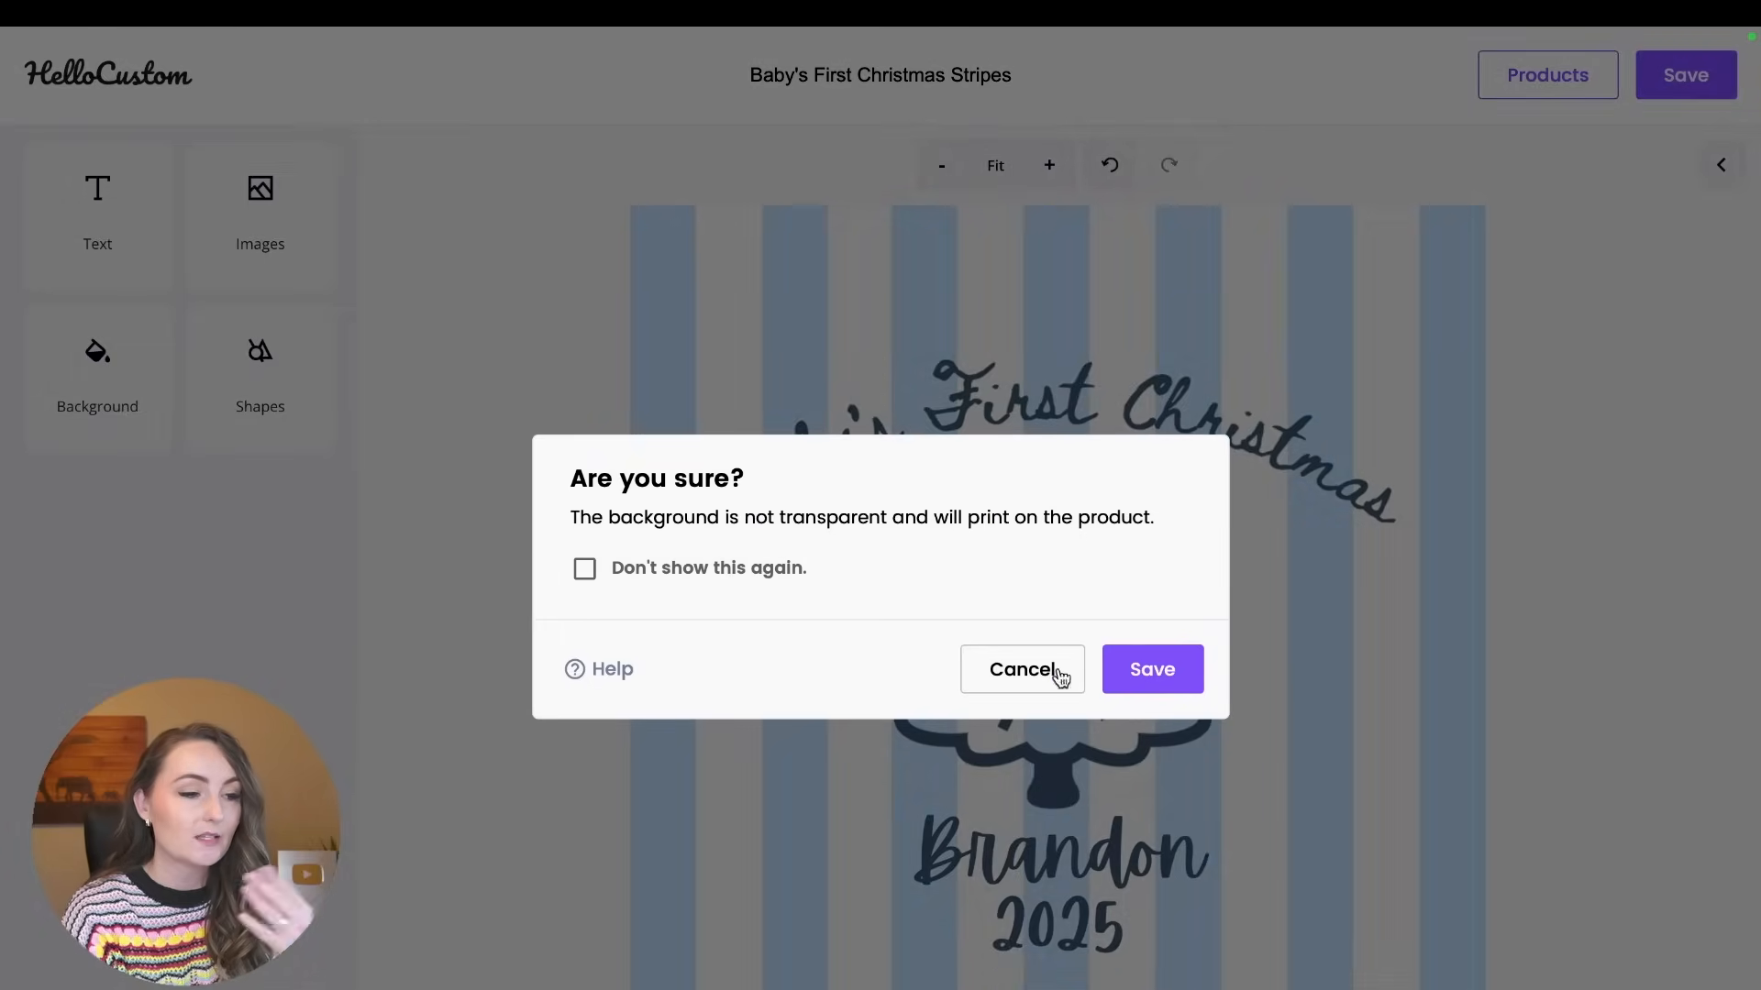
{"action": "left_click", "coordinate": [1141, 677]}
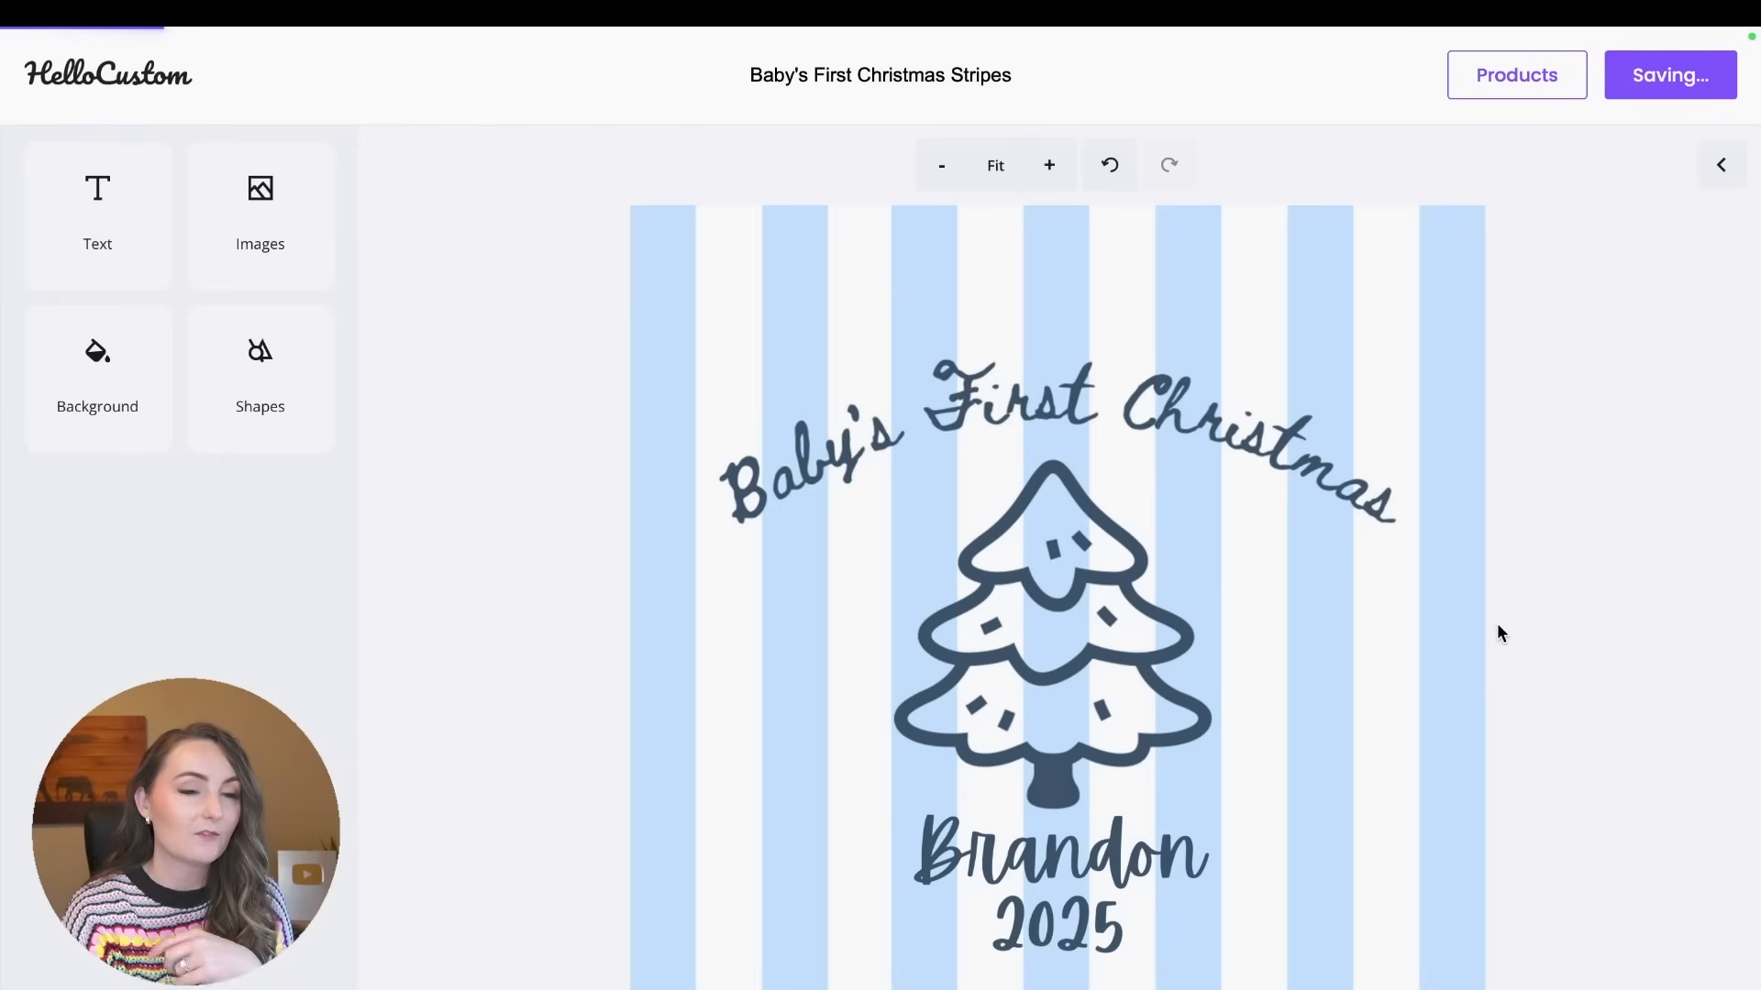